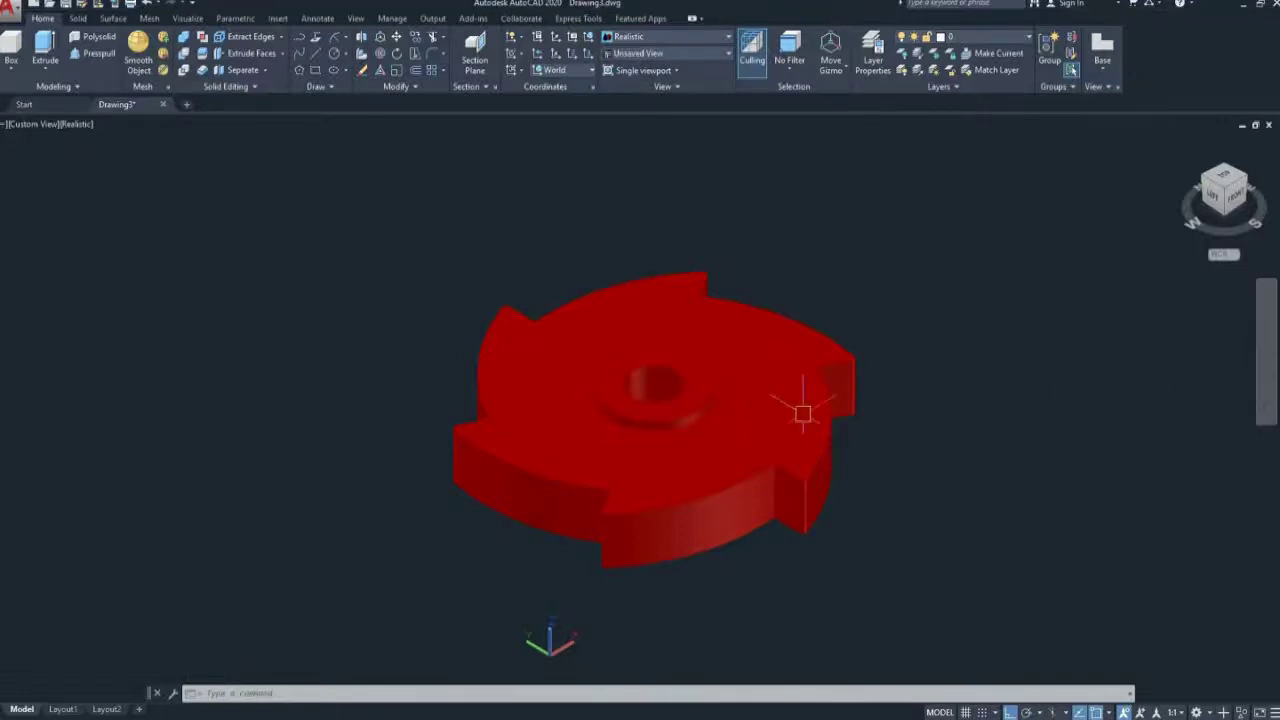
# Examine the finished ratchet wheel model and the reference sheet's views, including the circle diameters and the single-tooth layout
pyautogui.click(1266, 370)
pyautogui.moveTo(645, 410)
pyautogui.mouseDown()
pyautogui.moveTo(658, 432)
pyautogui.moveTo(663, 412)
pyautogui.mouseUp()
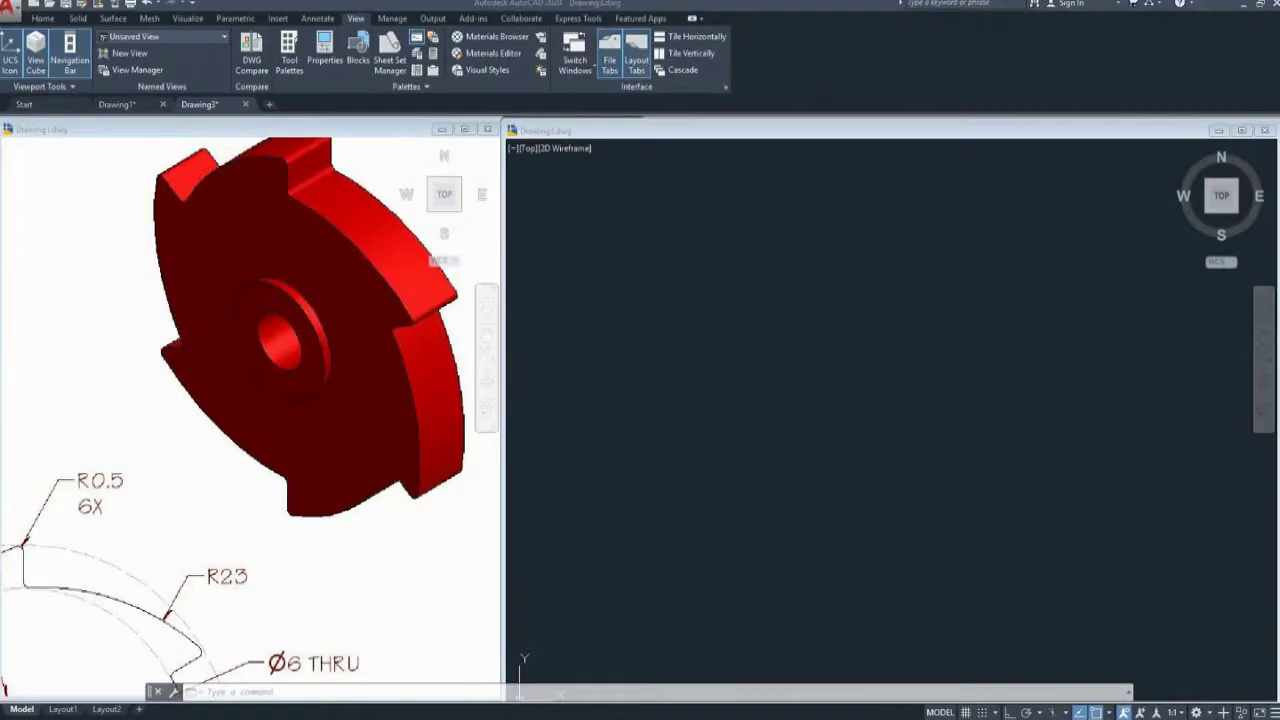
pyautogui.click(860, 466)
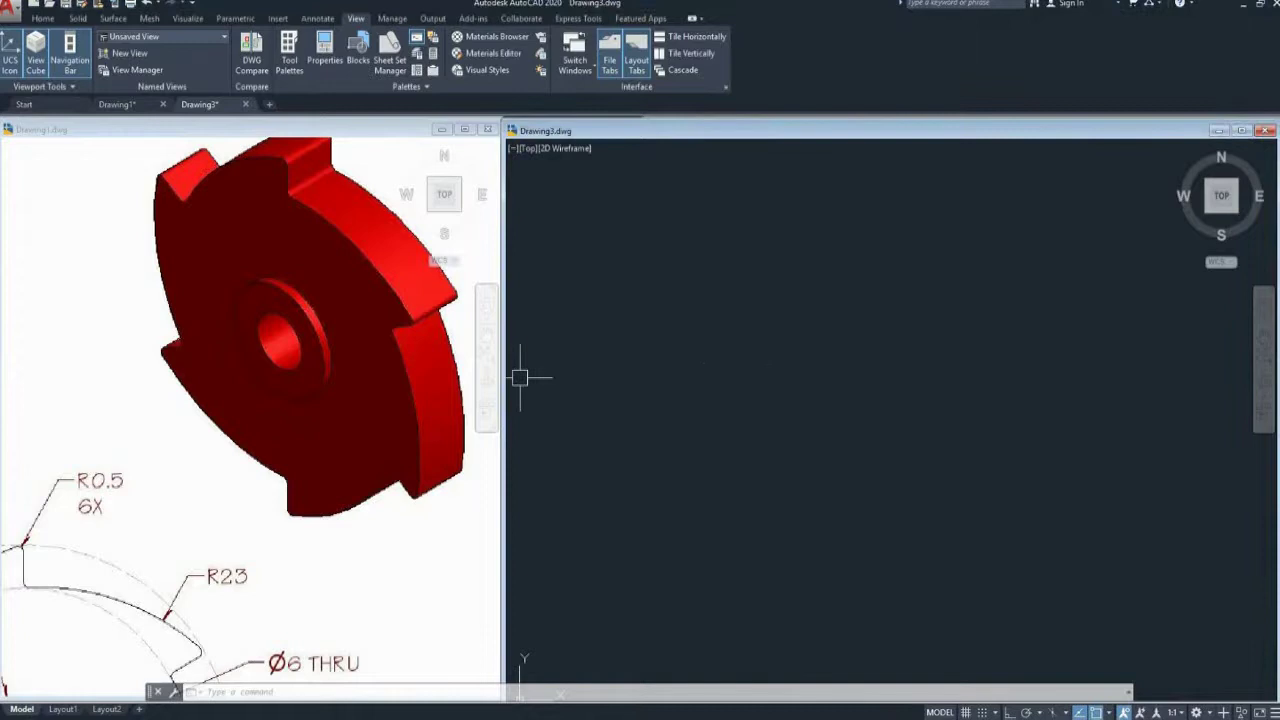
pyautogui.click(285, 388)
pyautogui.moveTo(285, 388); pyautogui.dragTo(284, 462, button='middle')
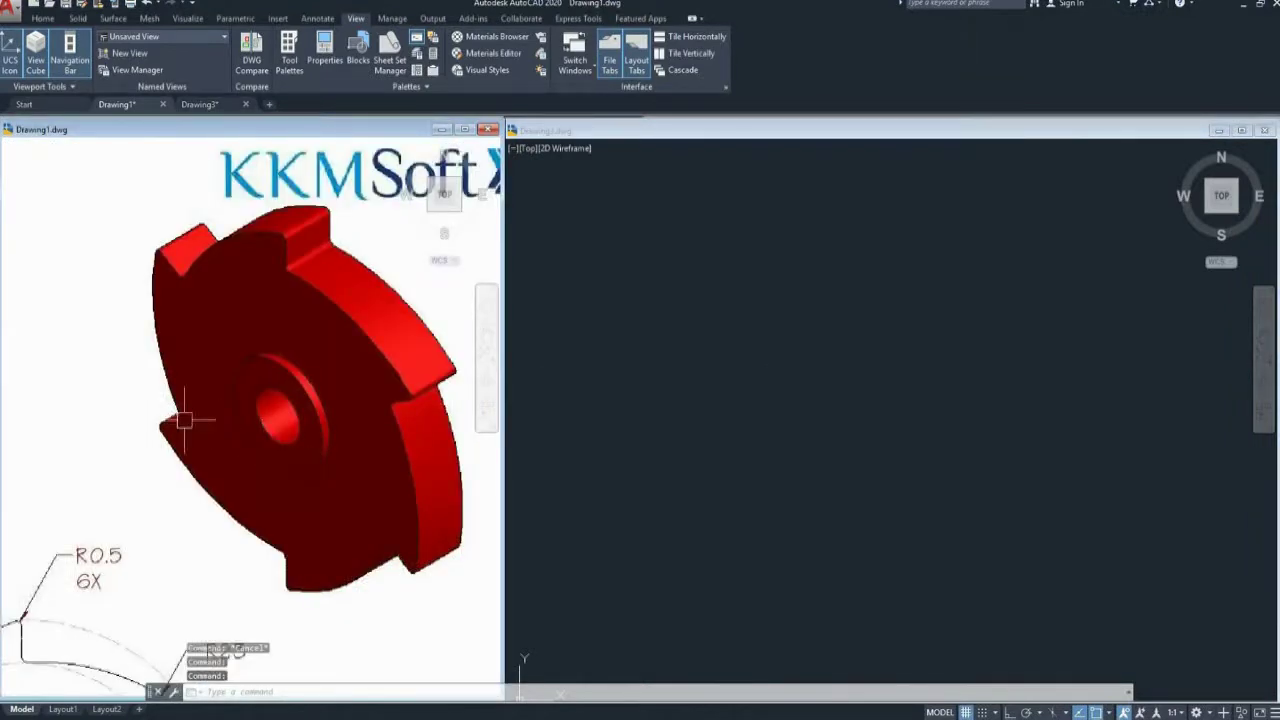
pyautogui.scroll(-4, 229, 394)
pyautogui.moveTo(195, 470); pyautogui.dragTo(252, 432, button='middle')
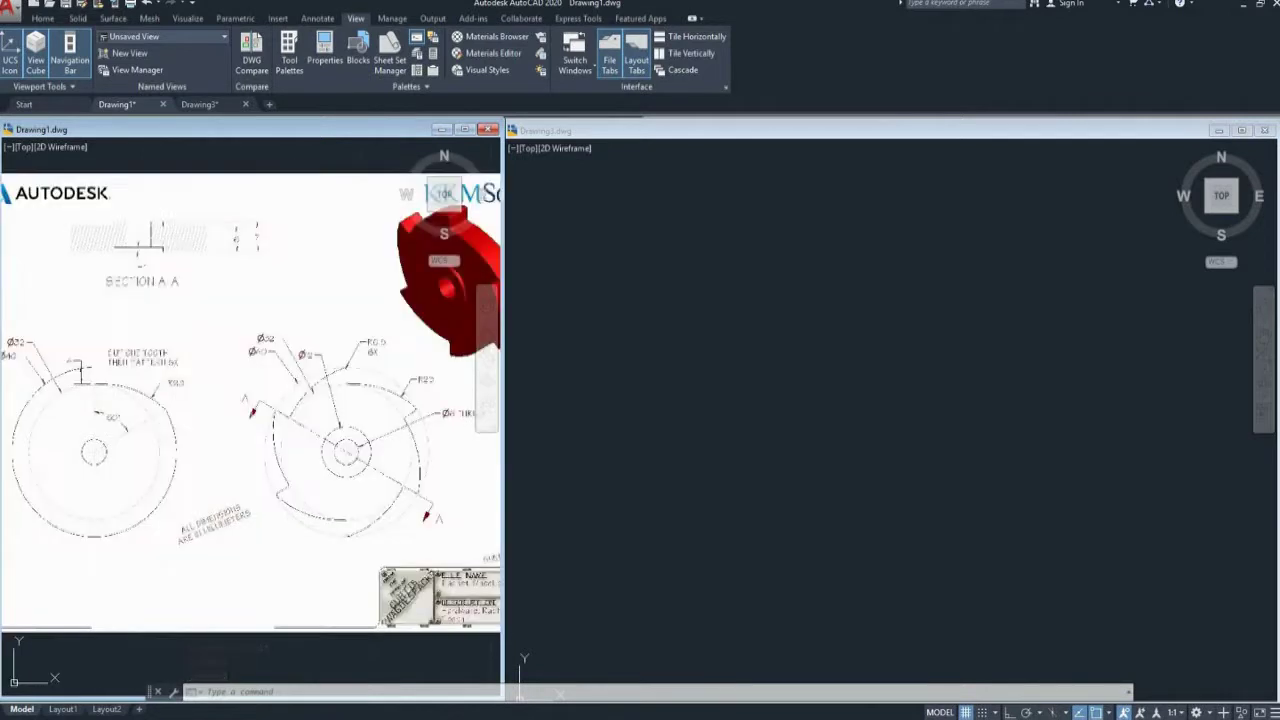
pyautogui.scroll(4, 360, 441)
pyautogui.moveTo(349, 391); pyautogui.dragTo(293, 391, button='middle')
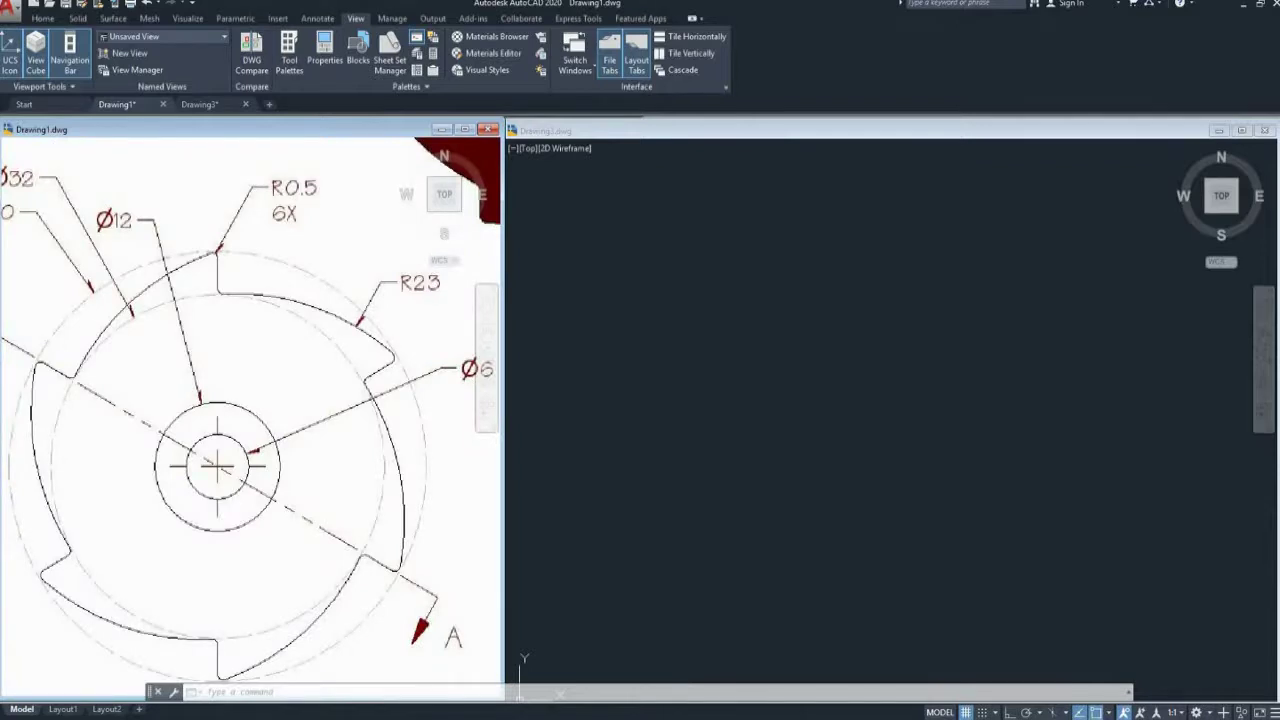
pyautogui.scroll(-2, 240, 386)
pyautogui.moveTo(230, 385); pyautogui.dragTo(372, 386, button='middle')
pyautogui.moveTo(171, 406); pyautogui.dragTo(306, 403, button='middle')
pyautogui.scroll(2, 222, 409)
pyautogui.moveTo(227, 410); pyautogui.dragTo(262, 408, button='middle')
# Draw a circle with a diameter of 40 in the empty drawing for the wheel's outer edge
pyautogui.click(752, 392)
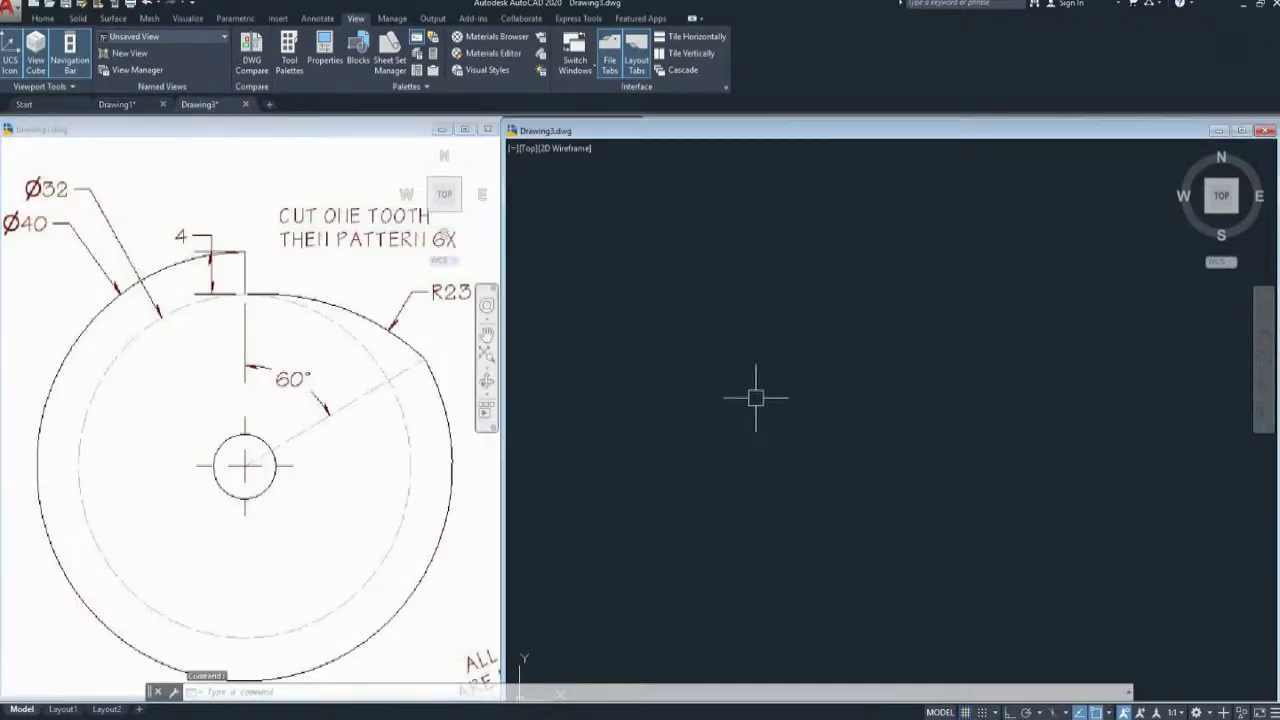
pyautogui.write('c')
pyautogui.press('Return')
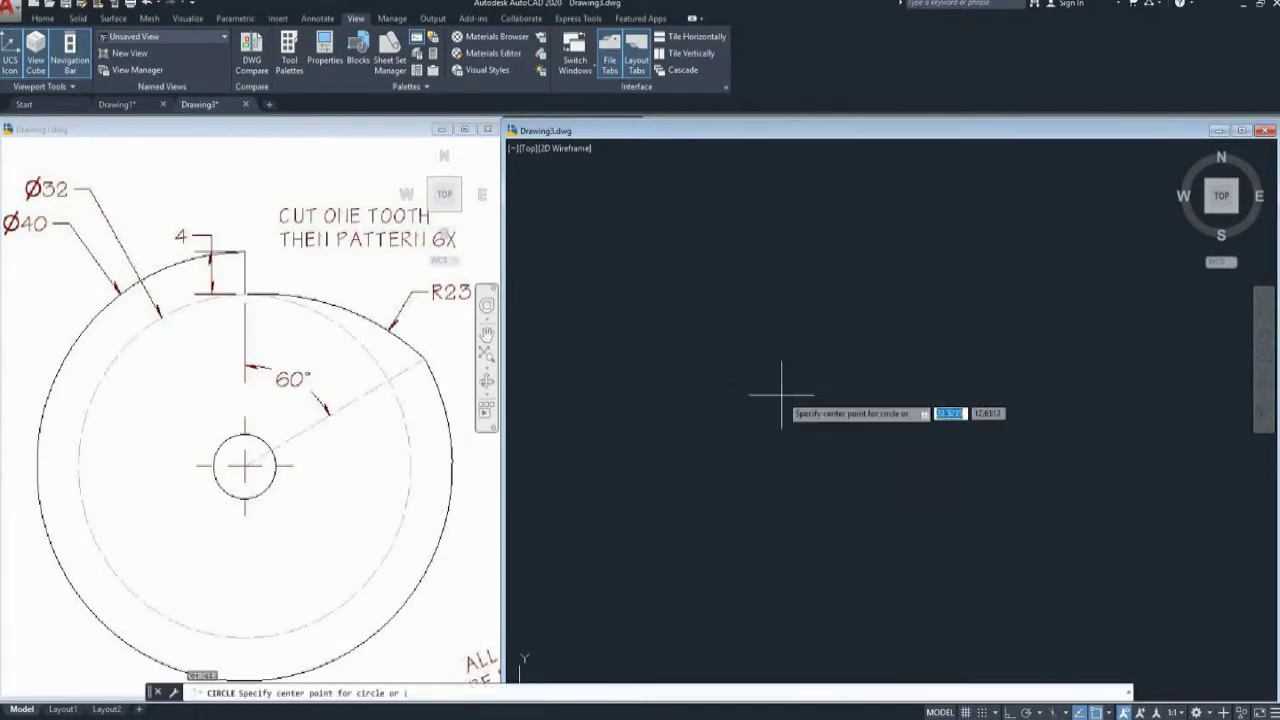
pyautogui.click(898, 406)
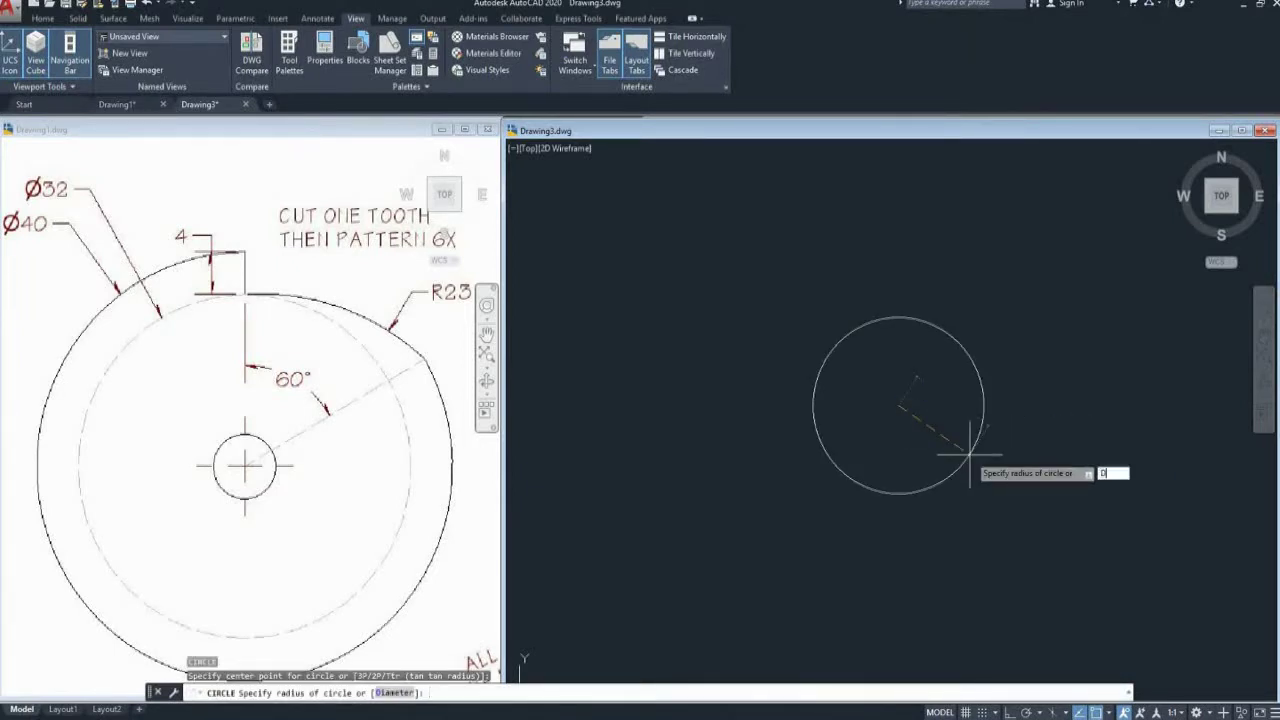
pyautogui.write('D')
pyautogui.press('Return')
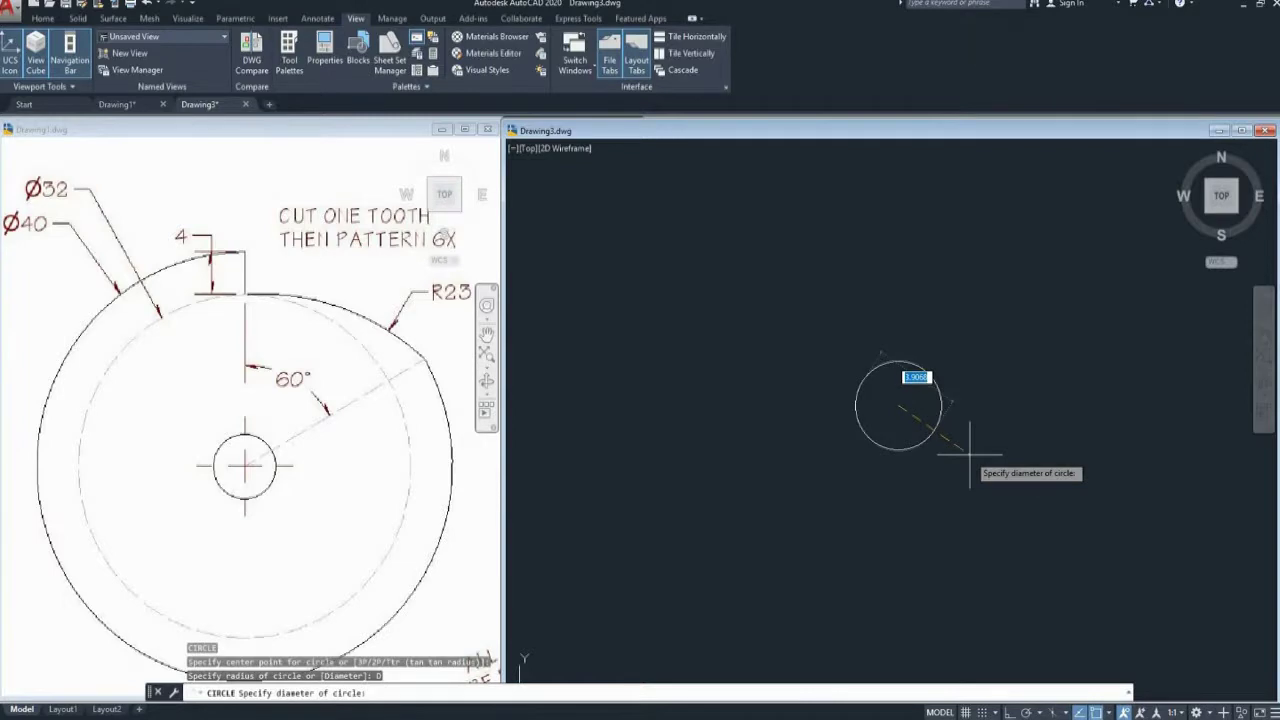
pyautogui.press('Return')
pyautogui.scroll(5, 969, 440)
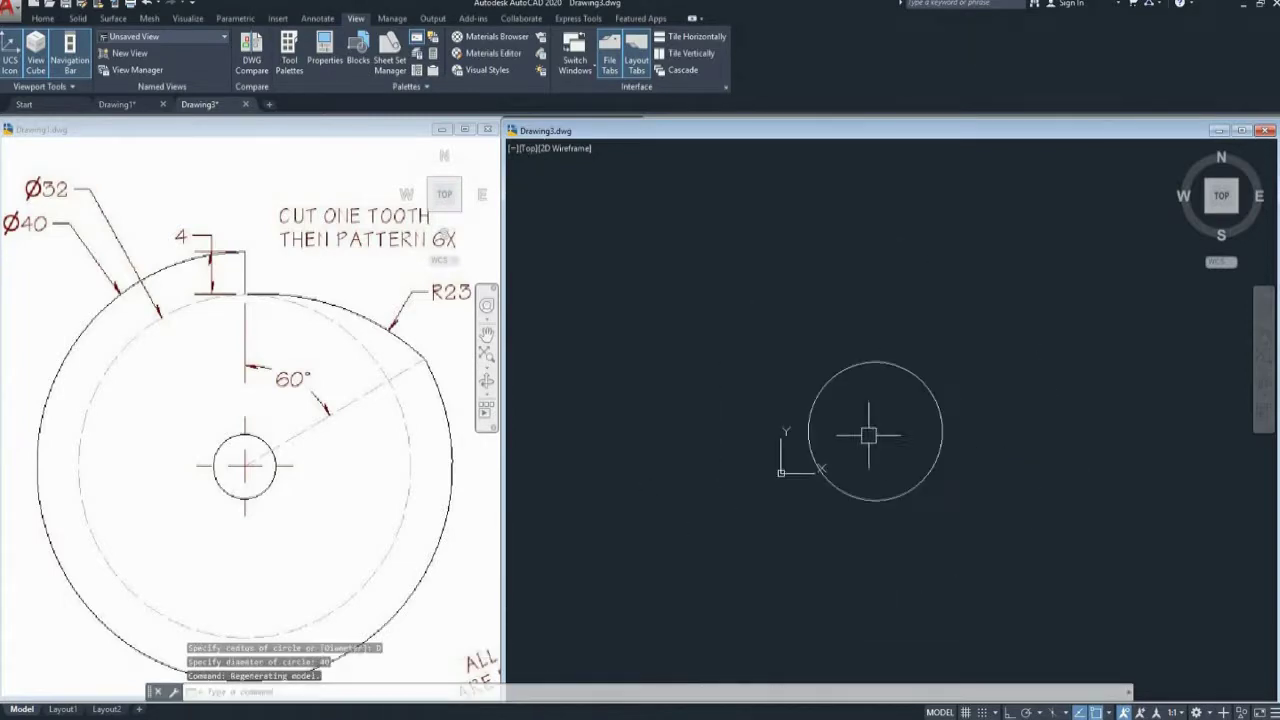
pyautogui.press('Escape')
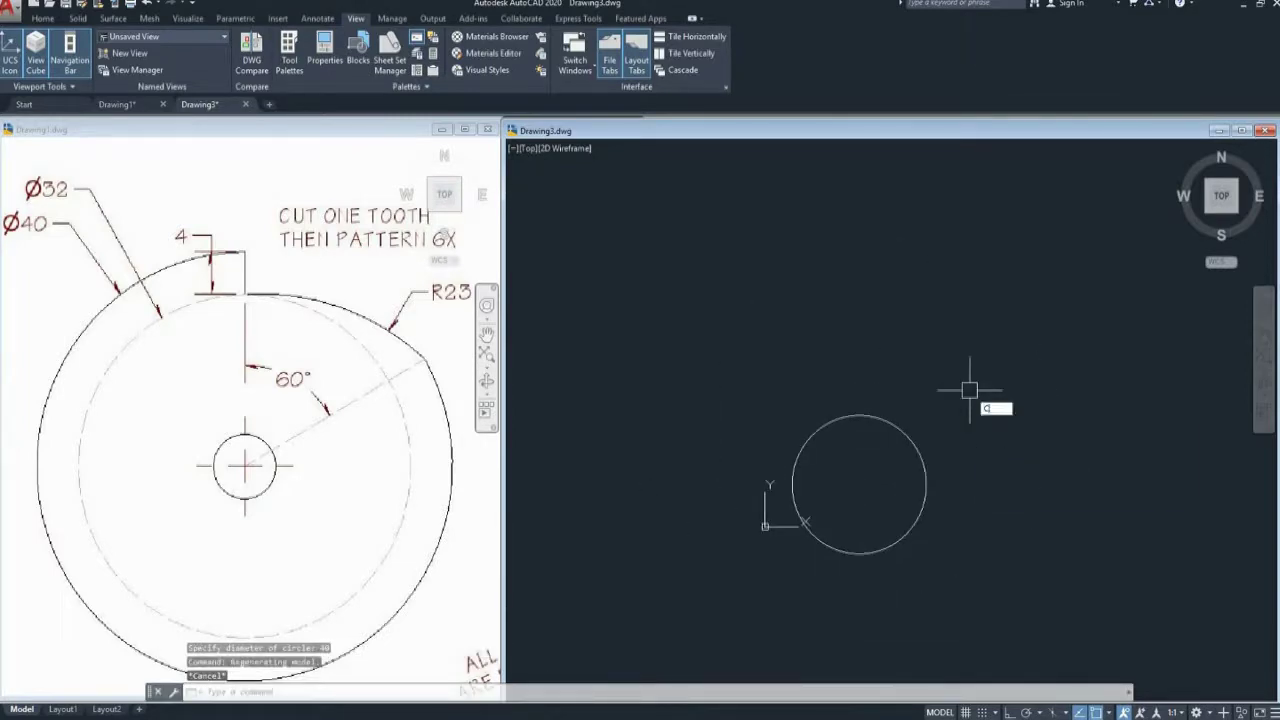
# Draw a concentric circle with a diameter of 32 inside the outer circle
pyautogui.press('Return')
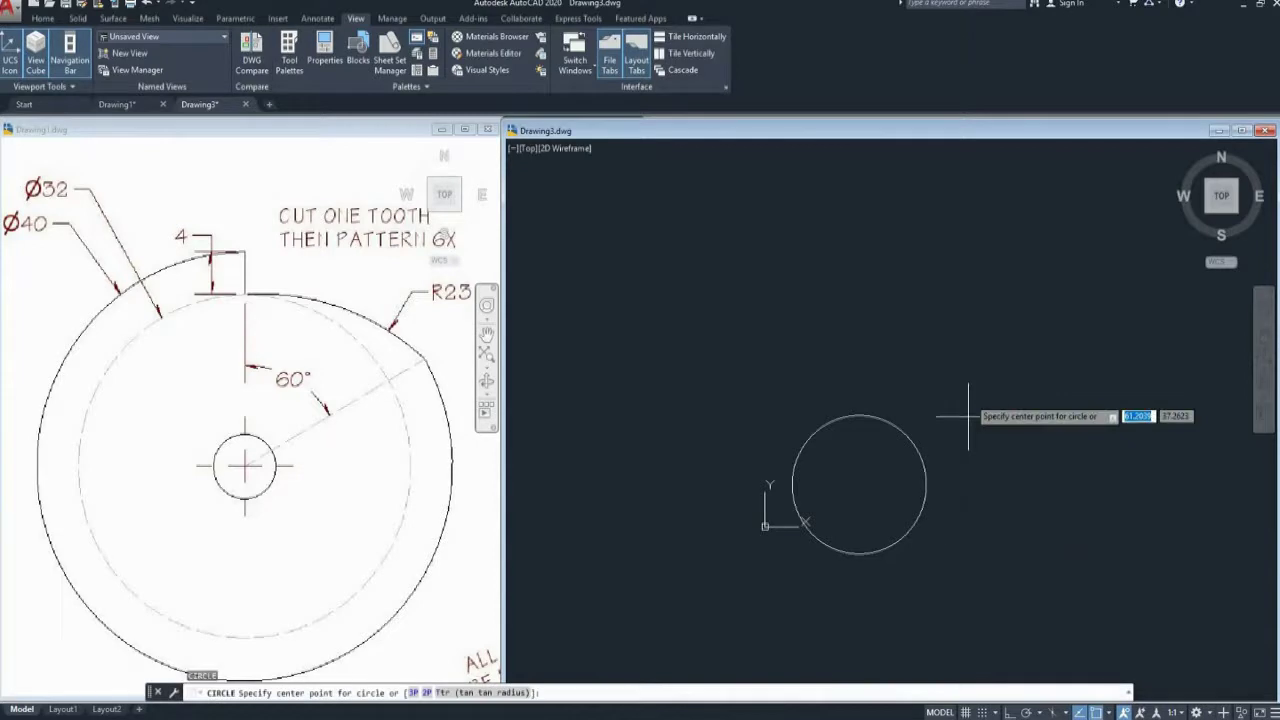
pyautogui.click(859, 485)
pyautogui.press('Return')
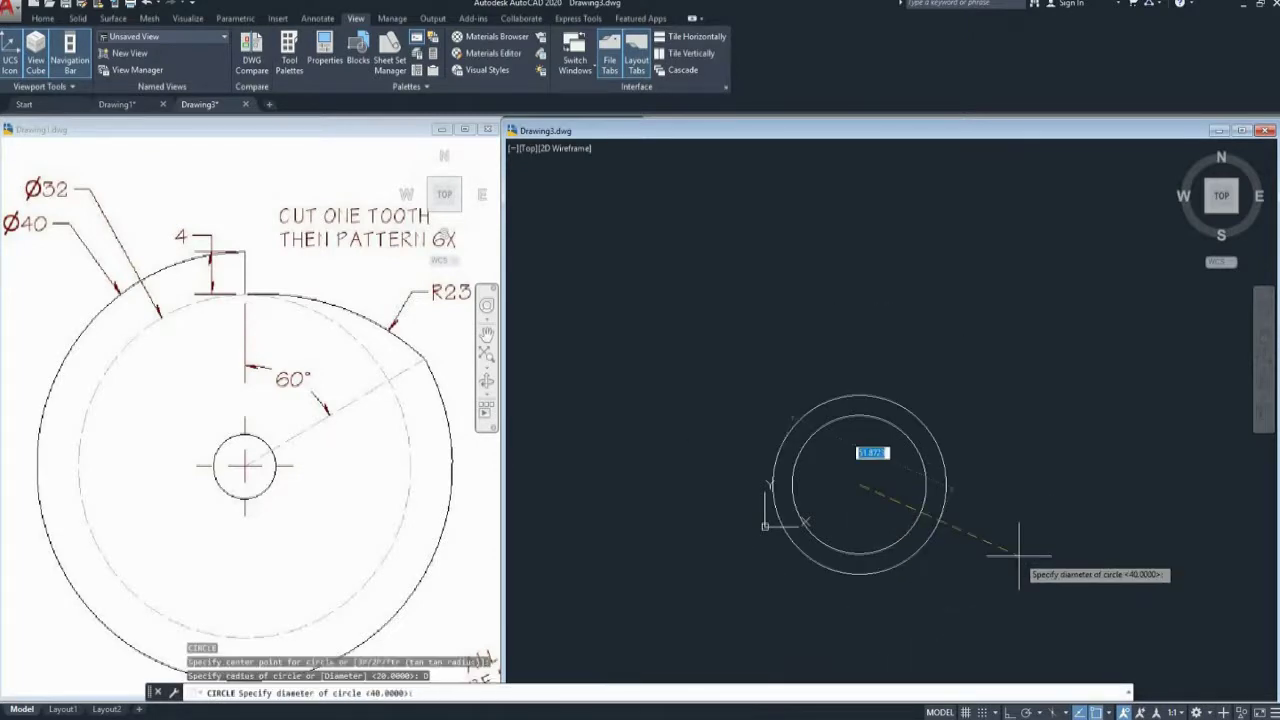
pyautogui.write('32')
pyautogui.press('Return')
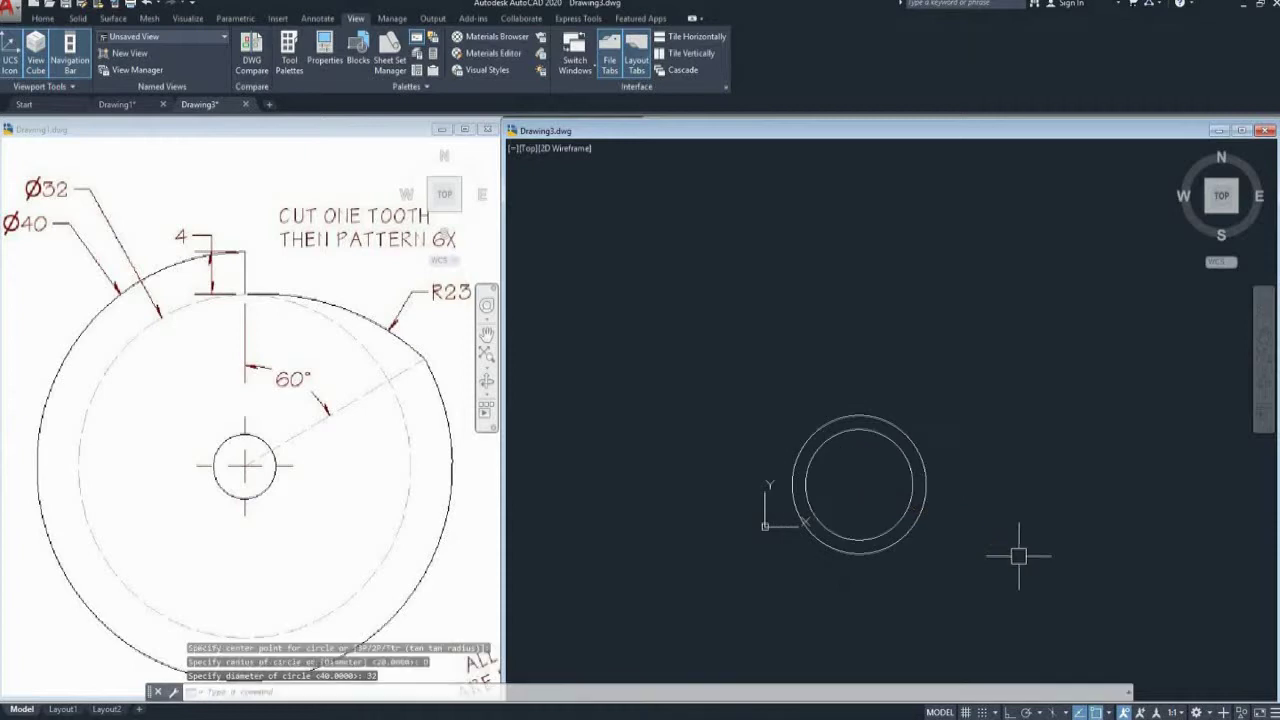
pyautogui.scroll(2, 886, 503)
pyautogui.moveTo(886, 503); pyautogui.dragTo(900, 497, button='middle')
pyautogui.press('Escape')
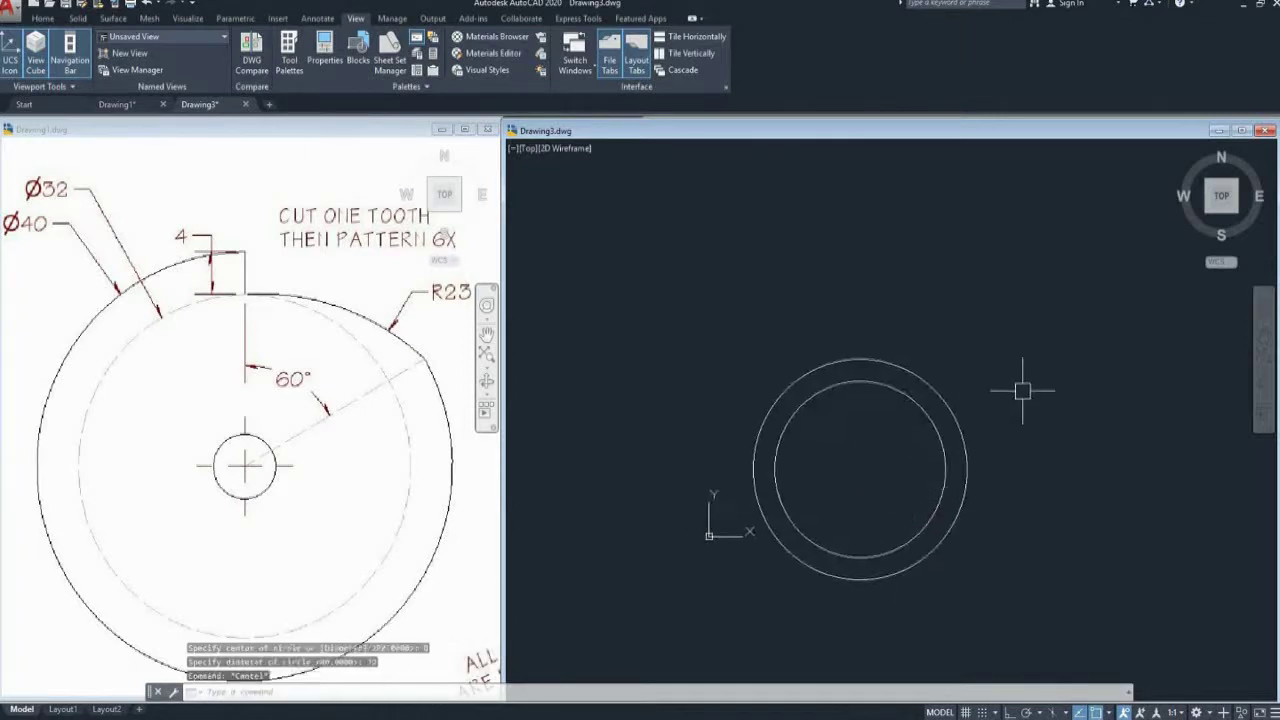
# Draw a vertical line from the circles' common centre up to the top quadrant of the outer circle
pyautogui.write('l')
pyautogui.press('Return')
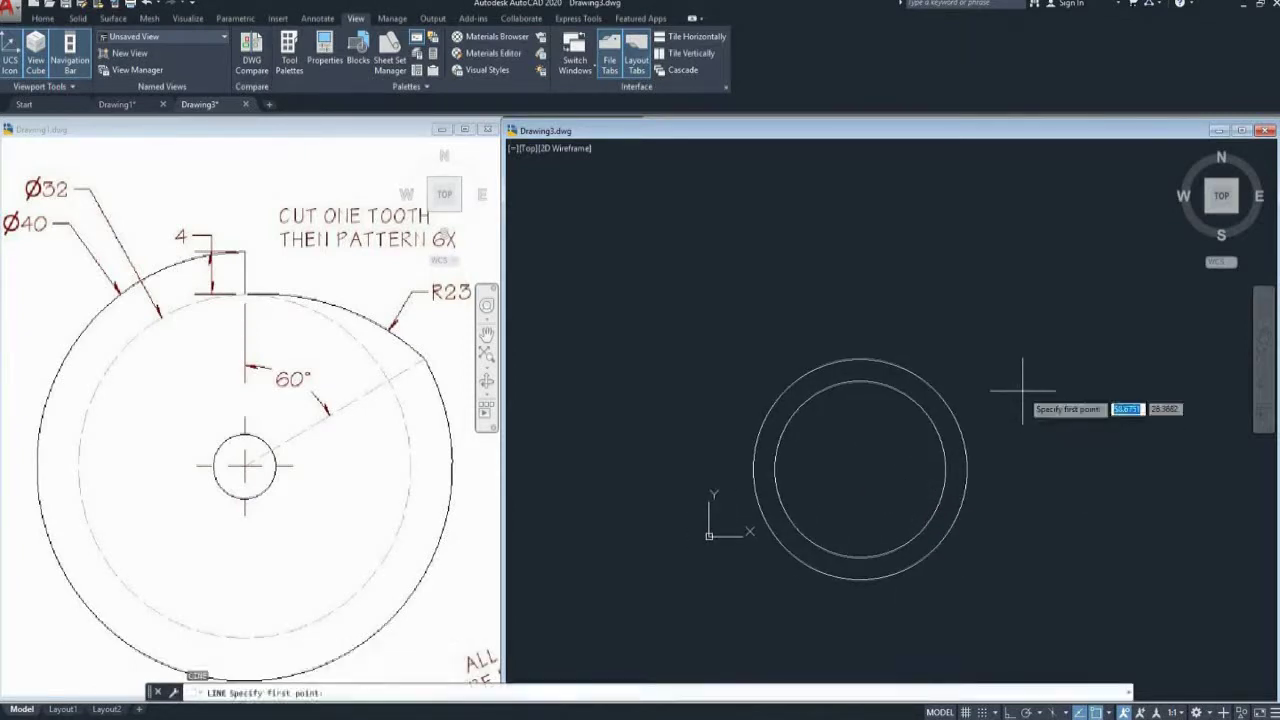
pyautogui.click(859, 468)
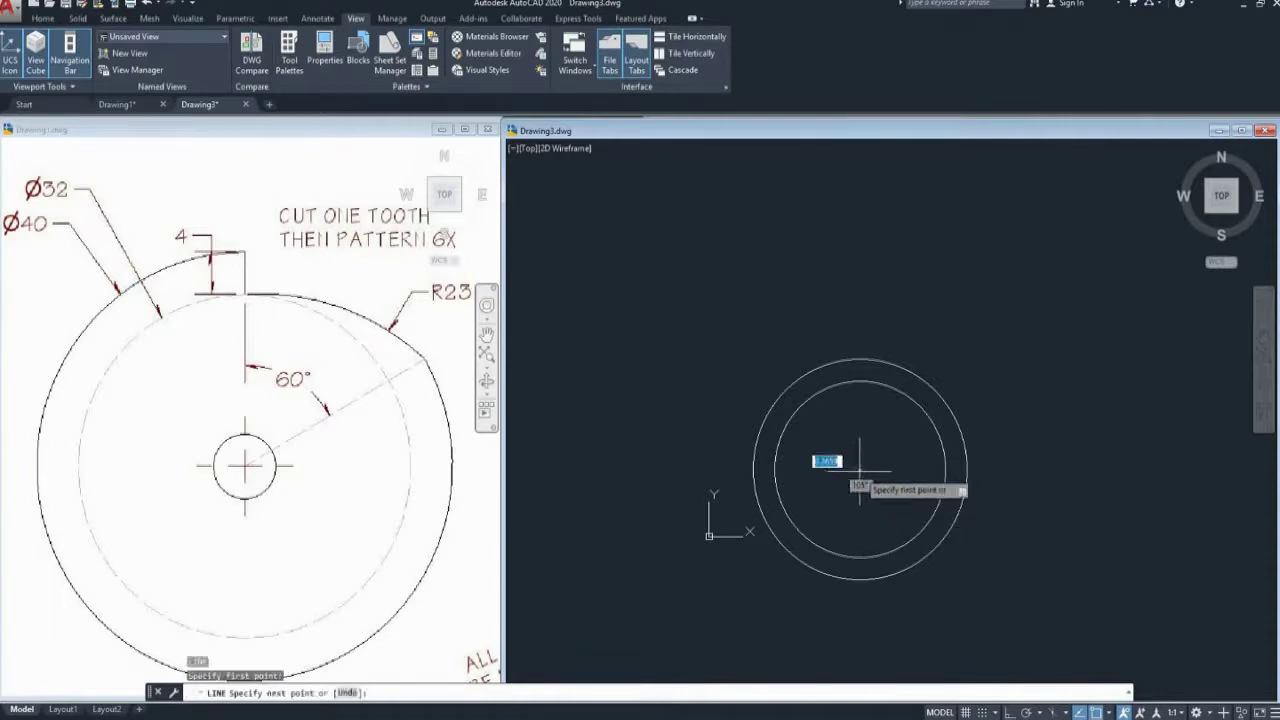
pyautogui.click(860, 358)
pyautogui.press('Escape')
# Rotate a copy of the vertical line by -60 degrees about the circles' centre
pyautogui.moveTo(894, 428); pyautogui.dragTo(913, 442, button='middle')
pyautogui.write('R')
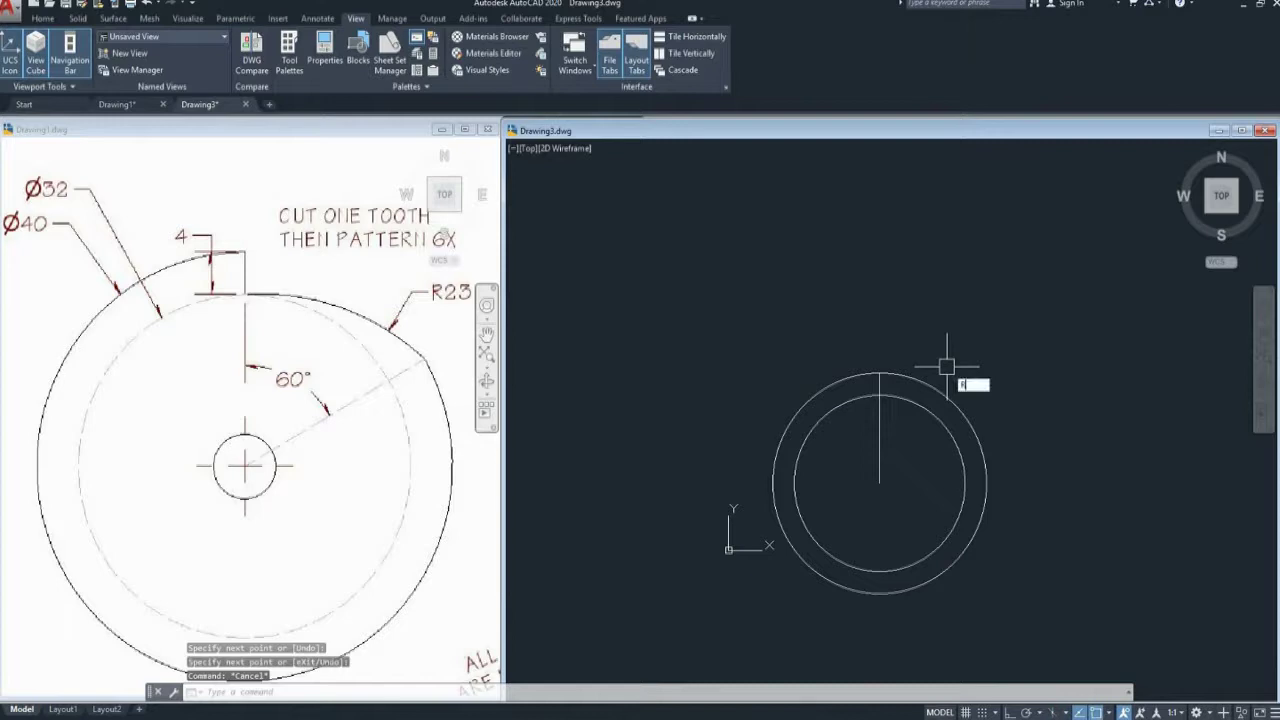
pyautogui.write('O')
pyautogui.press('Return')
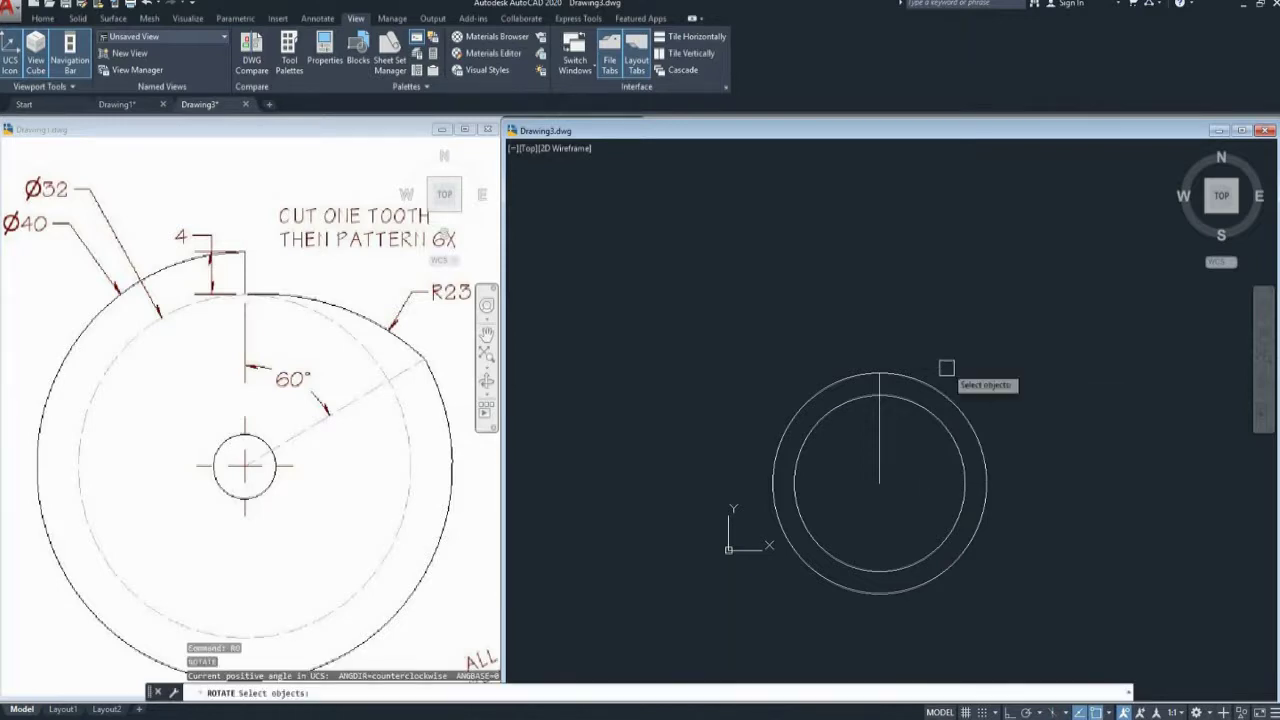
pyautogui.click(881, 458)
pyautogui.press('Return')
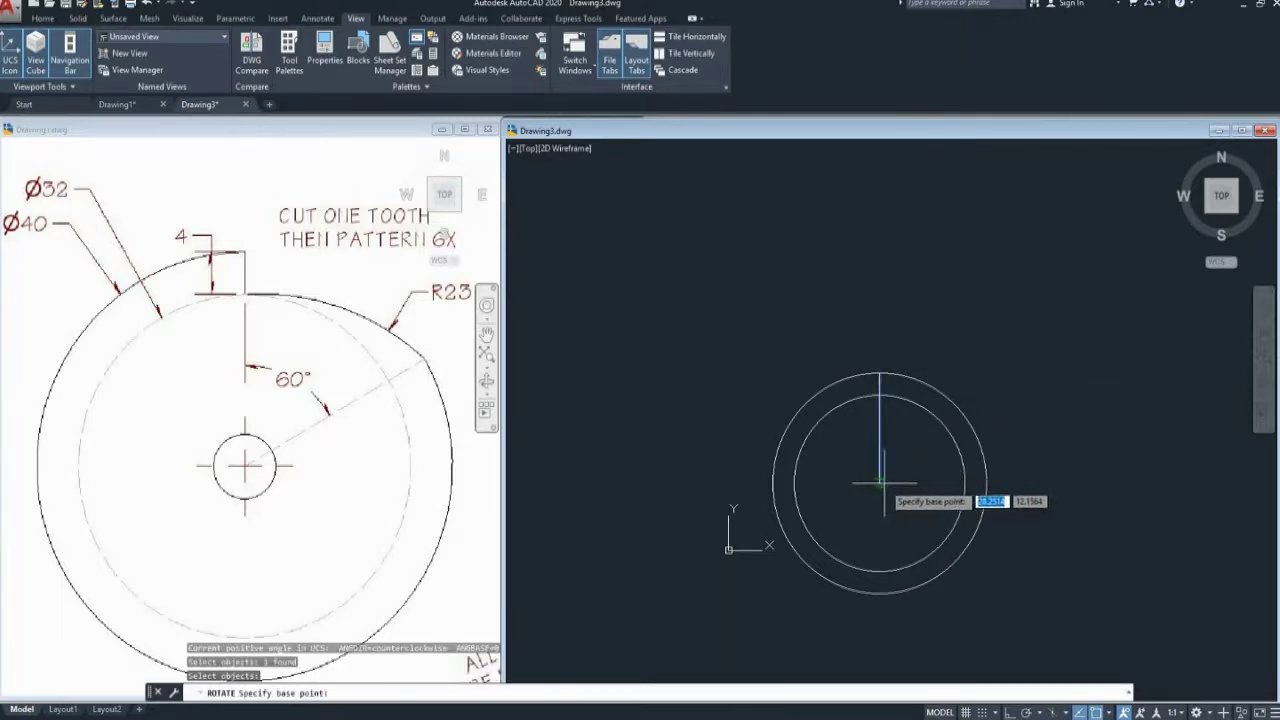
pyautogui.click(880, 484)
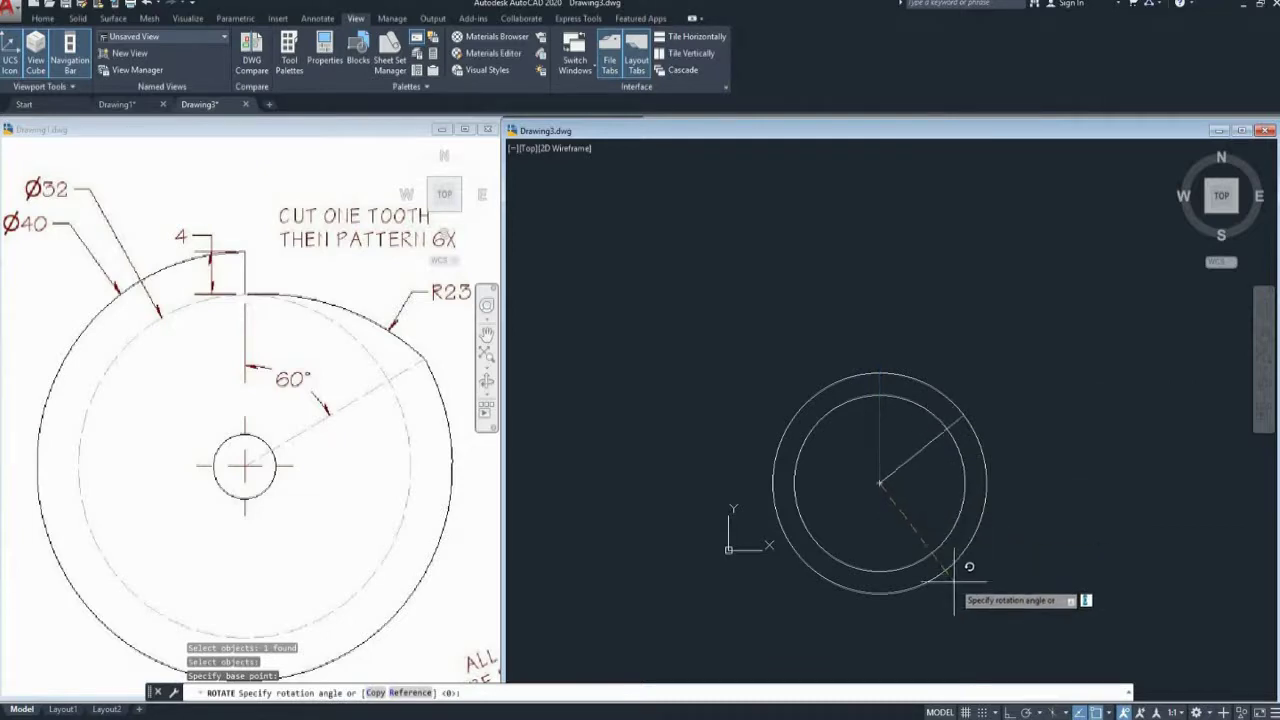
pyautogui.write('C')
pyautogui.press('Return')
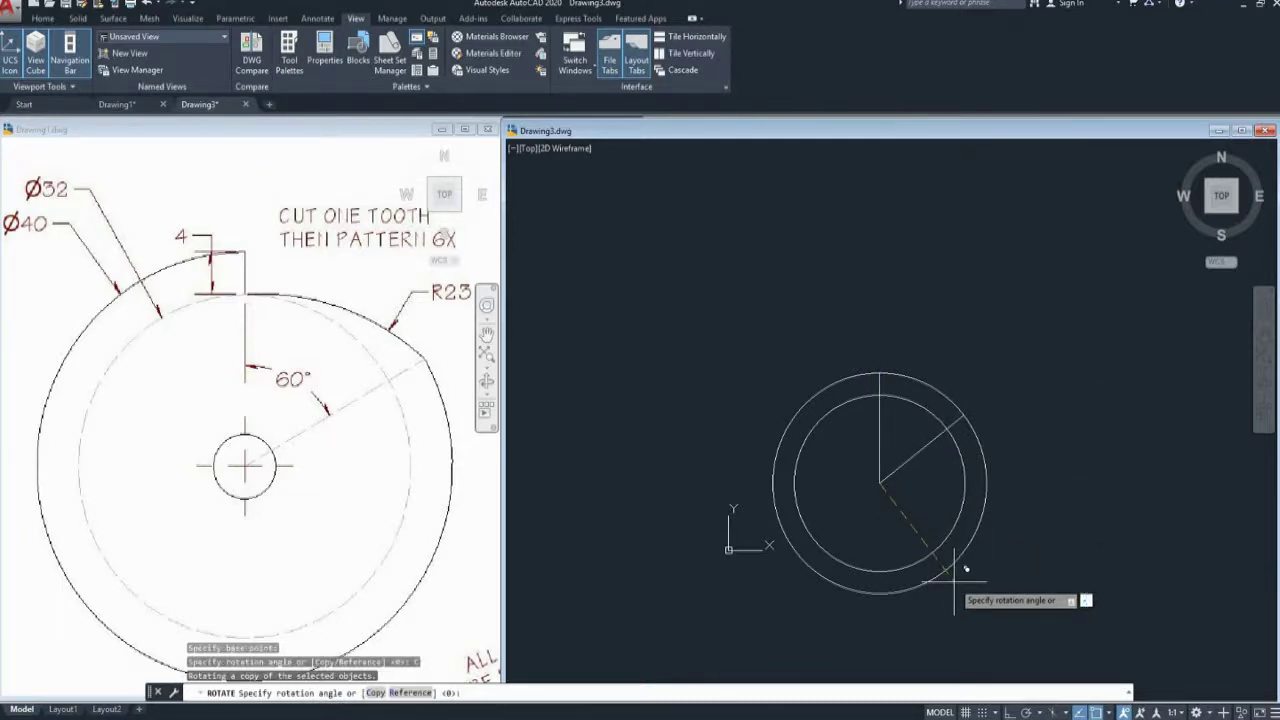
pyautogui.write('-60')
pyautogui.press('Return')
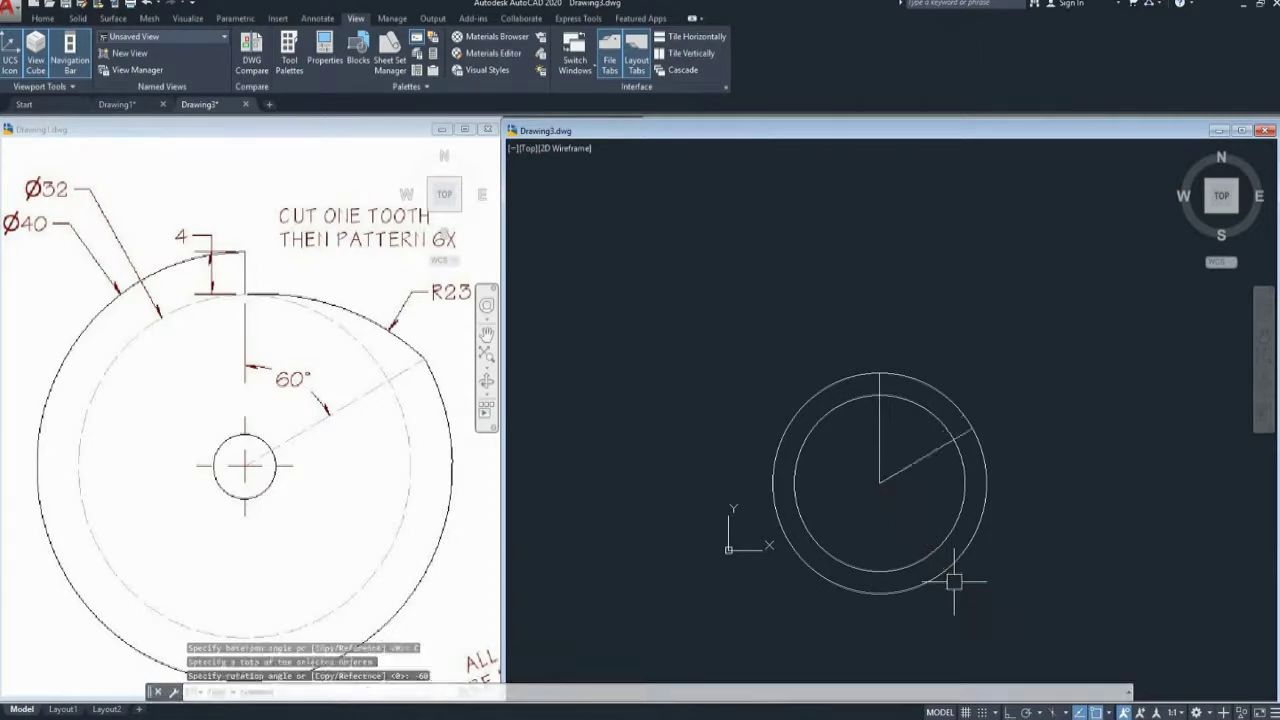
# Draw a Start, End, Radius arc of radius 23 from the angled line's outer end to where the vertical line meets the inner circle
pyautogui.scroll(2, 925, 473)
pyautogui.moveTo(925, 473); pyautogui.dragTo(905, 482, button='middle')
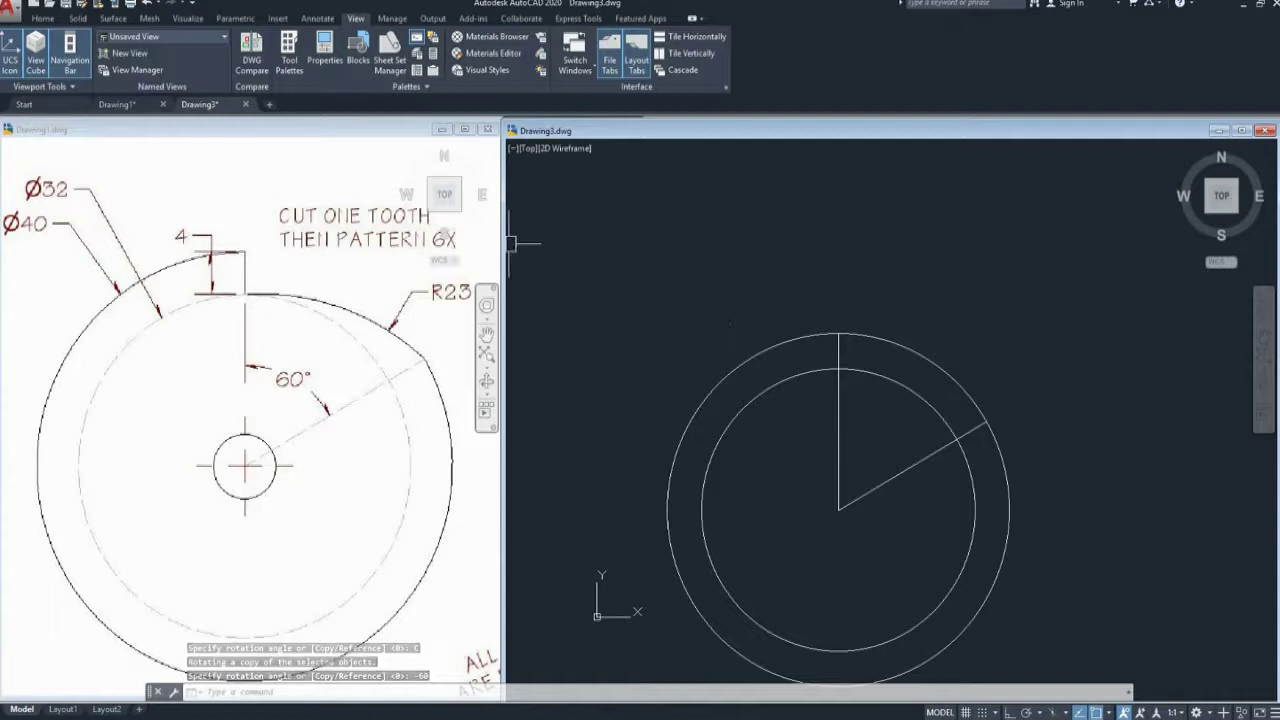
pyautogui.click(43, 18)
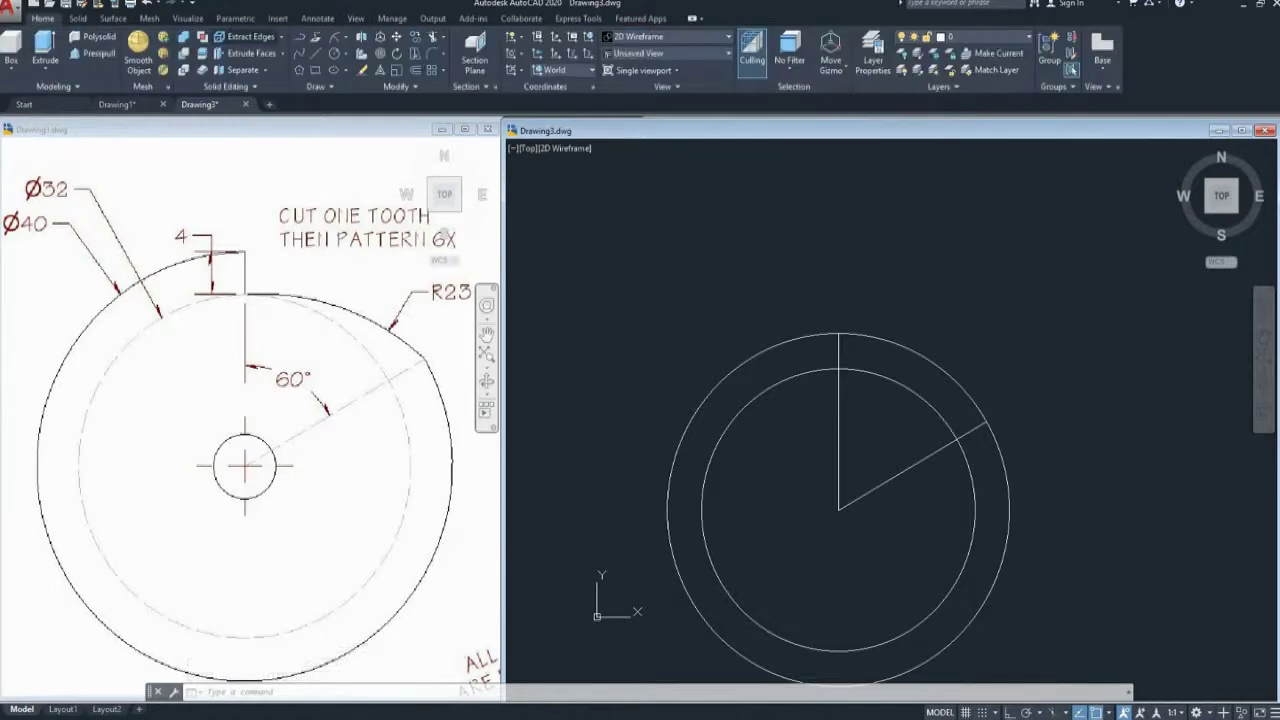
pyautogui.click(345, 53)
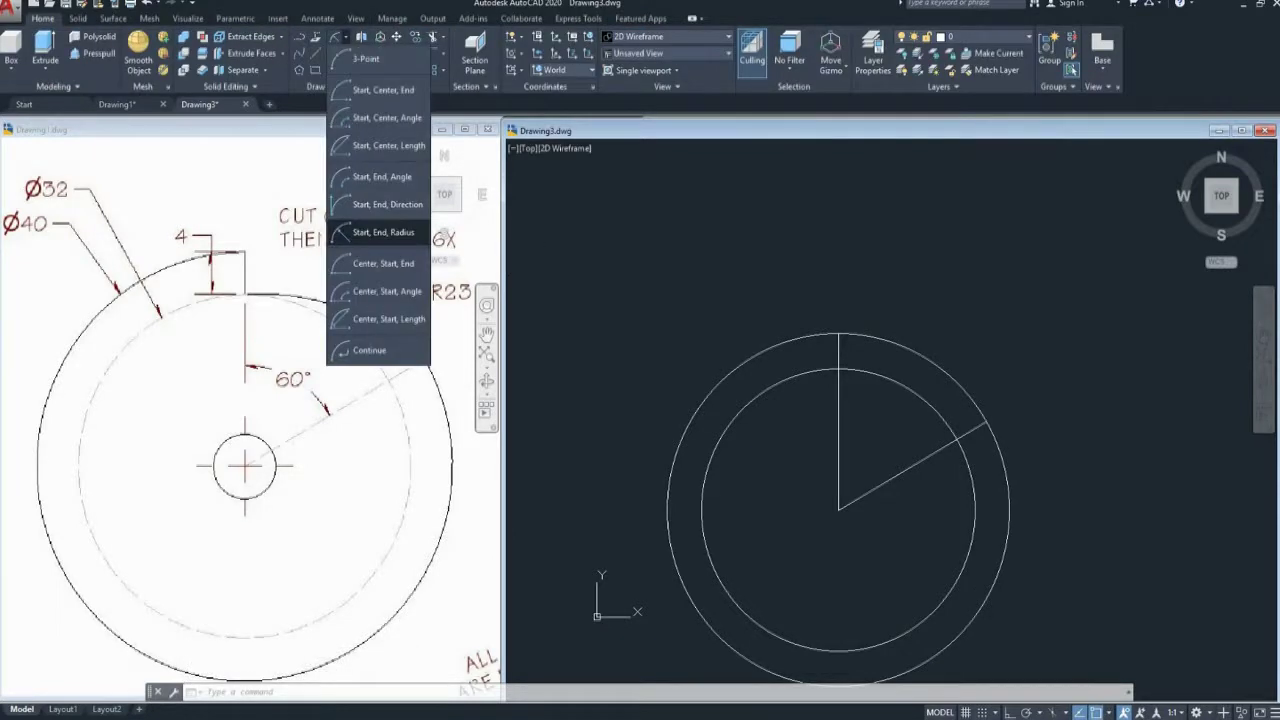
pyautogui.click(378, 235)
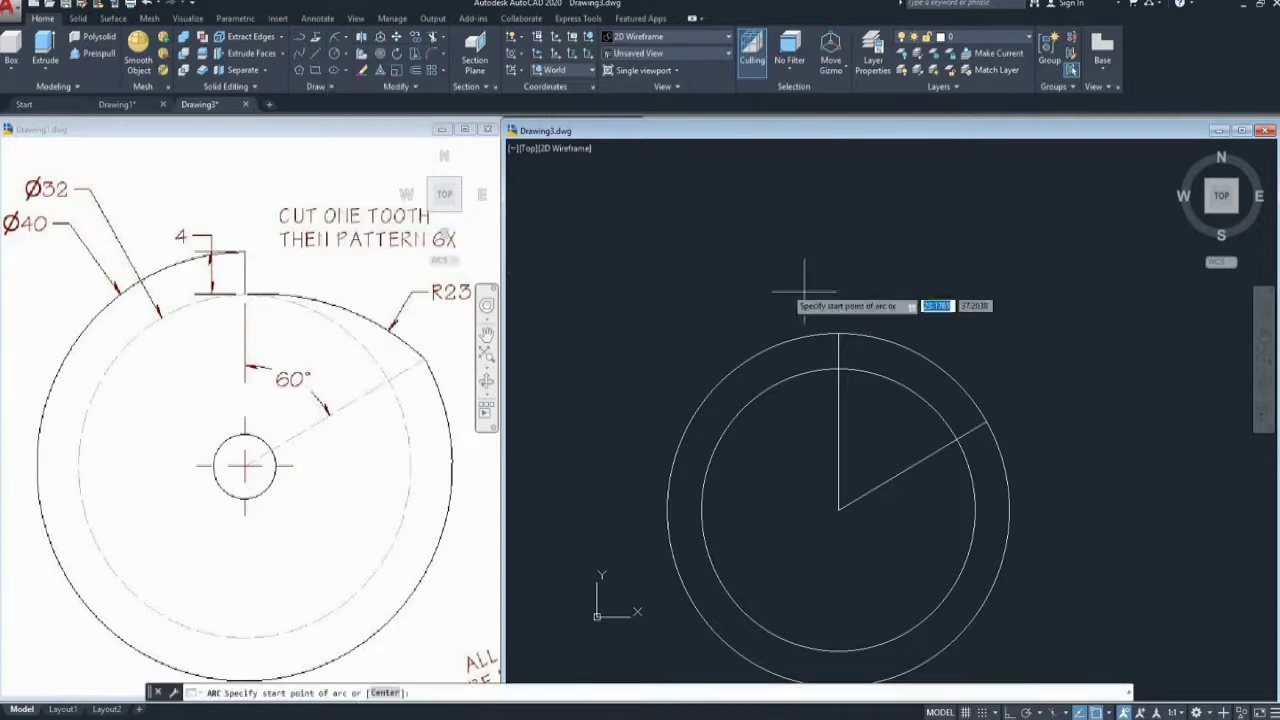
pyautogui.click(985, 421)
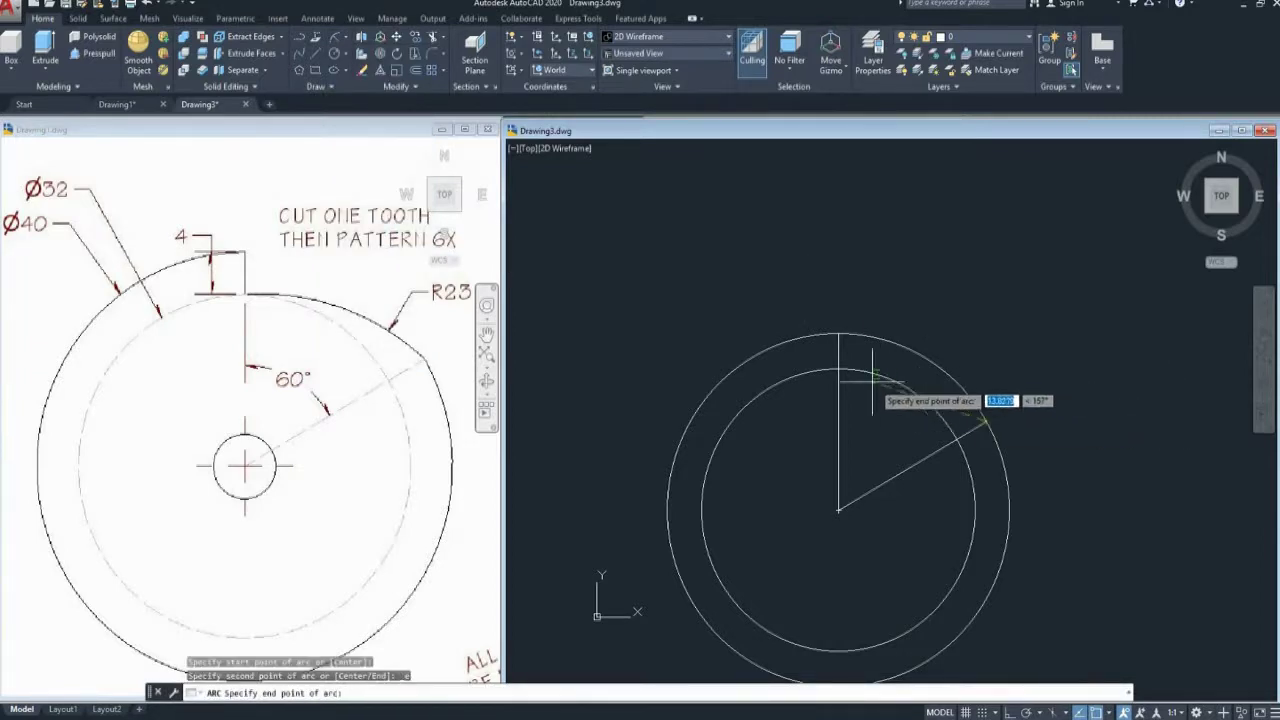
pyautogui.click(838, 370)
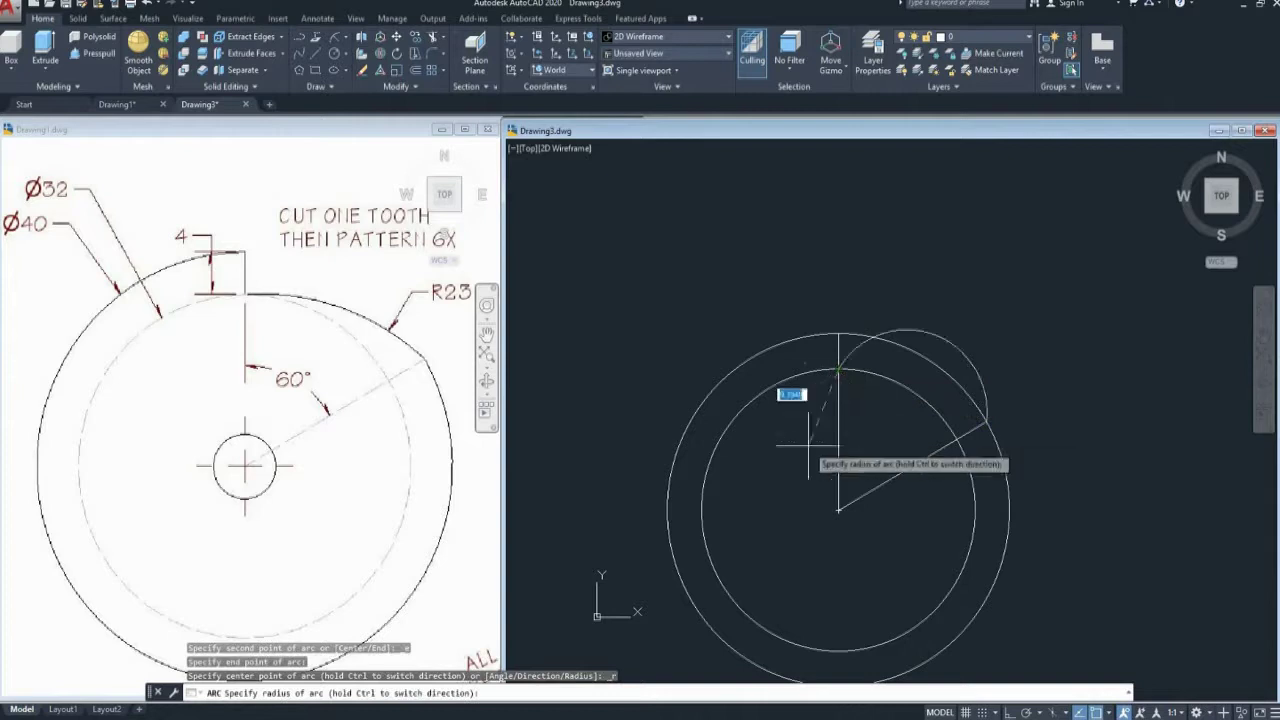
pyautogui.write('23')
pyautogui.press('Return')
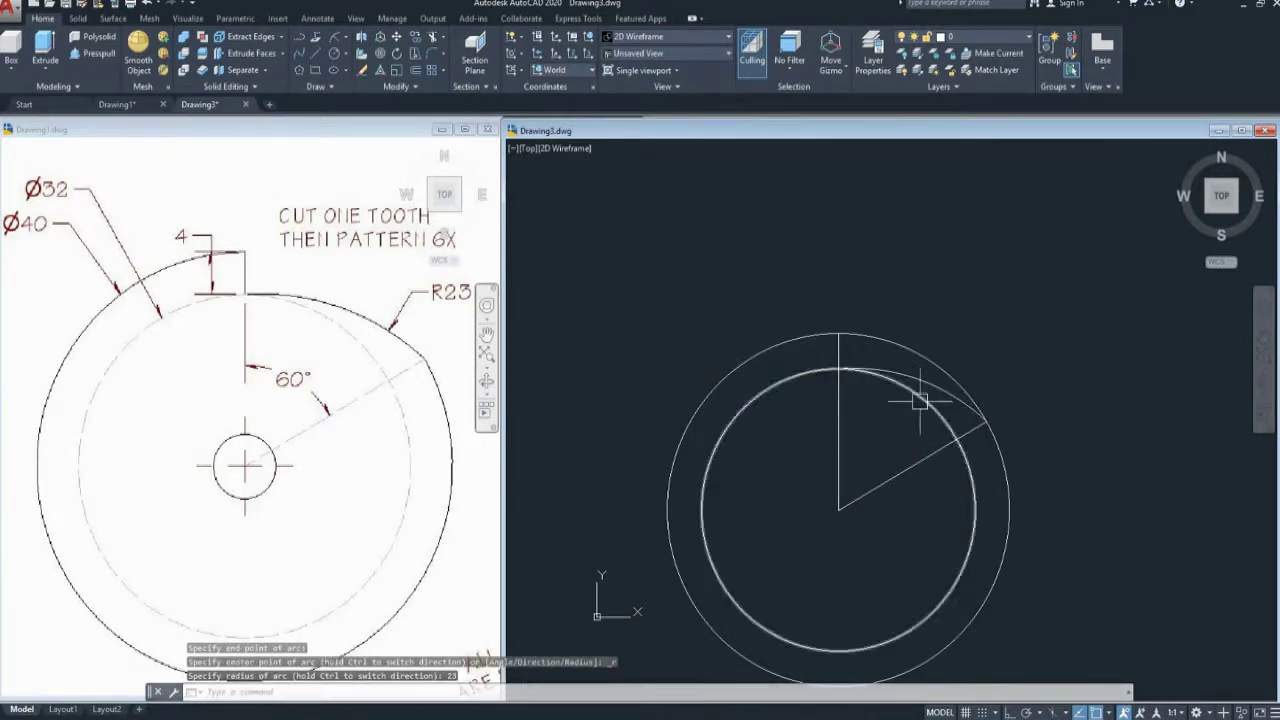
pyautogui.moveTo(920, 400); pyautogui.dragTo(920, 360, button='middle')
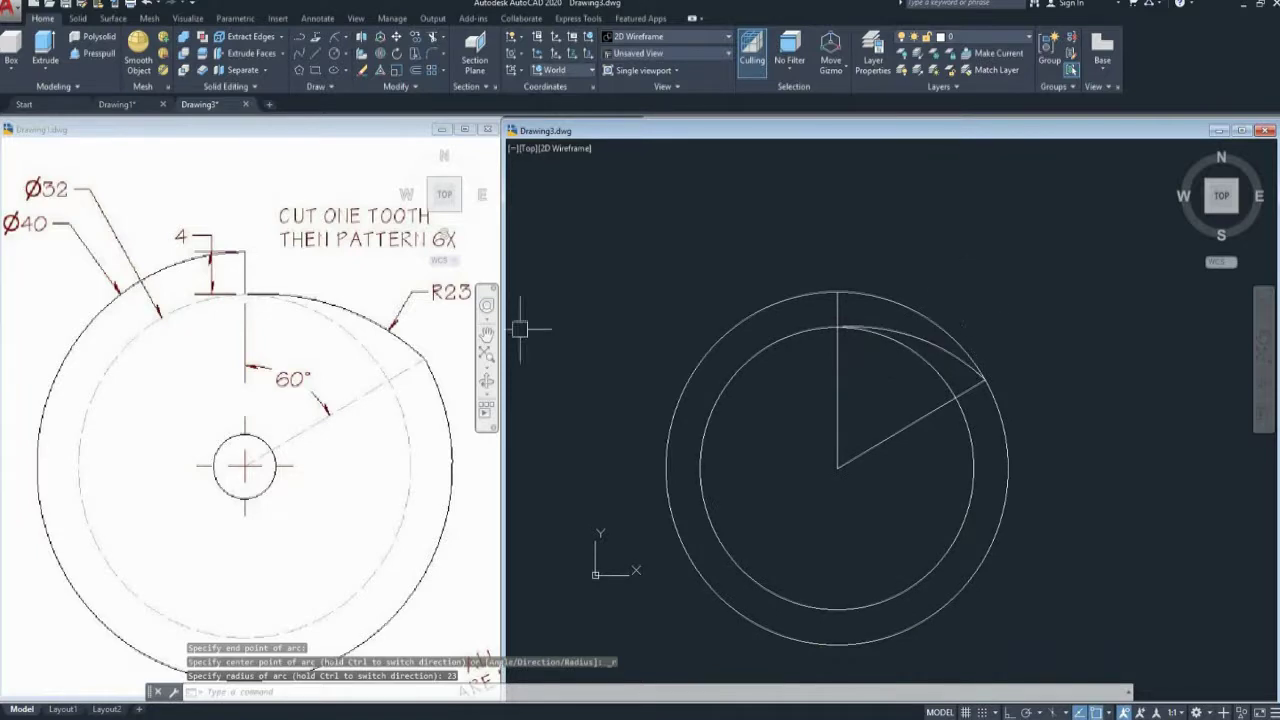
# Examine the complete six-tooth wheel view and its dimensions on the reference sheet
pyautogui.click(330, 338)
pyautogui.scroll(-6, 310, 340)
pyautogui.moveTo(310, 340); pyautogui.dragTo(131, 387, button='middle')
pyautogui.scroll(4, 239, 384)
pyautogui.scroll(3, 333, 475)
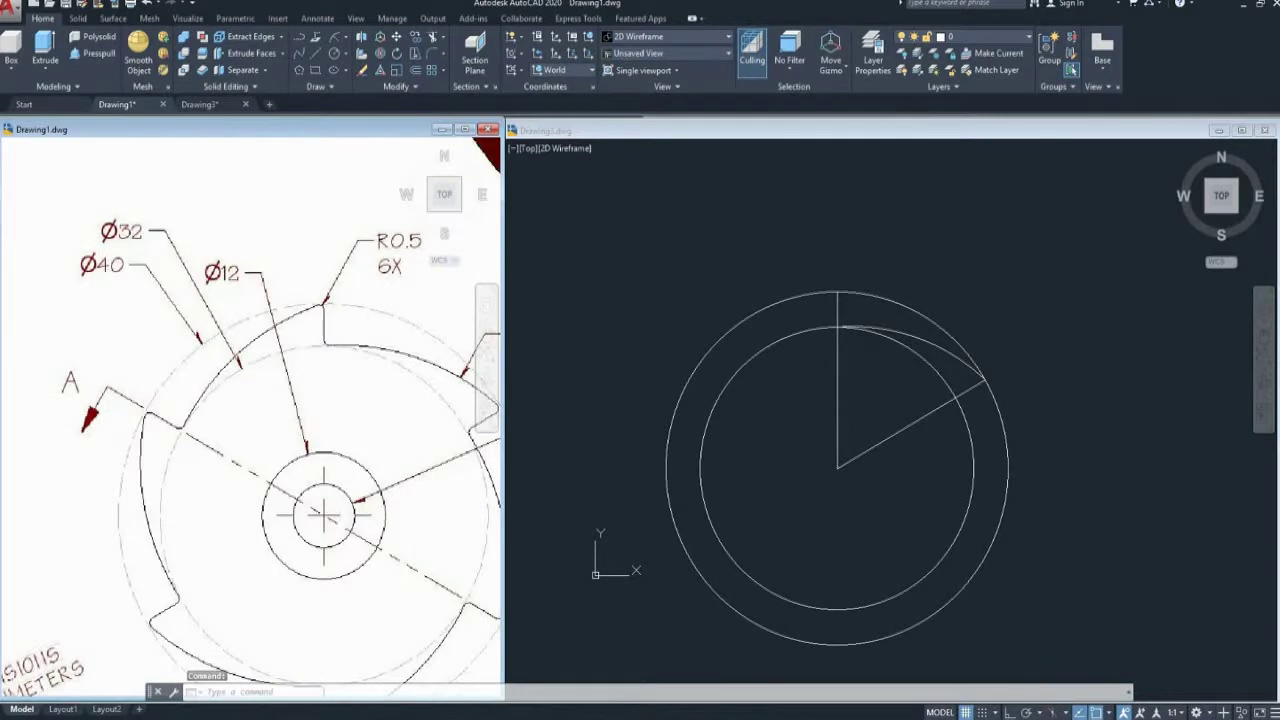
pyautogui.scroll(-2, 214, 349)
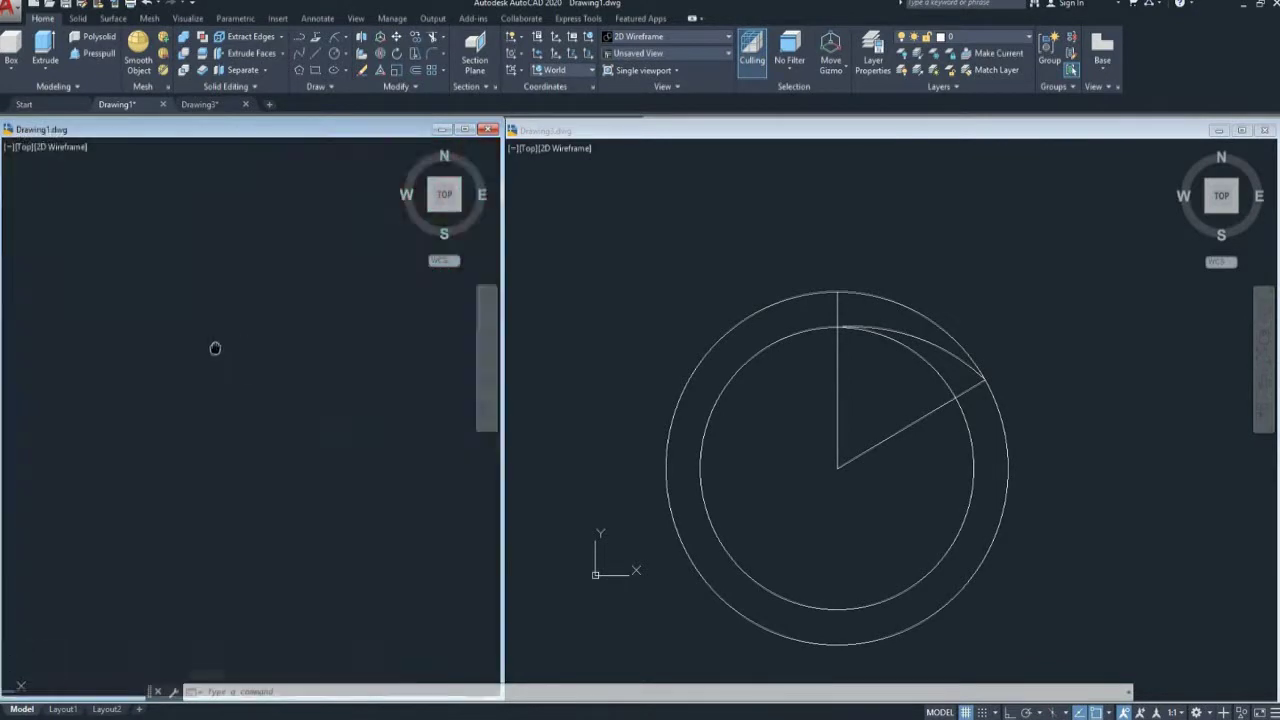
# Trim away the section of the outer circle between the vertical line and the angled line
pyautogui.click(1011, 357)
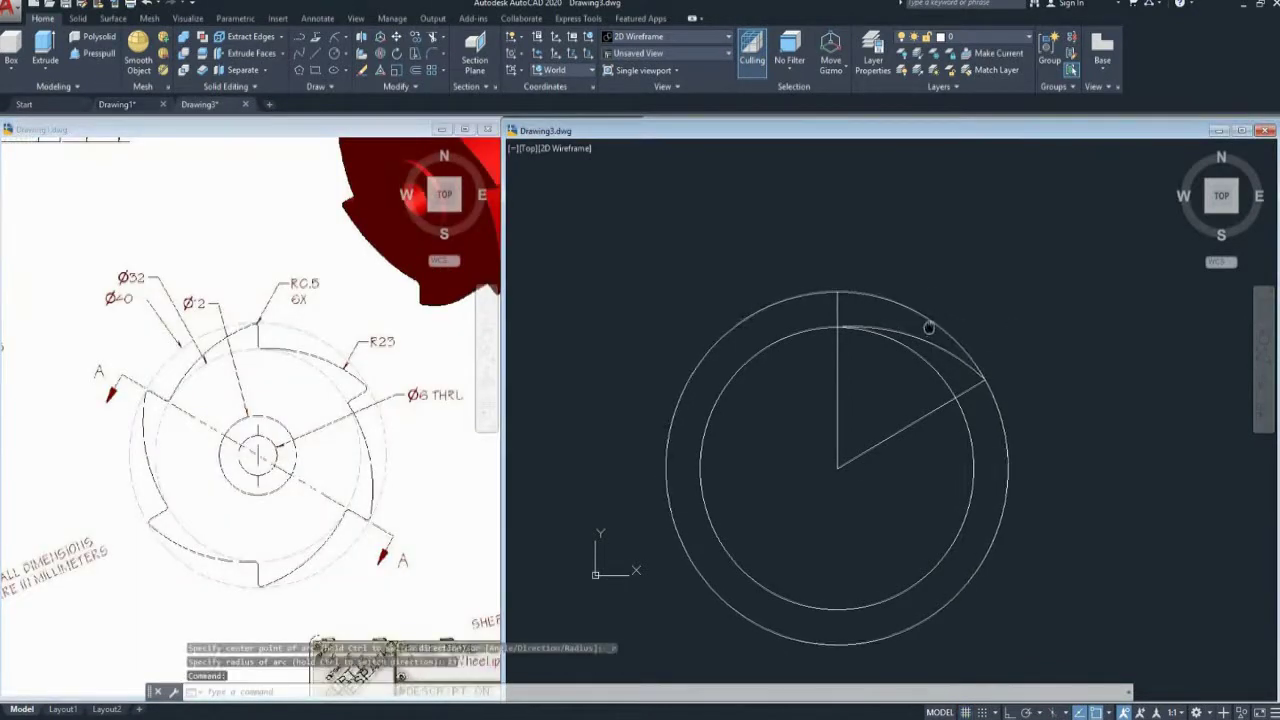
pyautogui.moveTo(928, 328); pyautogui.dragTo(918, 324, button='middle')
pyautogui.press('Escape')
pyautogui.write('Tr')
pyautogui.press('Return')
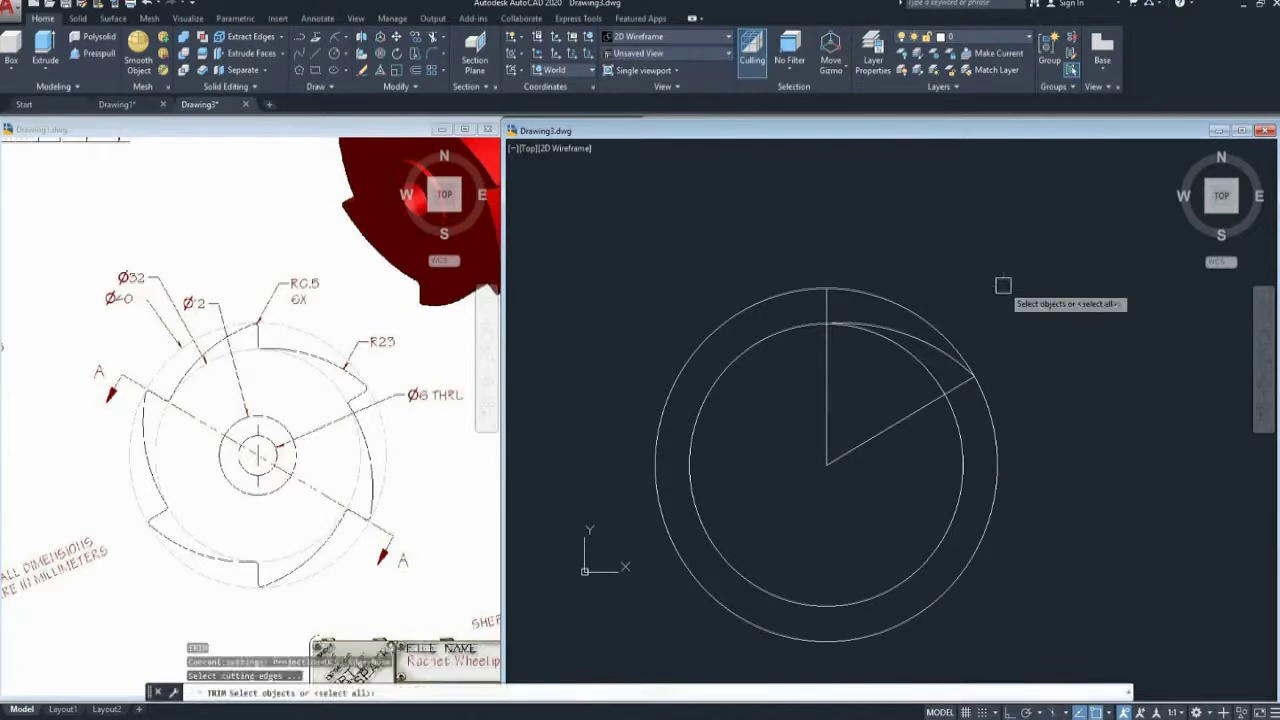
pyautogui.press('Return')
pyautogui.click(904, 304)
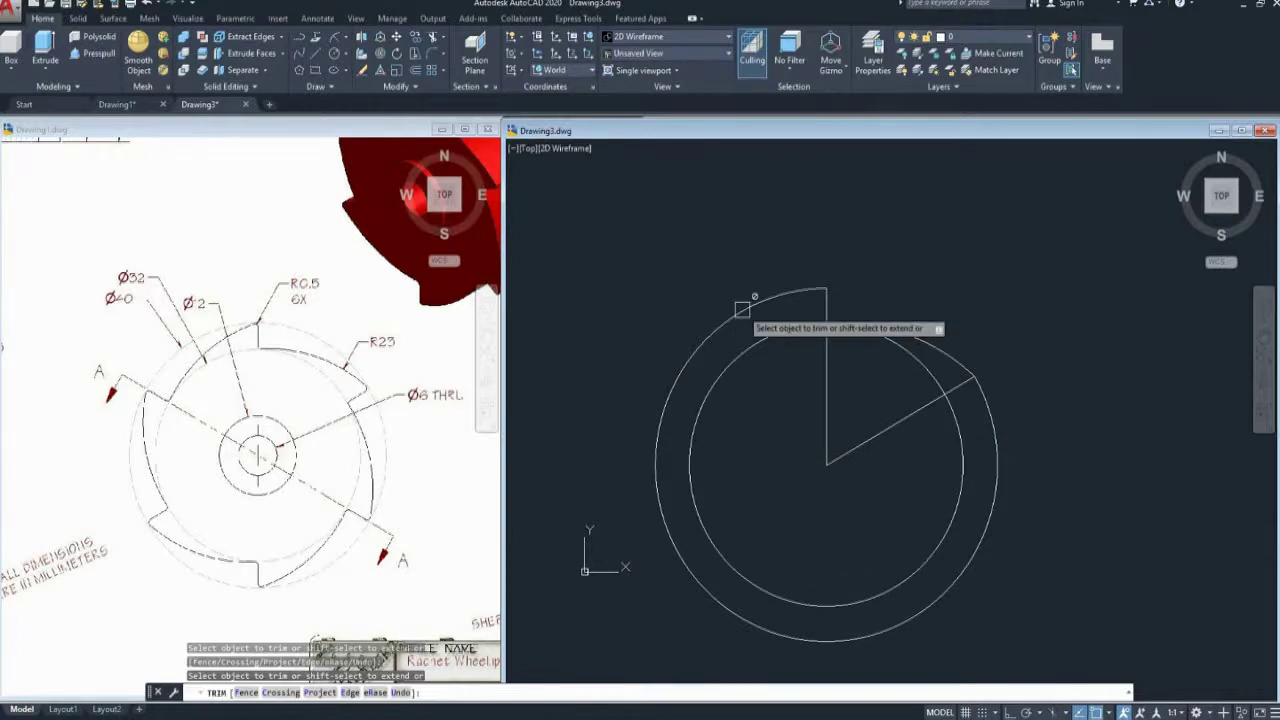
pyautogui.click(740, 357)
pyautogui.press('Escape')
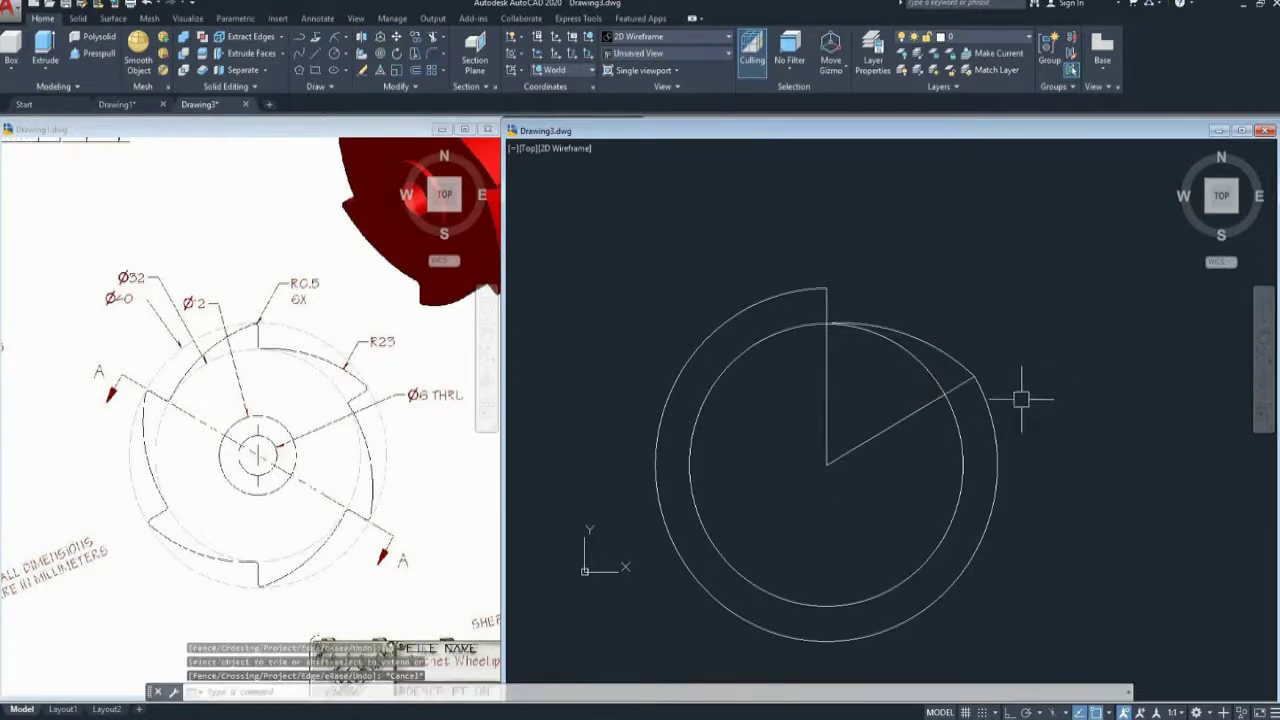
# Delete the remaining arc of the outer circle
pyautogui.click(997, 411)
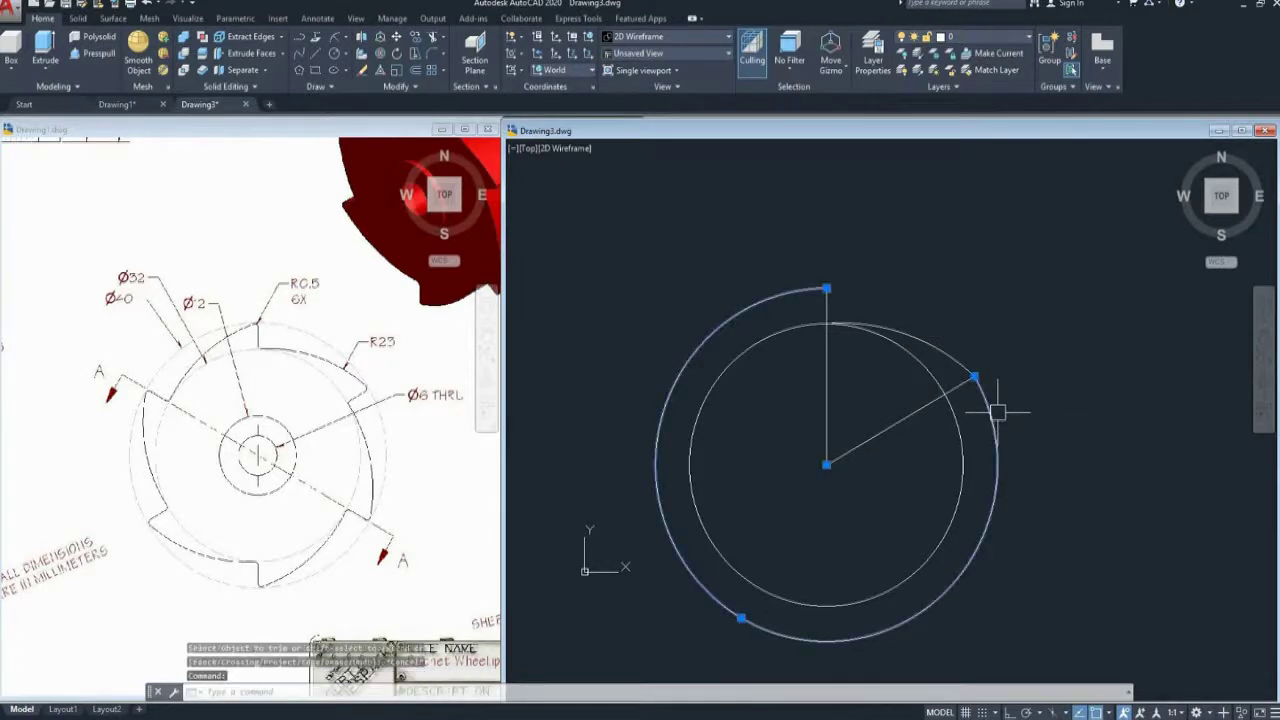
pyautogui.press('Delete')
pyautogui.moveTo(900, 434); pyautogui.dragTo(915, 432, button='middle')
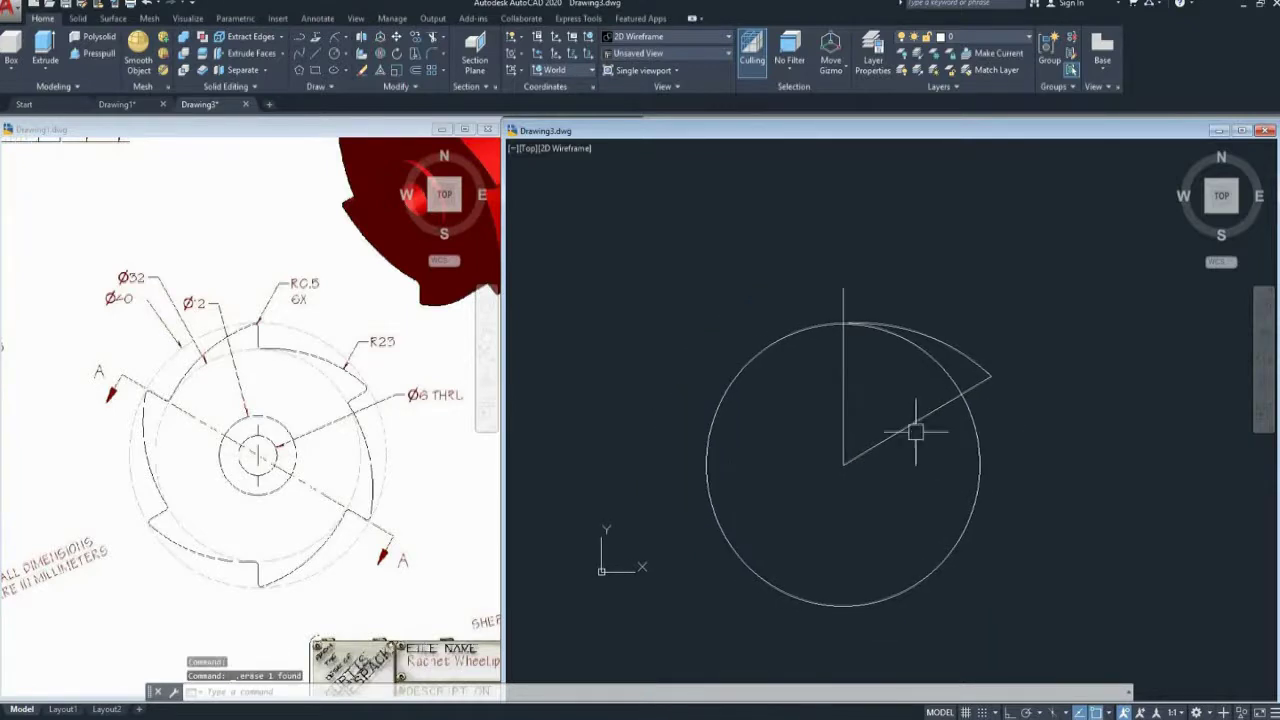
pyautogui.moveTo(1000, 426); pyautogui.dragTo(992, 424, button='middle')
pyautogui.press('Escape')
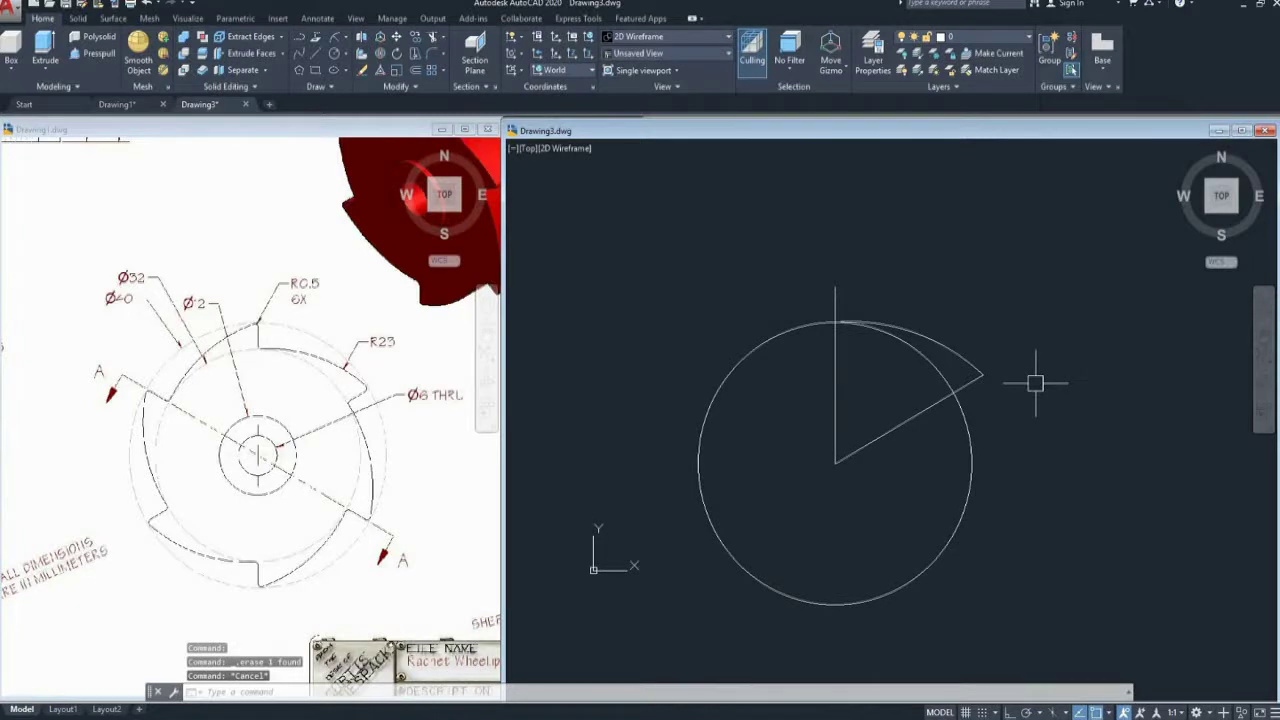
# Undo the deletion of the outer arc
pyautogui.hotkey('ctrl', 'z')
pyautogui.moveTo(1044, 383); pyautogui.dragTo(1058, 372, button='middle')
pyautogui.press('Escape')
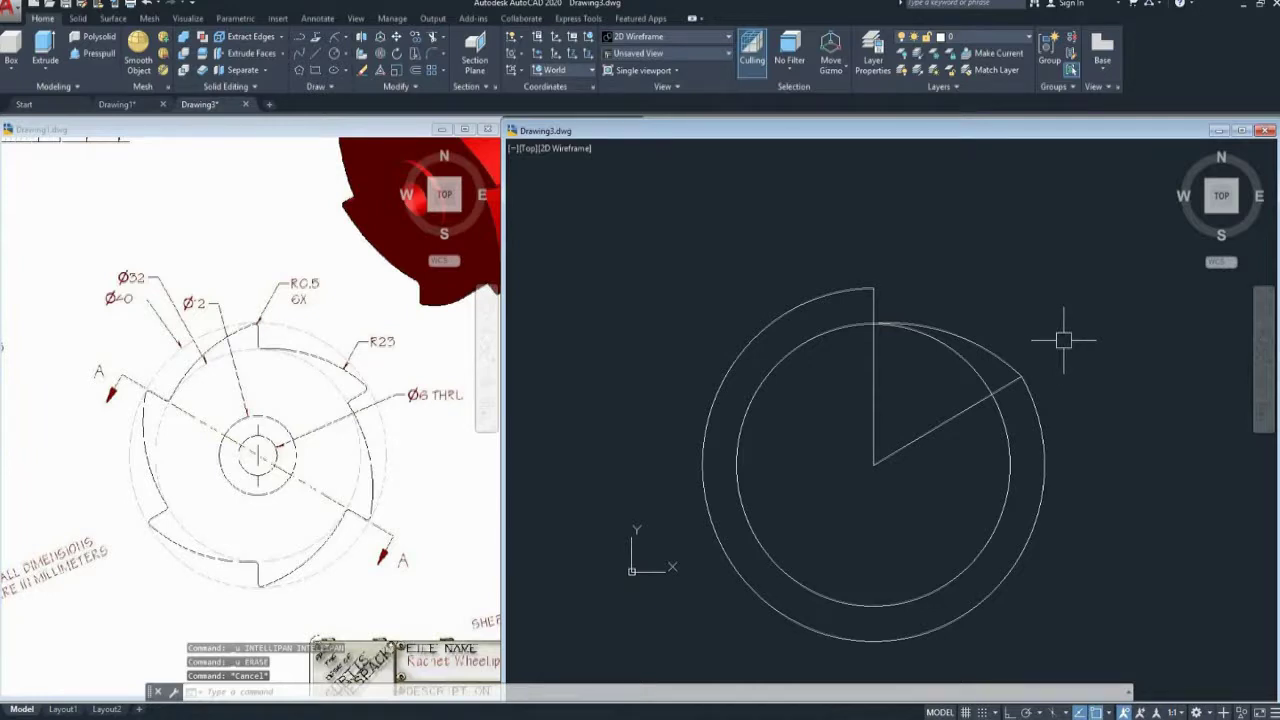
pyautogui.moveTo(1145, 374); pyautogui.dragTo(1117, 374, button='middle')
pyautogui.press('Escape')
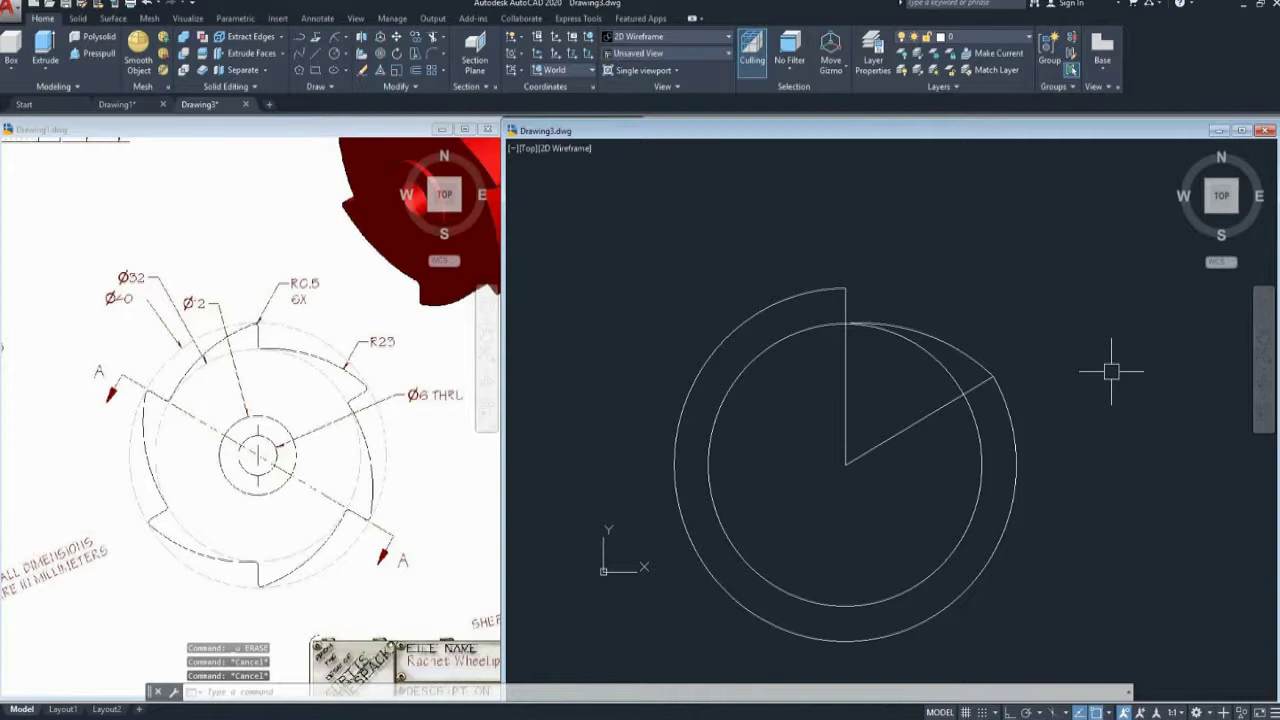
pyautogui.press('Return')
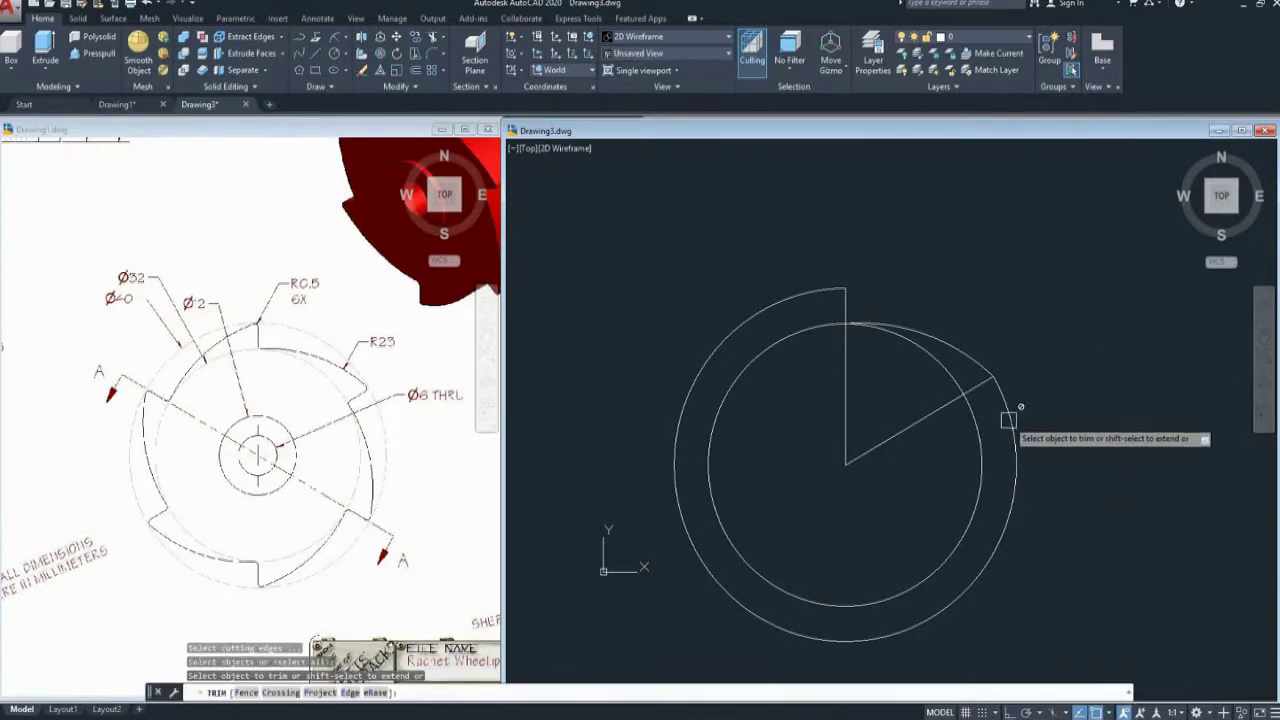
pyautogui.press('Escape')
pyautogui.moveTo(929, 394); pyautogui.dragTo(933, 408, button='middle')
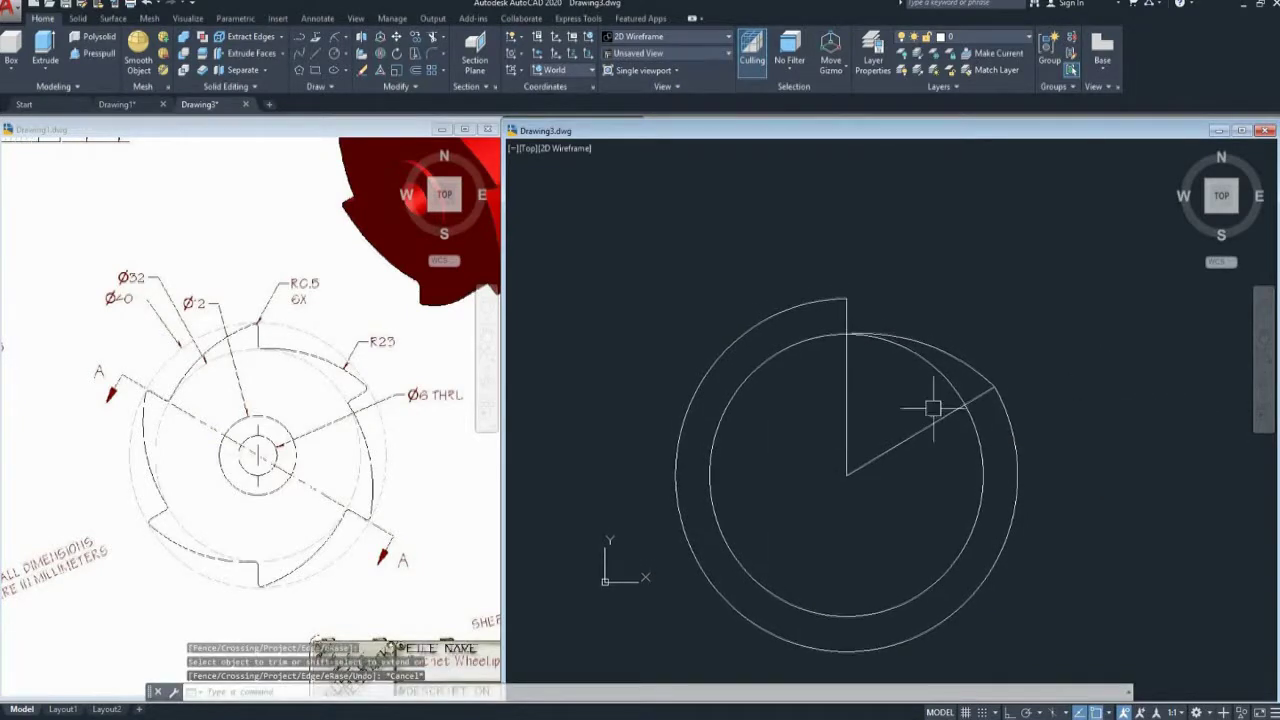
pyautogui.scroll(8, 992, 398)
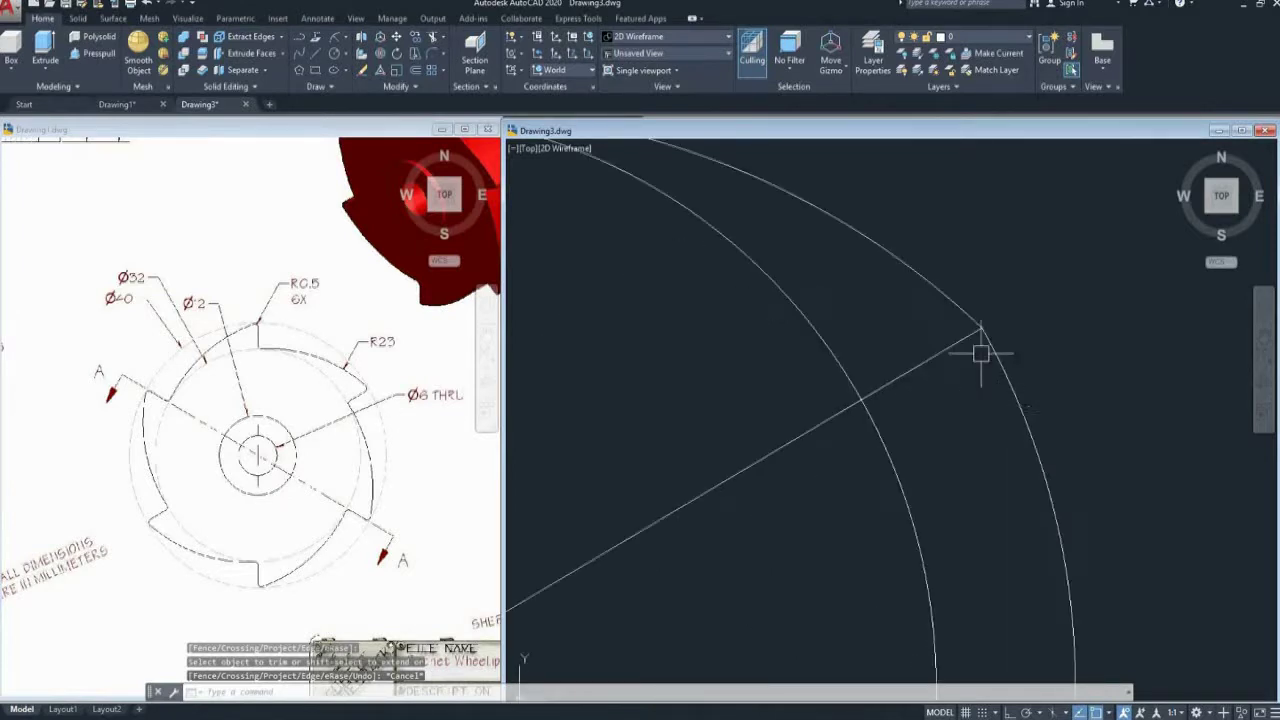
pyautogui.scroll(-10, 986, 331)
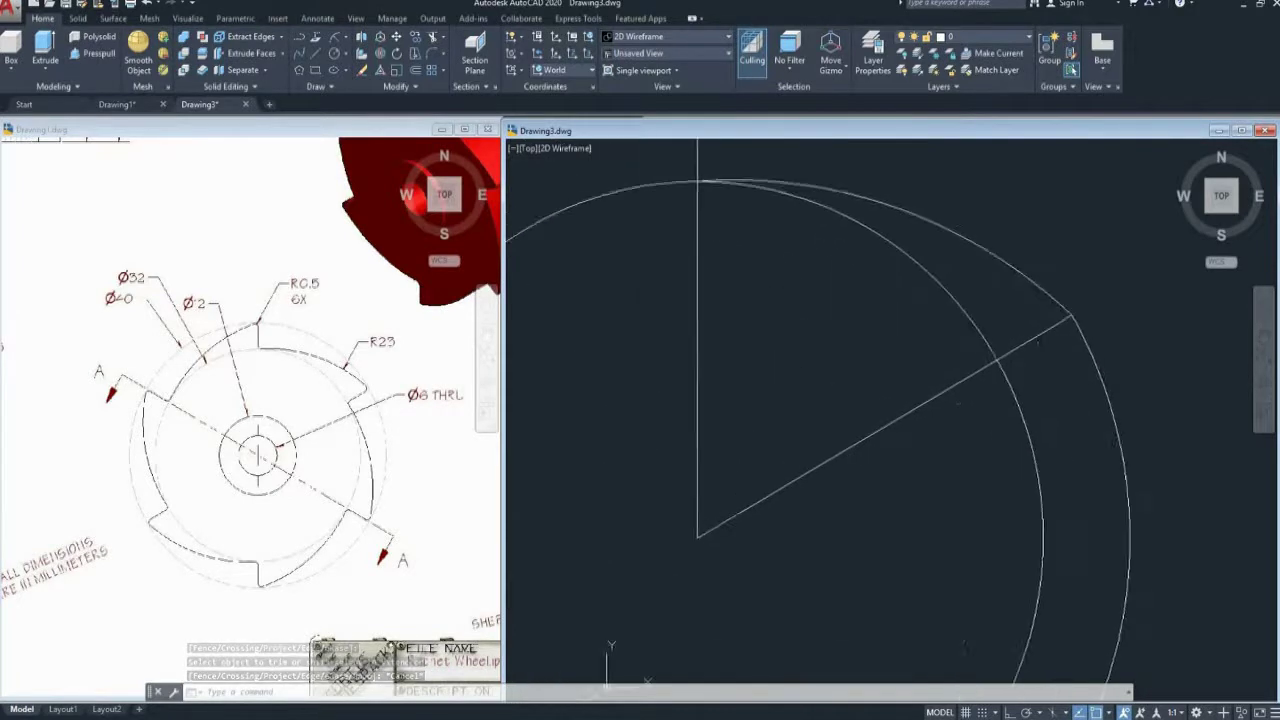
pyautogui.moveTo(991, 413); pyautogui.dragTo(975, 413, button='middle')
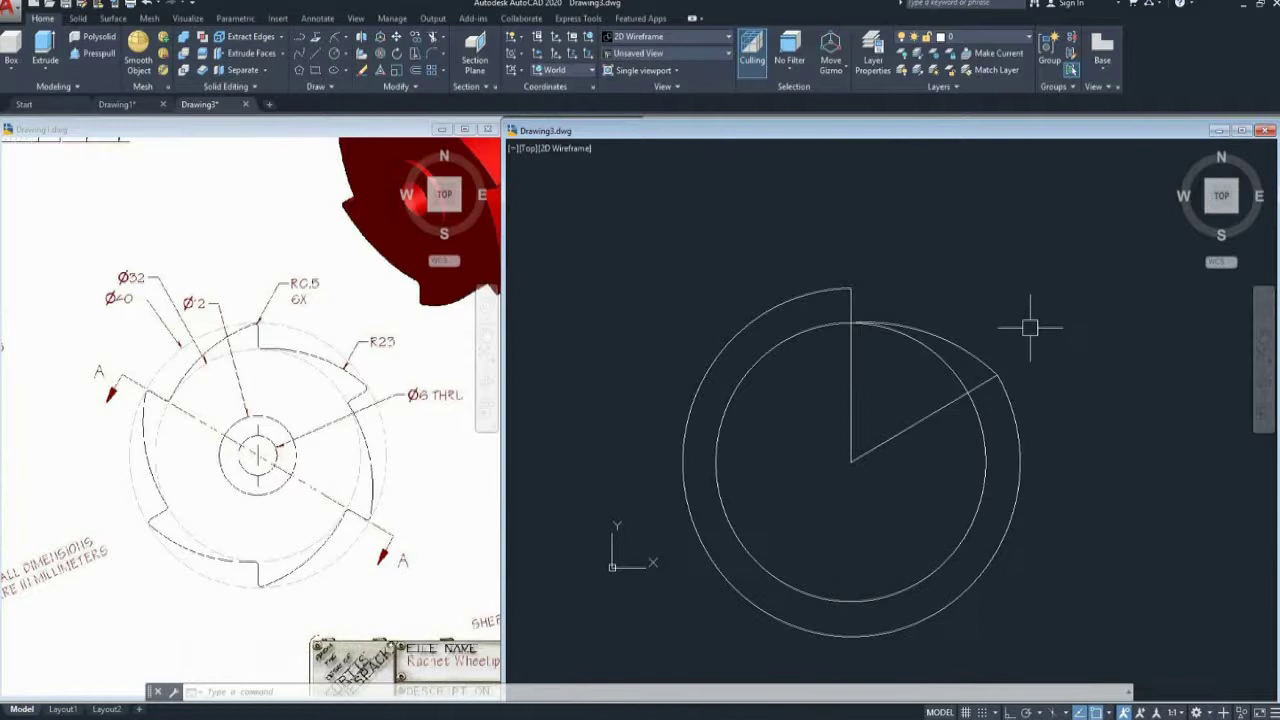
# Fillet the corner between the outer arc and the vertical line's upper end with a radius of 0.5
pyautogui.press('Return')
pyautogui.write('r')
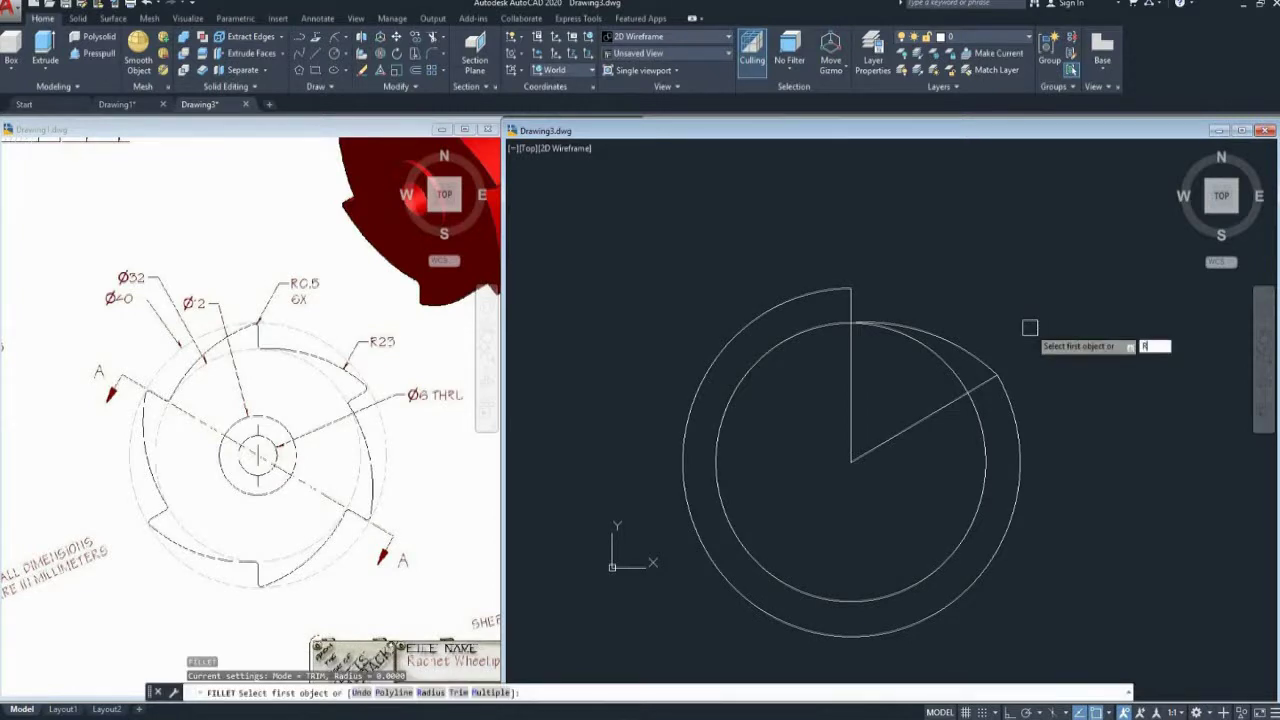
pyautogui.press('Return')
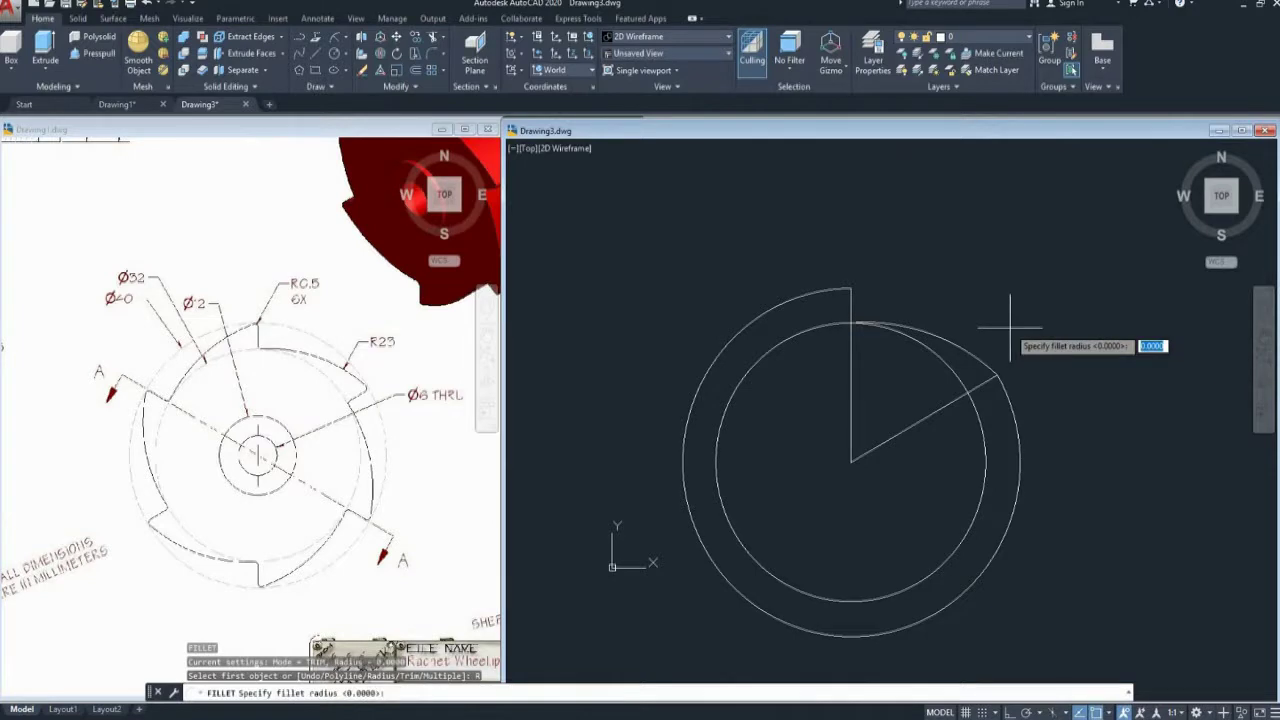
pyautogui.write('5')
pyautogui.press('Return')
pyautogui.click(829, 291)
pyautogui.click(851, 300)
pyautogui.moveTo(927, 302); pyautogui.dragTo(943, 306, button='middle')
pyautogui.press('Escape')
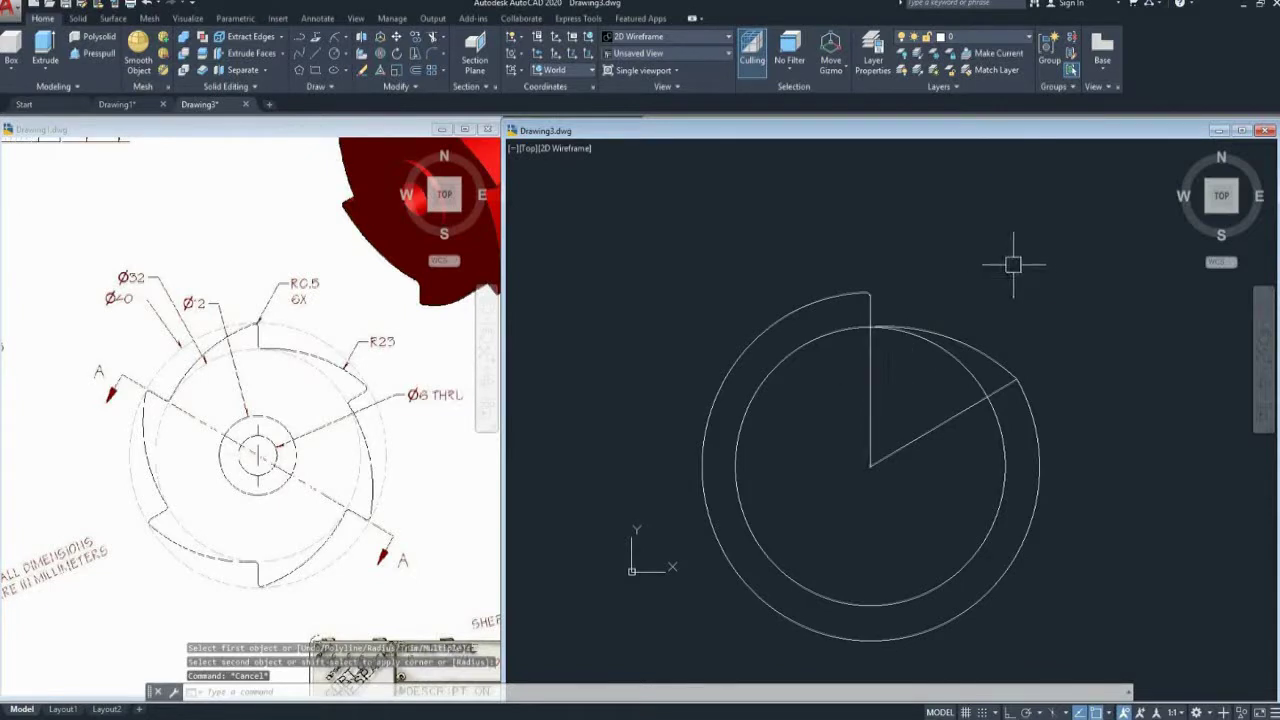
# Trim away the portions of the vertical and angled lines that lie inside the inner circle
pyautogui.write('TR')
pyautogui.press('Return')
pyautogui.moveTo(871, 396)
pyautogui.mouseDown(button='middle')
pyautogui.moveTo(881, 422)
pyautogui.moveTo(951, 391)
pyautogui.mouseUp(button='middle')
pyautogui.press('Escape')
pyautogui.press('Escape')
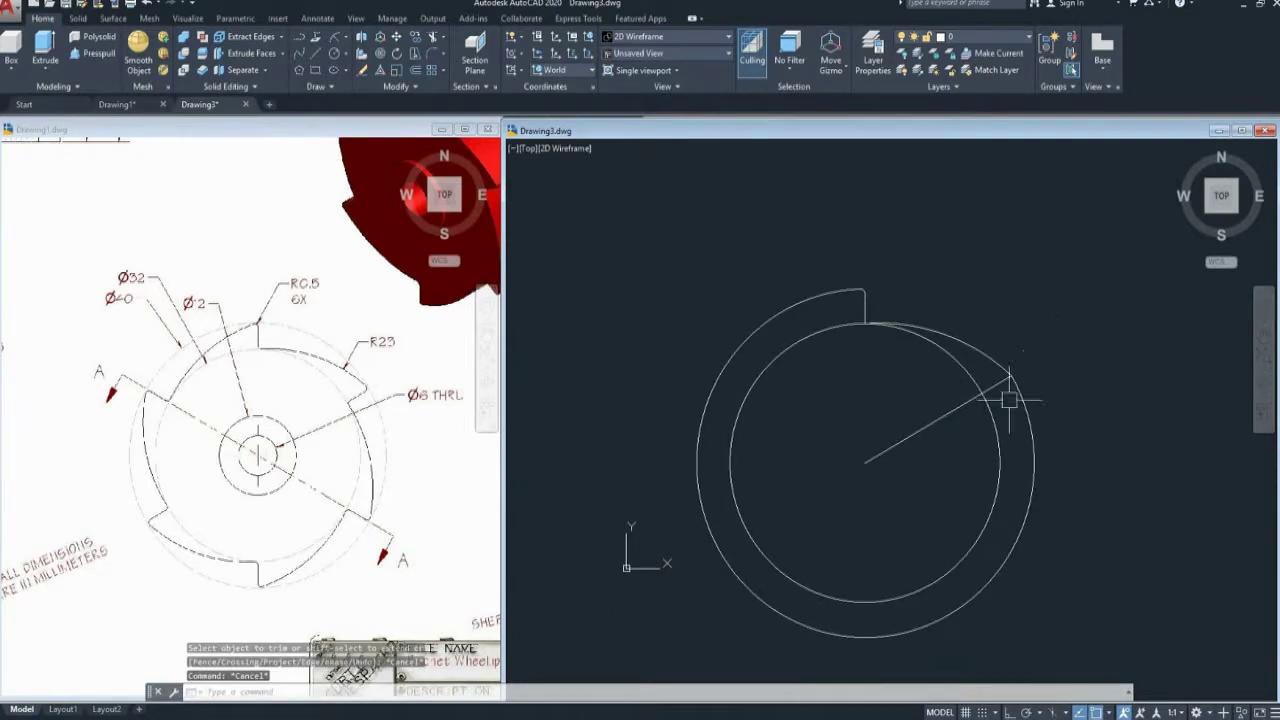
pyautogui.press('Return')
pyautogui.click(946, 418)
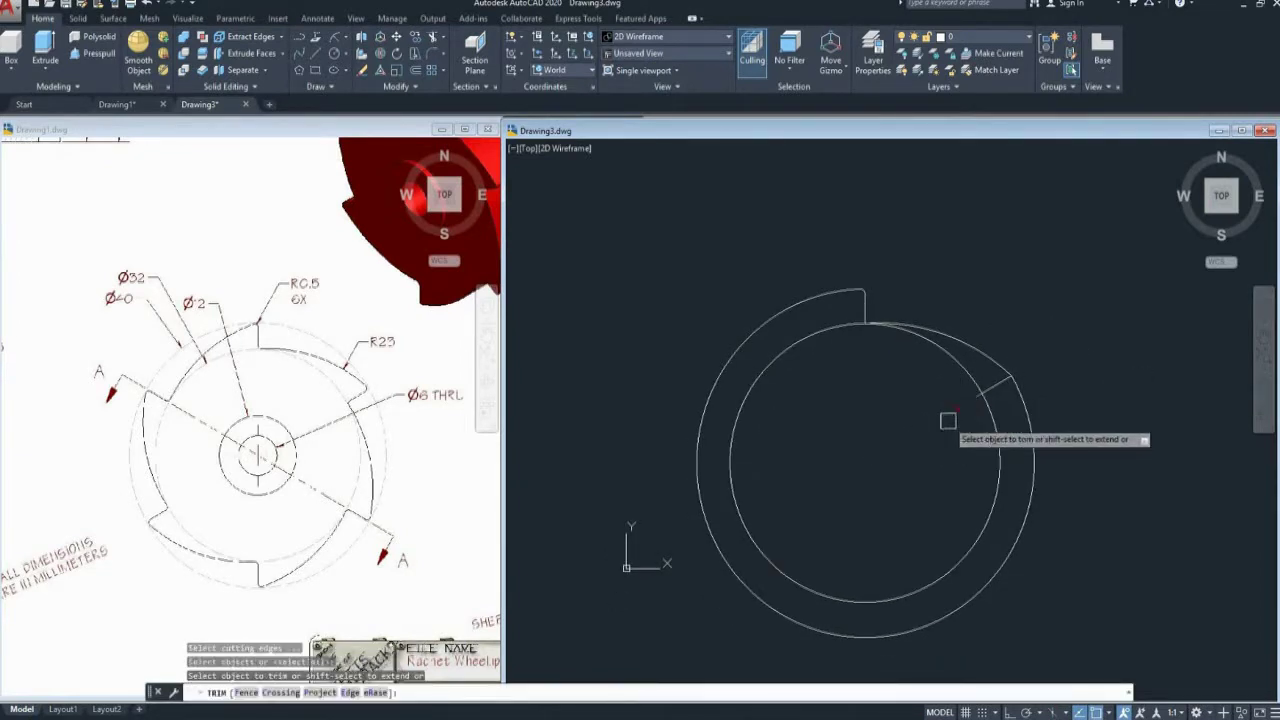
pyautogui.moveTo(1075, 346); pyautogui.dragTo(1067, 368, button='middle')
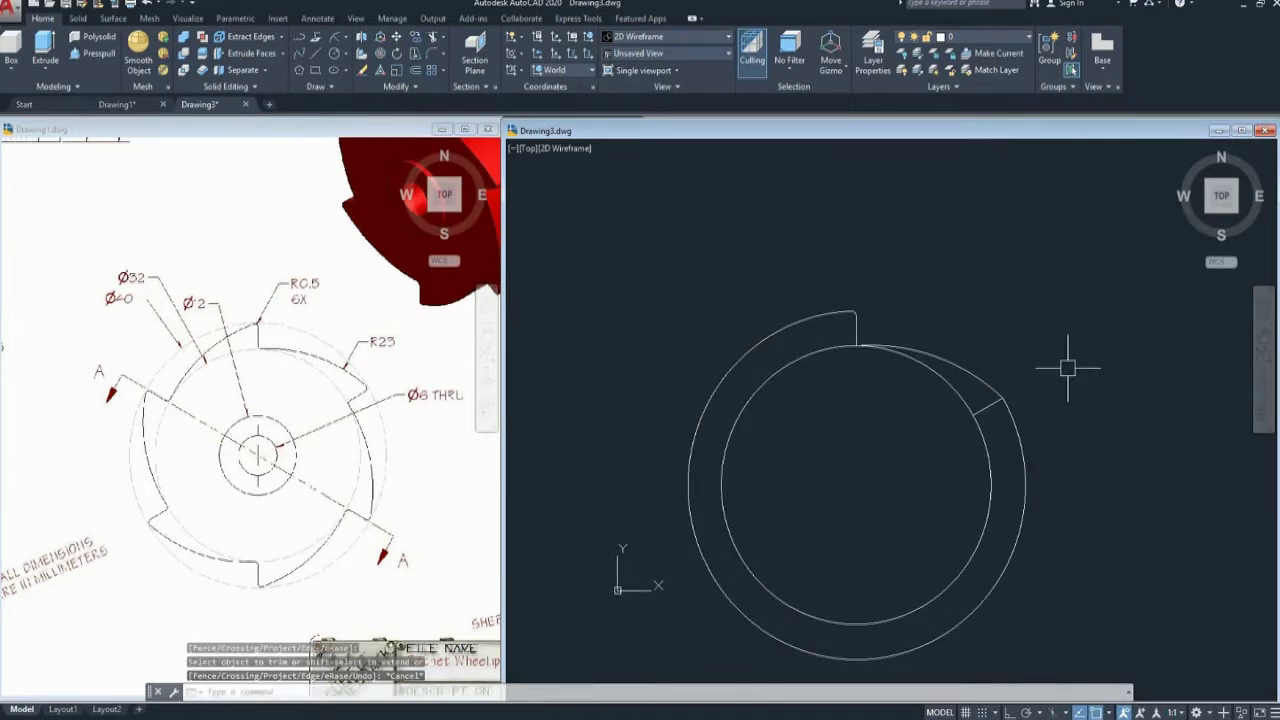
# Create a six-item polar array of the R23 arc, the two short tooth lines and the fillet about the circles' centre
pyautogui.write('ar')
pyautogui.press('Return')
pyautogui.click(991, 377)
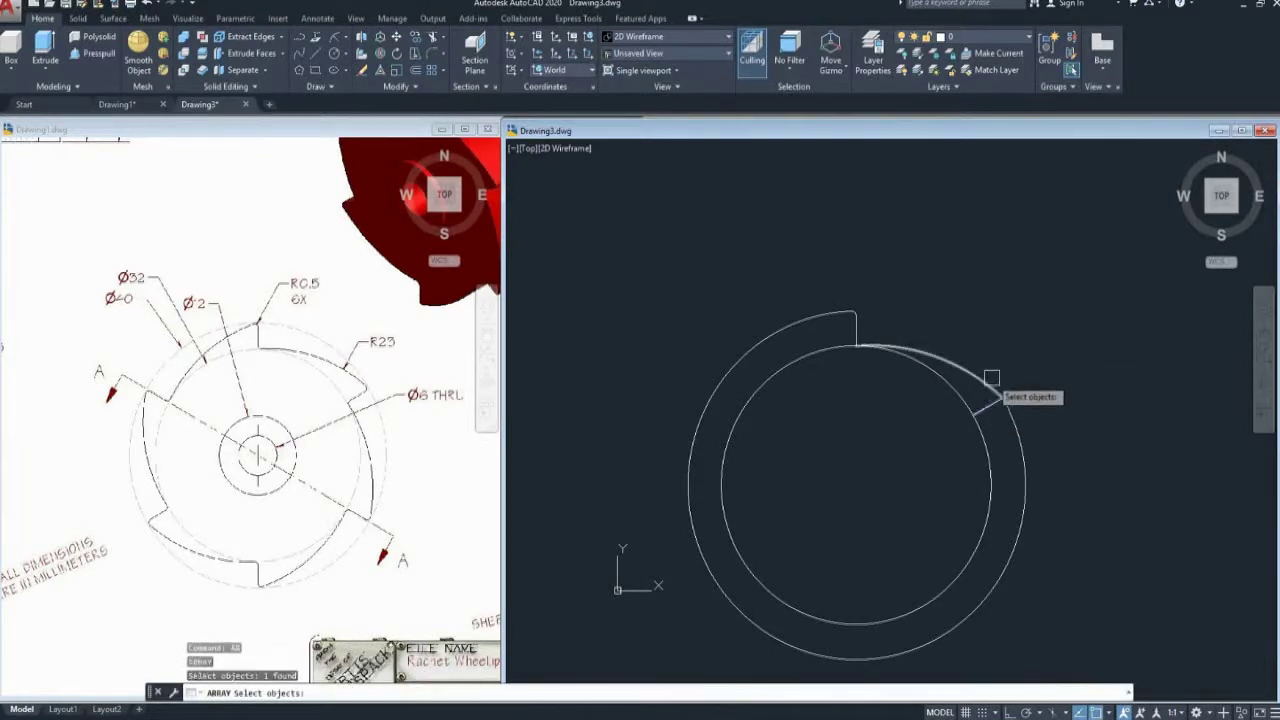
pyautogui.click(990, 396)
pyautogui.click(856, 325)
pyautogui.scroll(2, 853, 310)
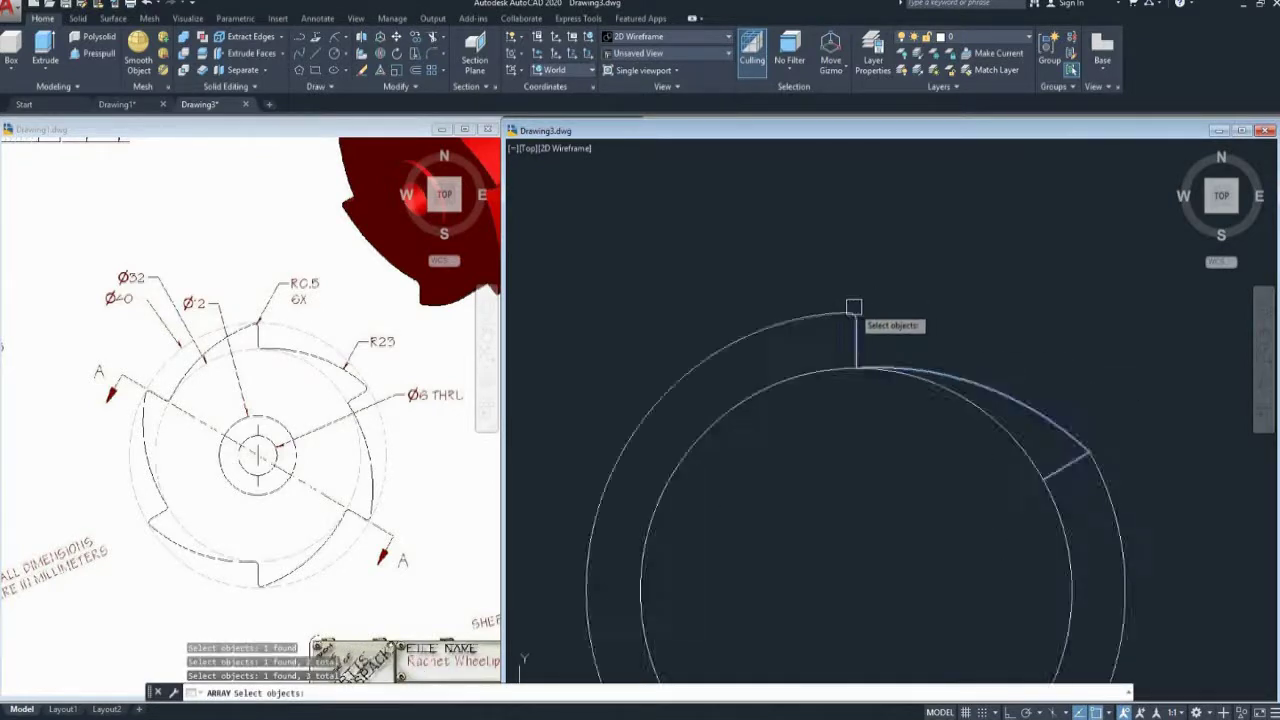
pyautogui.click(854, 325)
pyautogui.scroll(-3, 871, 275)
pyautogui.press('Return')
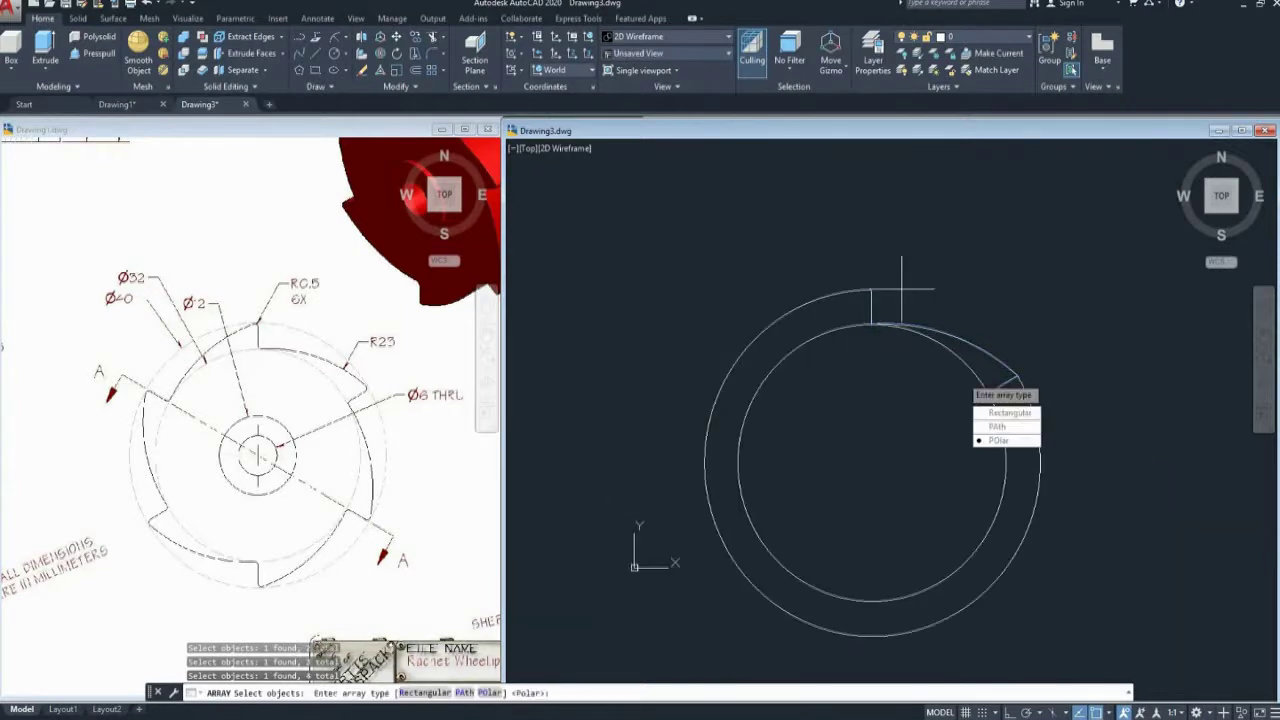
pyautogui.press('Return')
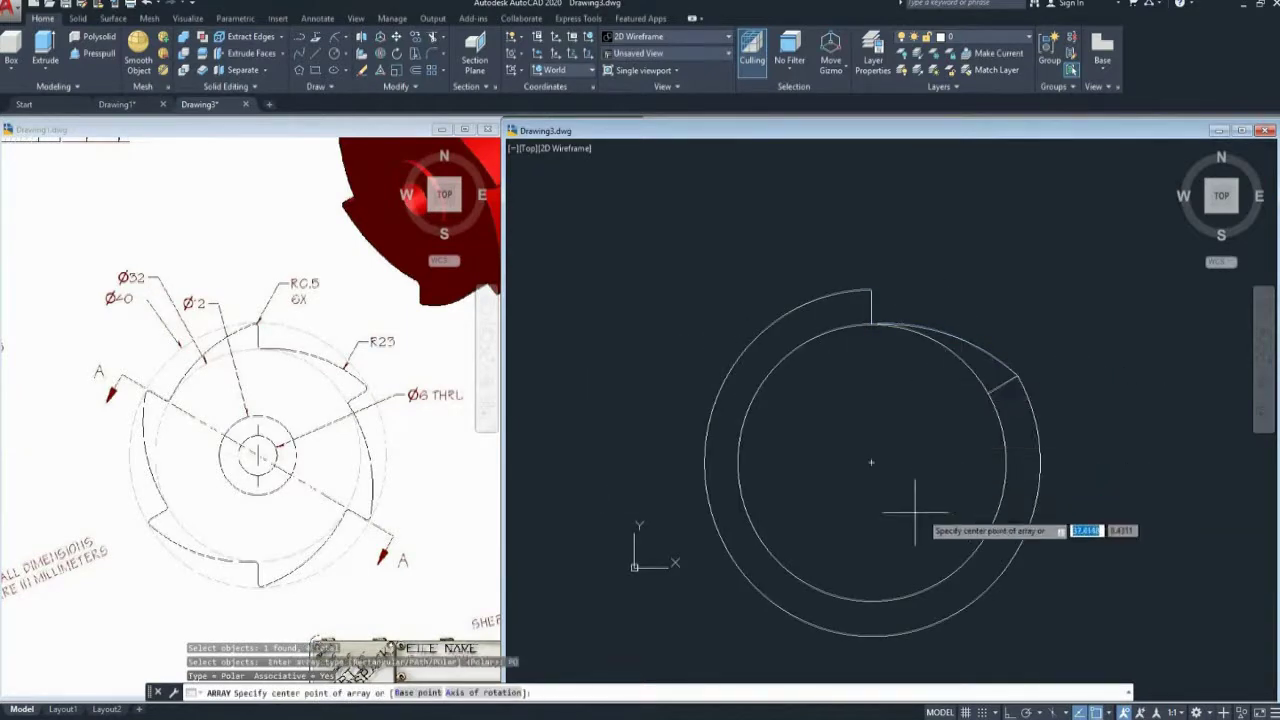
pyautogui.click(871, 462)
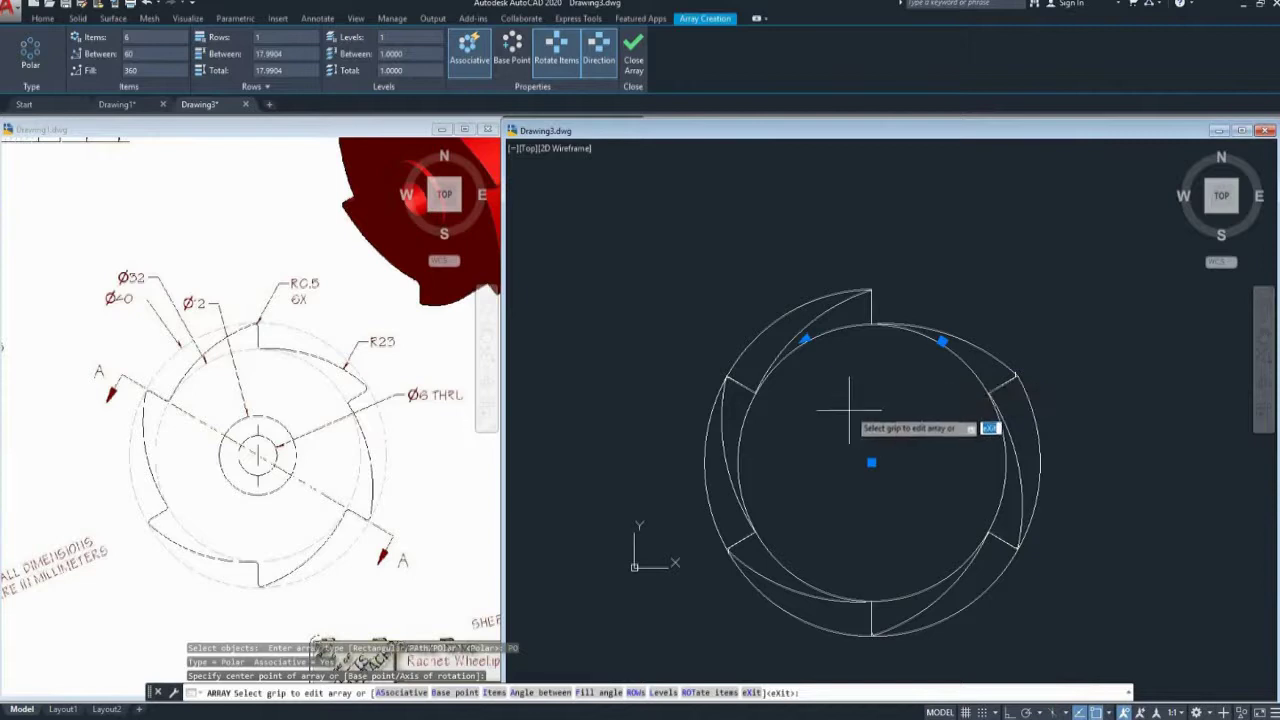
pyautogui.press('Escape')
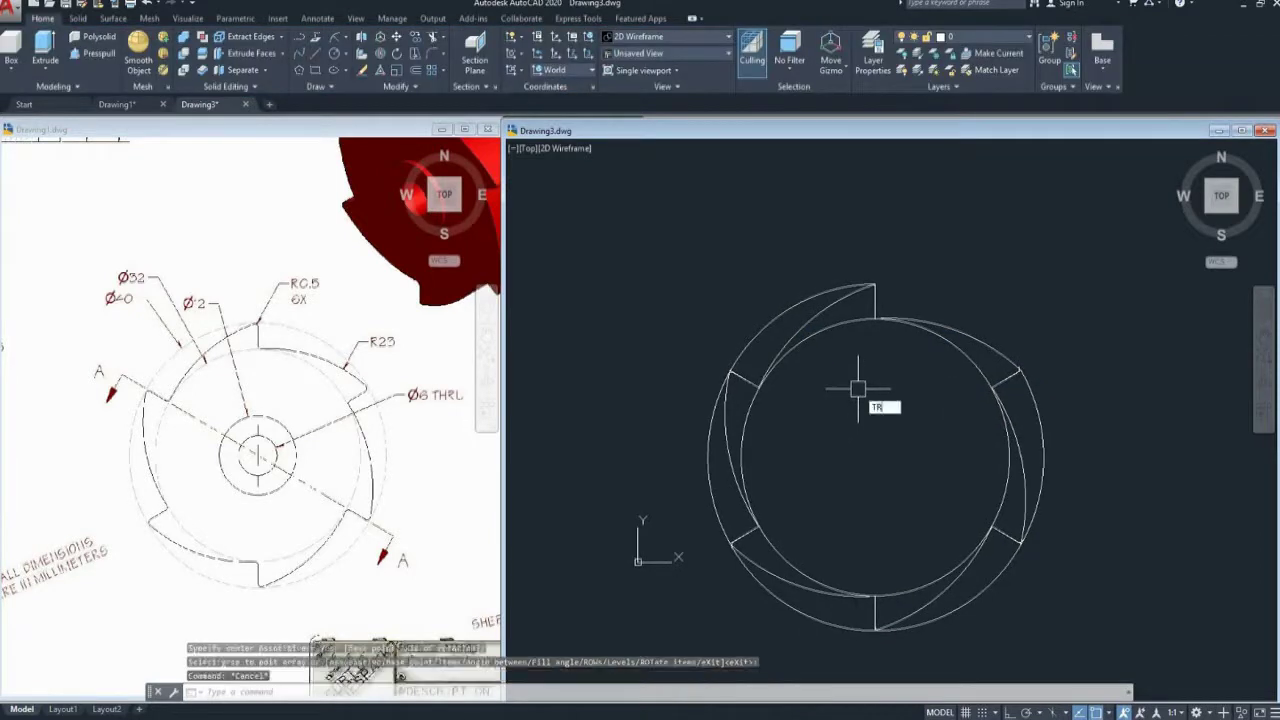
# Trim away the remaining outer circle sections outside the six teeth
pyautogui.press('Return')
pyautogui.press('Return')
pyautogui.click(709, 467)
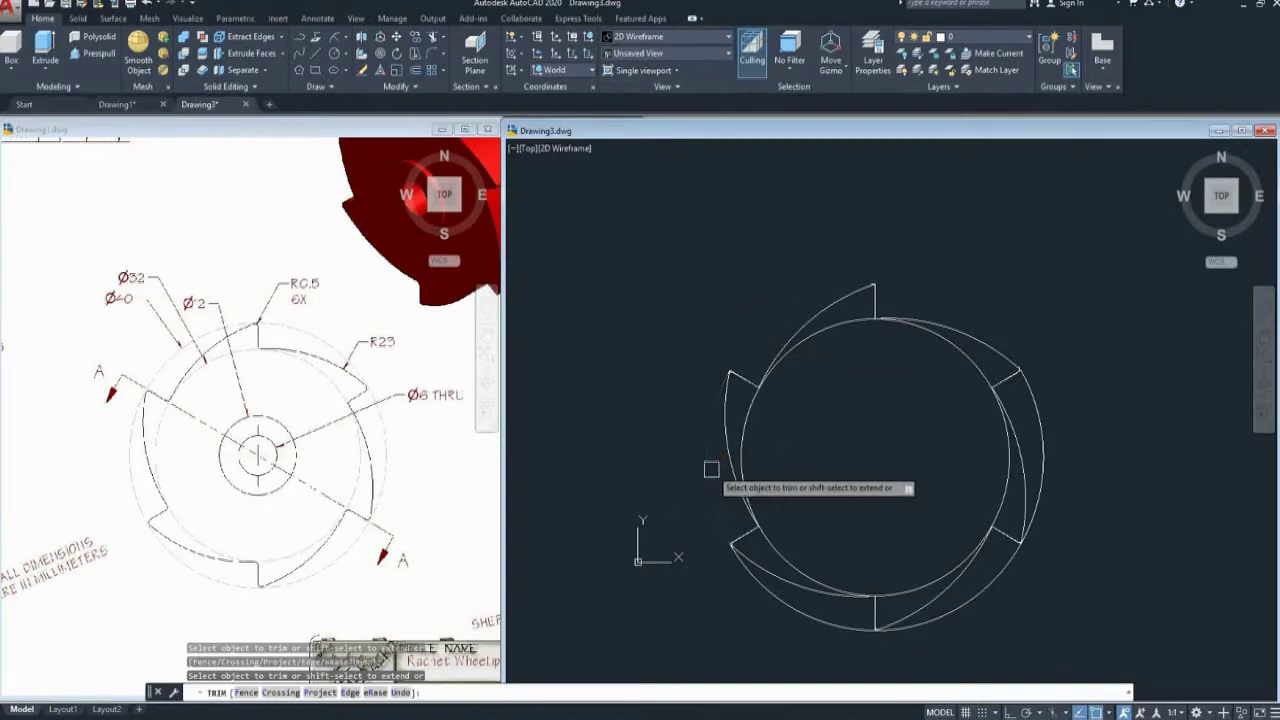
pyautogui.click(1041, 496)
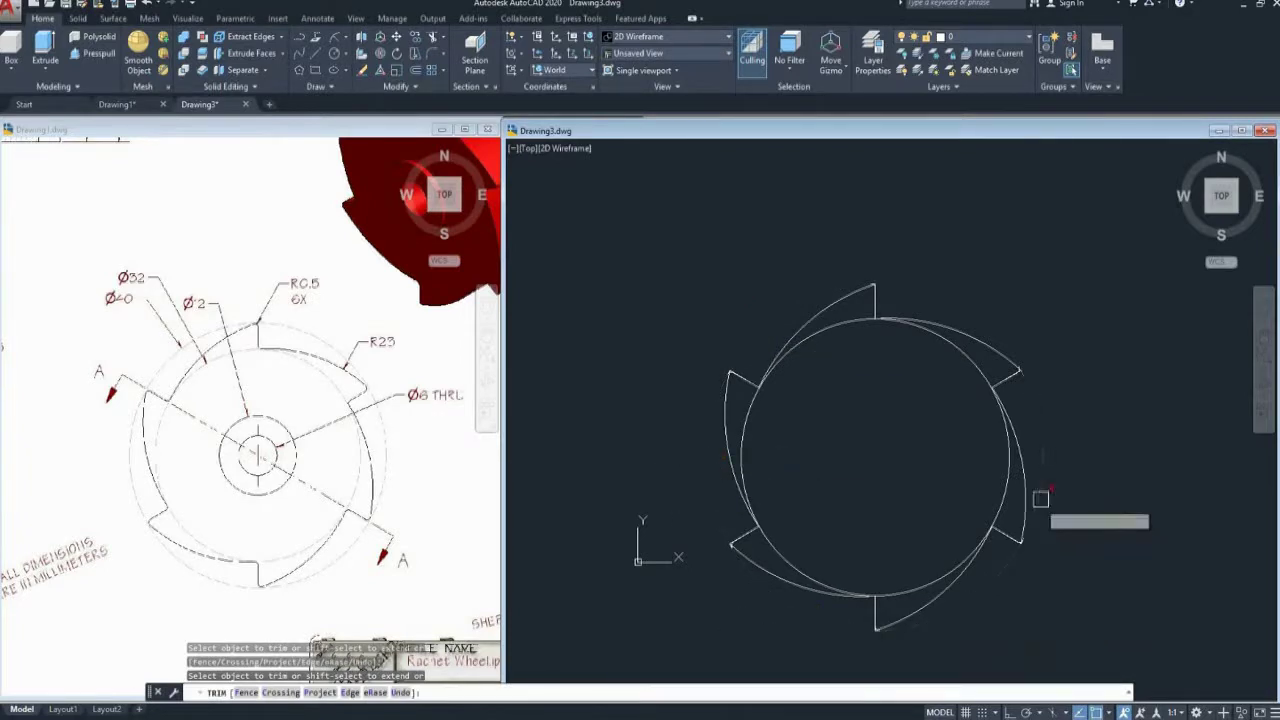
pyautogui.press('Escape')
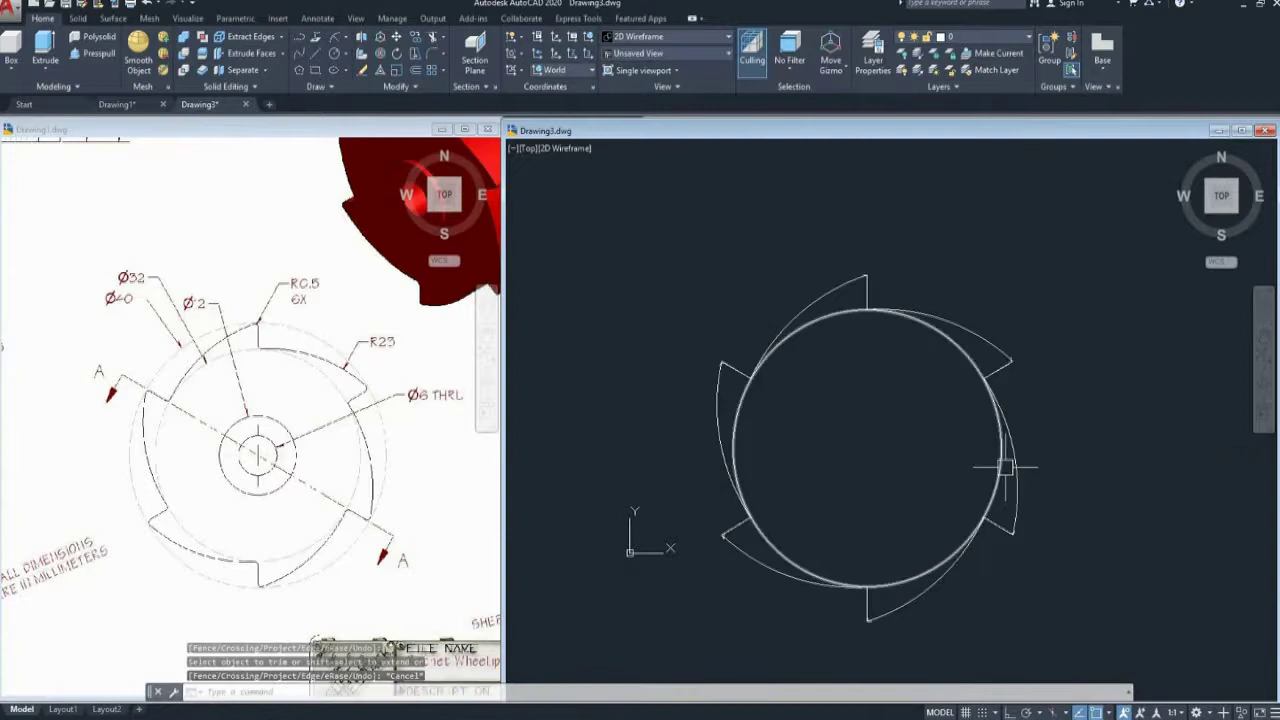
# Examine the fillets and line ends at the arrayed tooth tips up close
pyautogui.scroll(6, 1029, 366)
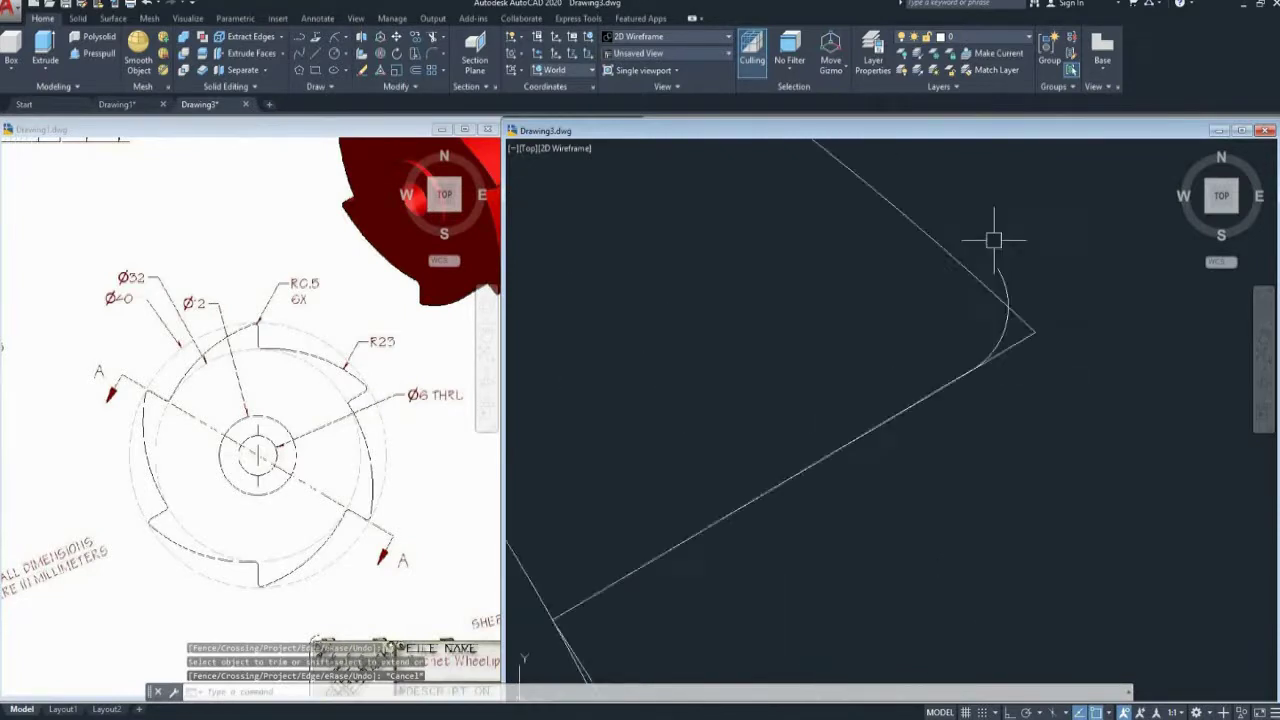
pyautogui.scroll(-4, 1014, 271)
pyautogui.scroll(-4, 1010, 309)
pyautogui.scroll(8, 925, 470)
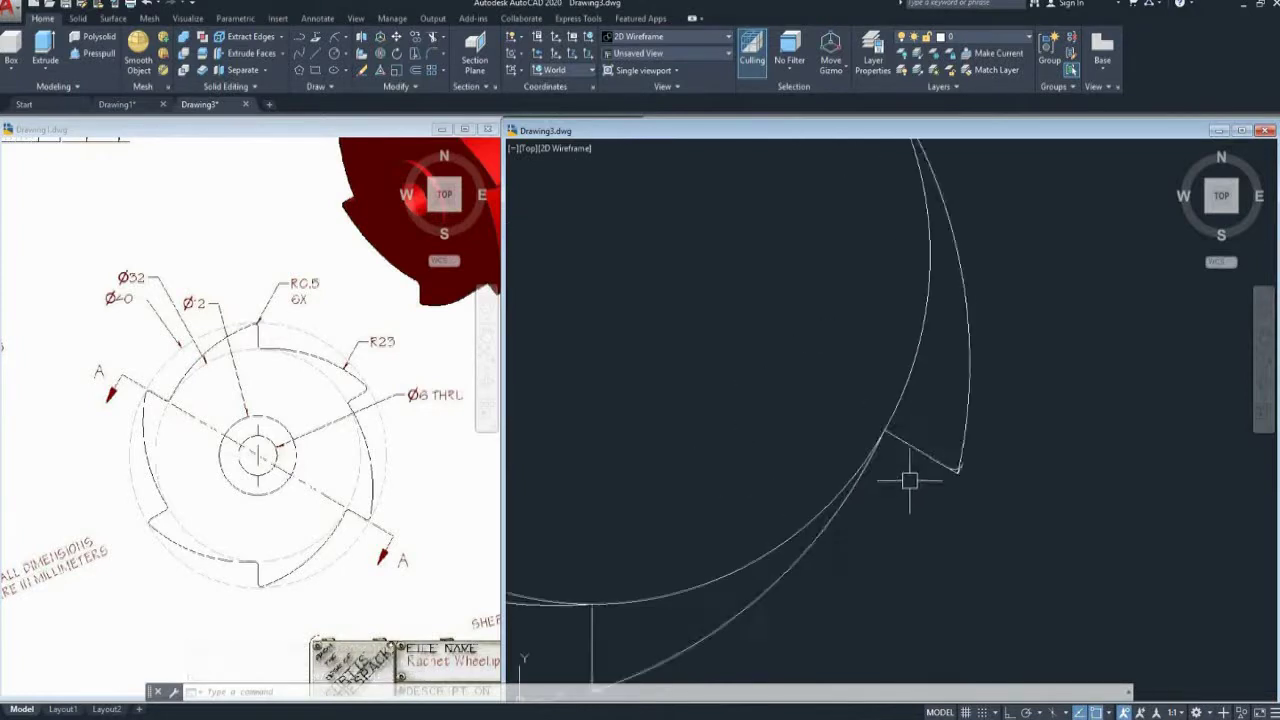
pyautogui.scroll(5, 956, 464)
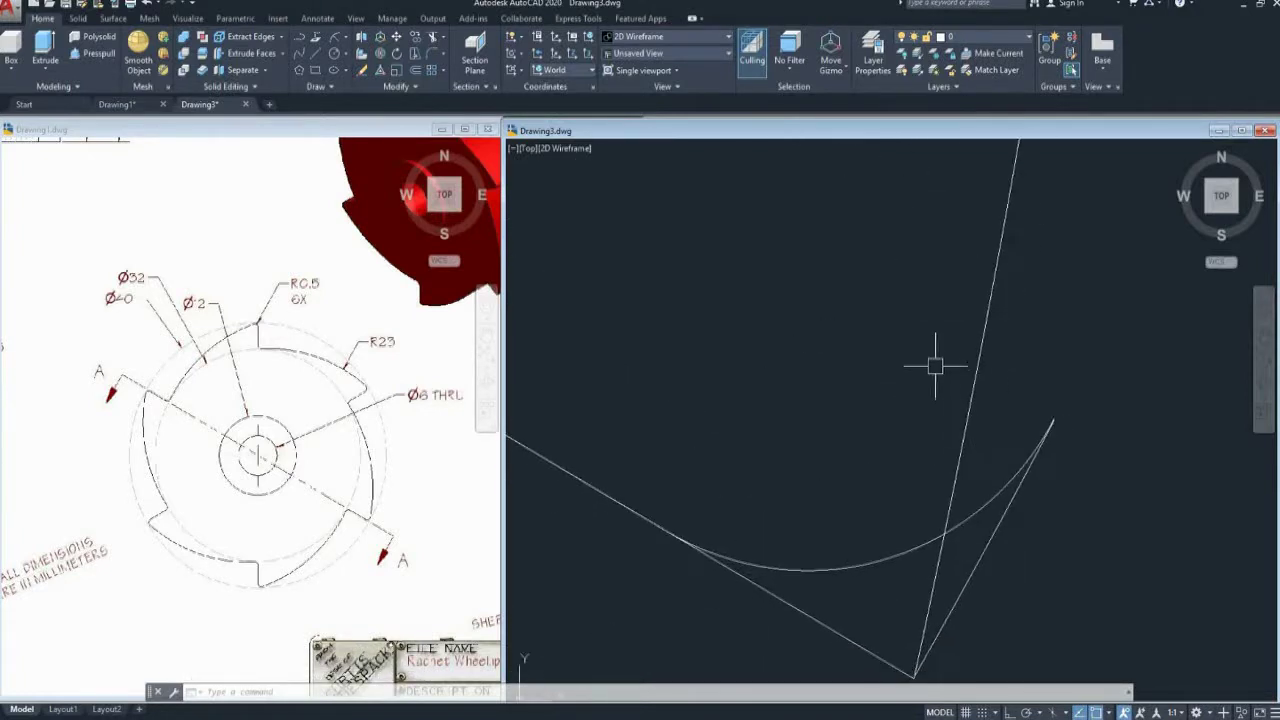
pyautogui.scroll(-8, 930, 357)
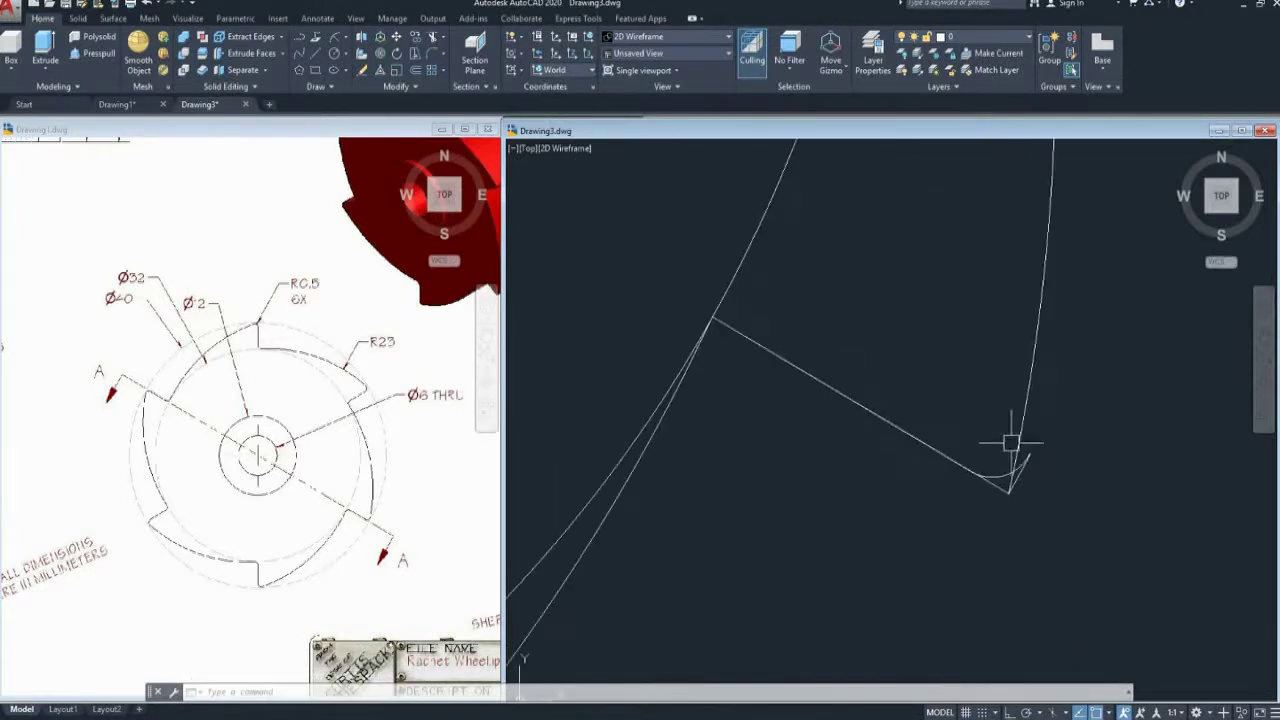
pyautogui.scroll(-4, 925, 404)
pyautogui.scroll(2, 914, 466)
pyautogui.scroll(5, 914, 466)
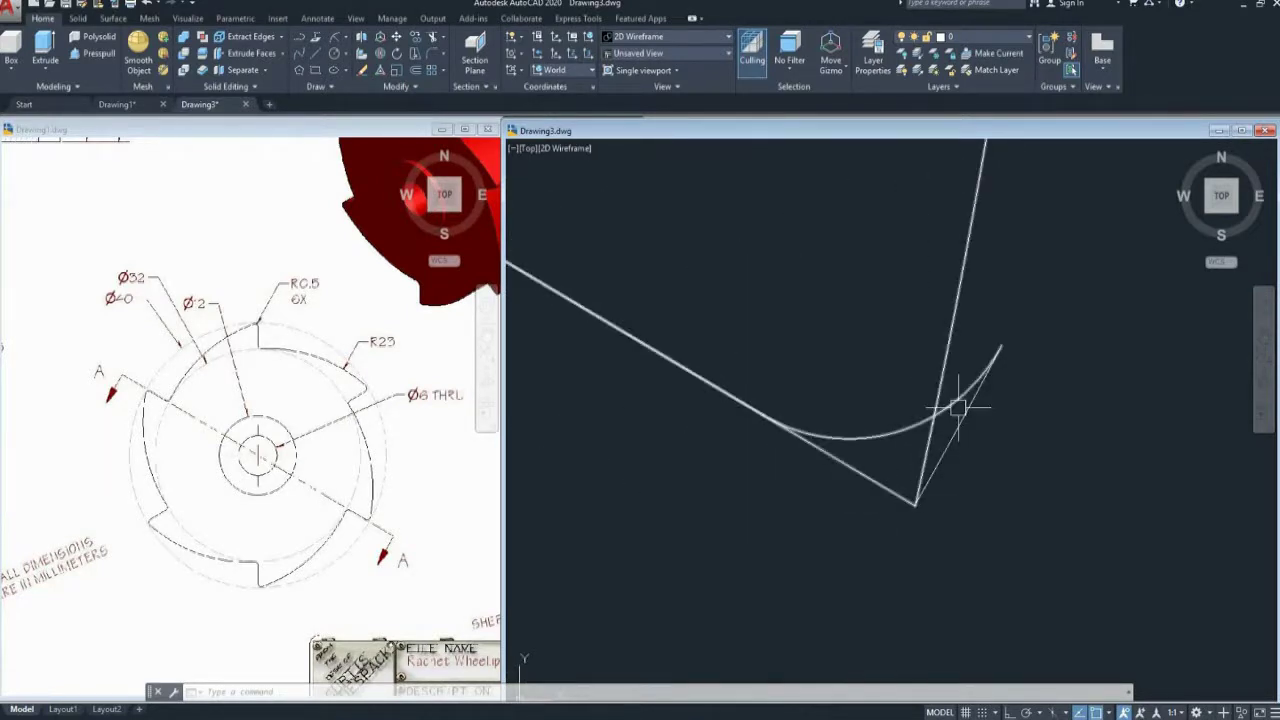
pyautogui.scroll(-4, 958, 407)
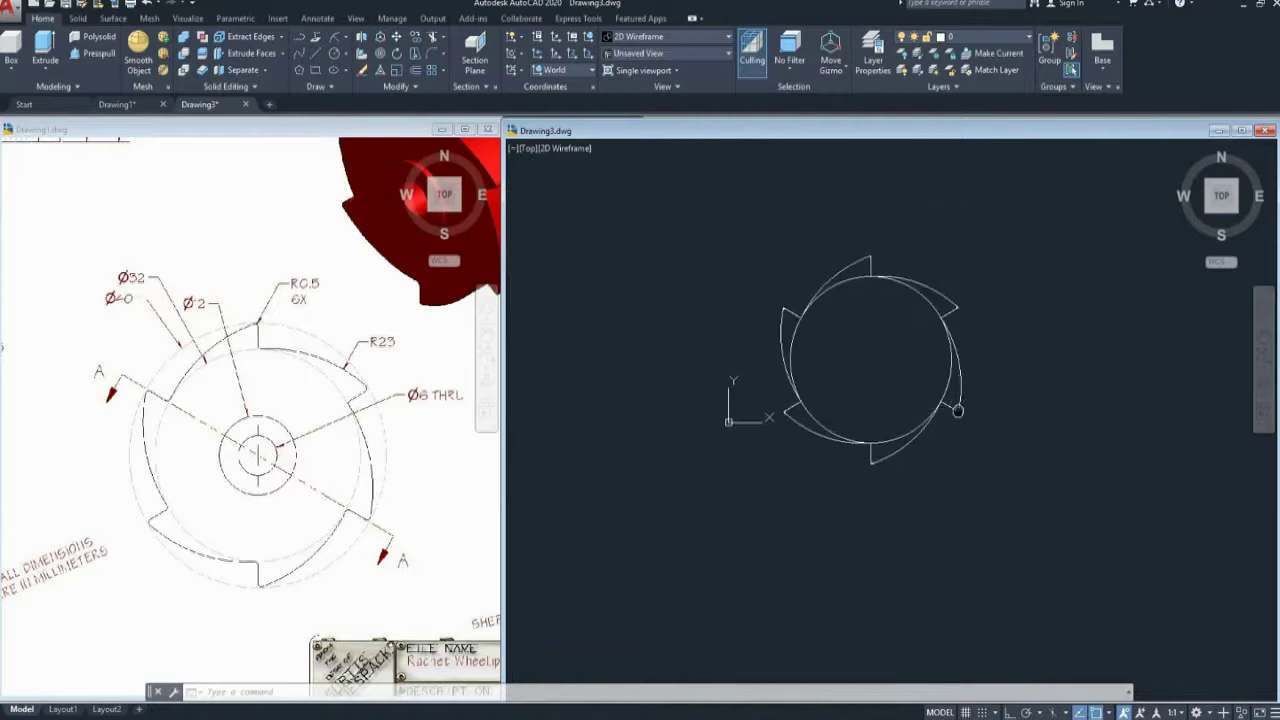
# Erase the entire arrayed ratchet profile together with its inner circle
pyautogui.click(994, 271)
pyautogui.click(727, 547)
pyautogui.press('Delete')
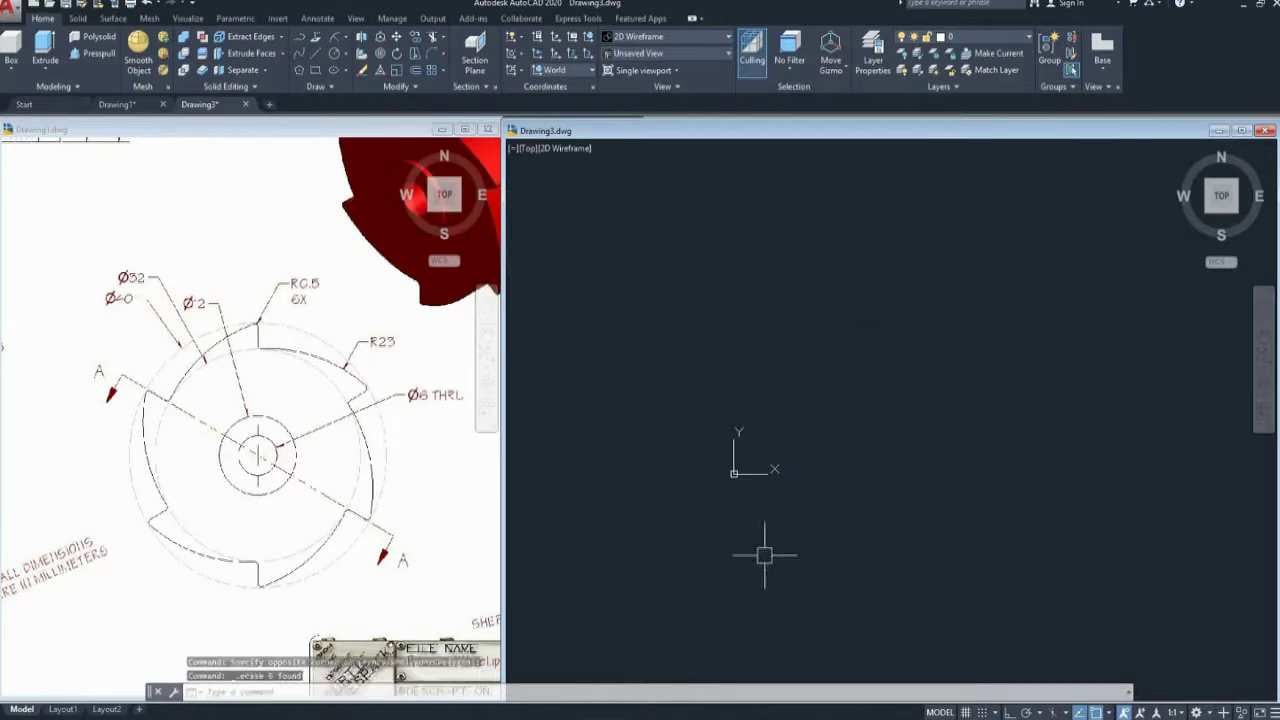
pyautogui.press('Escape')
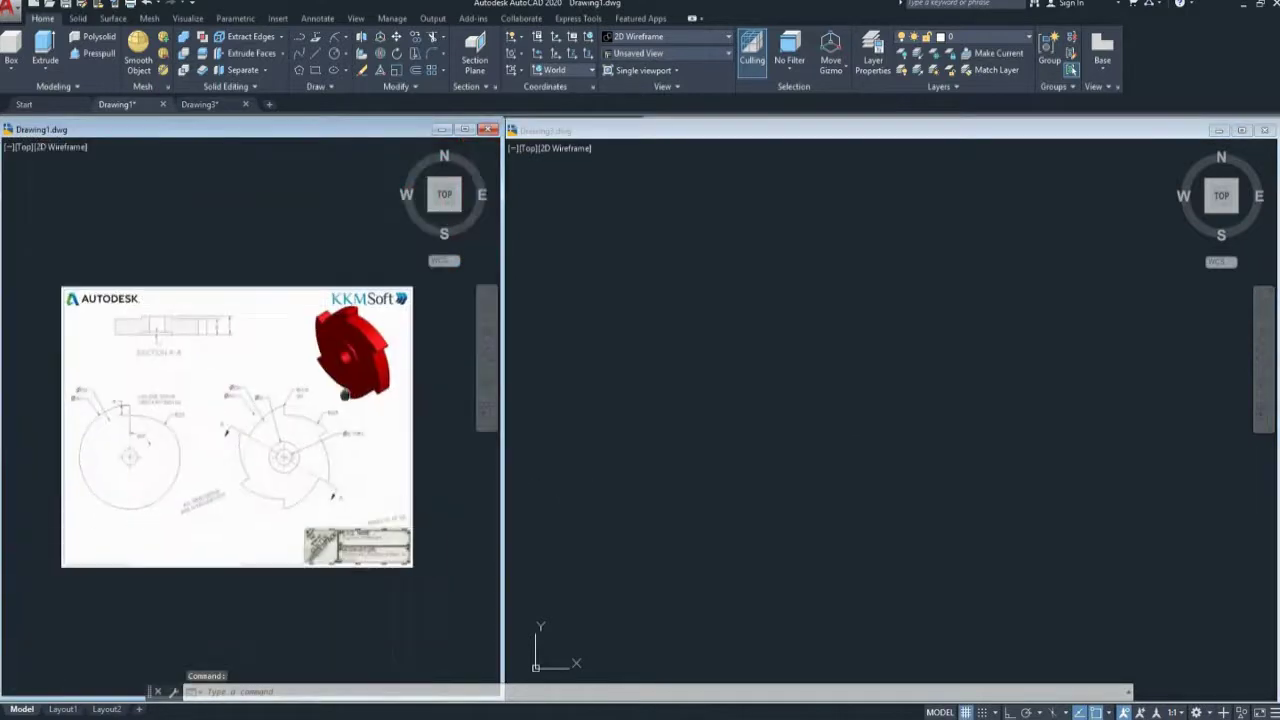
# Draw a 40 mm diameter circle in the emptied Drawing3 as the wheel's outer circle
pyautogui.click(333, 429)
pyautogui.click(814, 371)
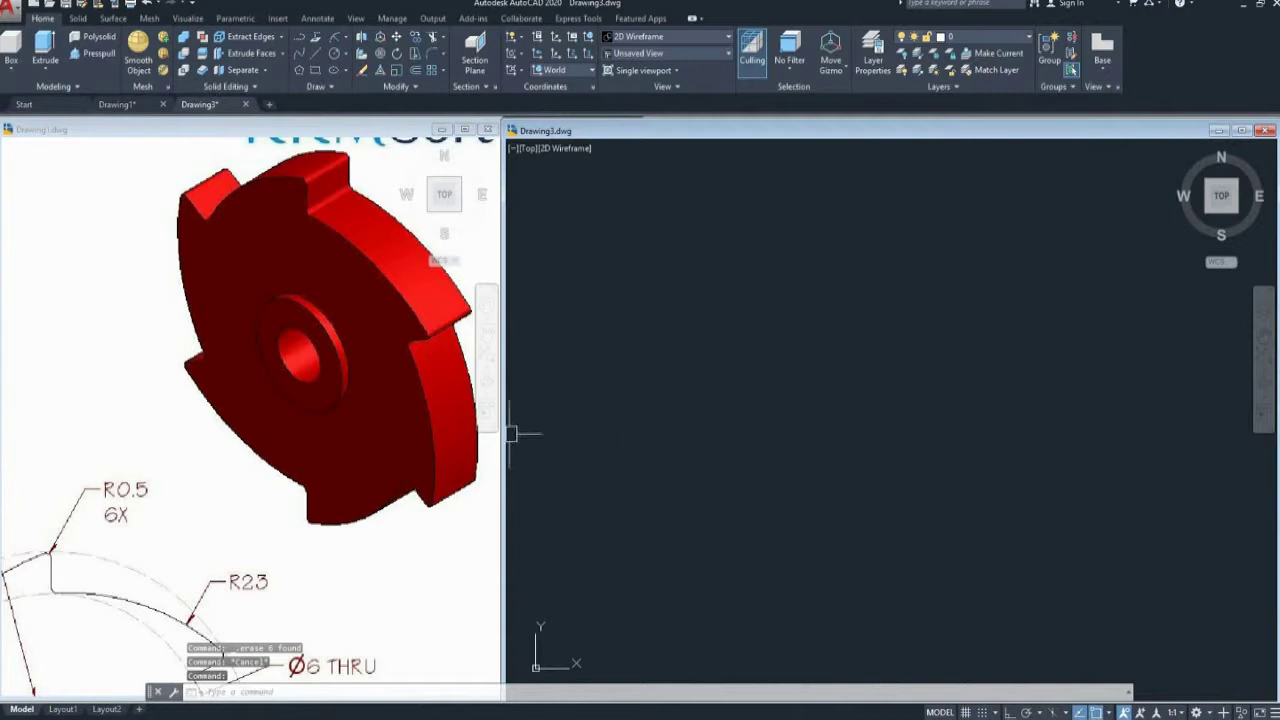
pyautogui.click(417, 414)
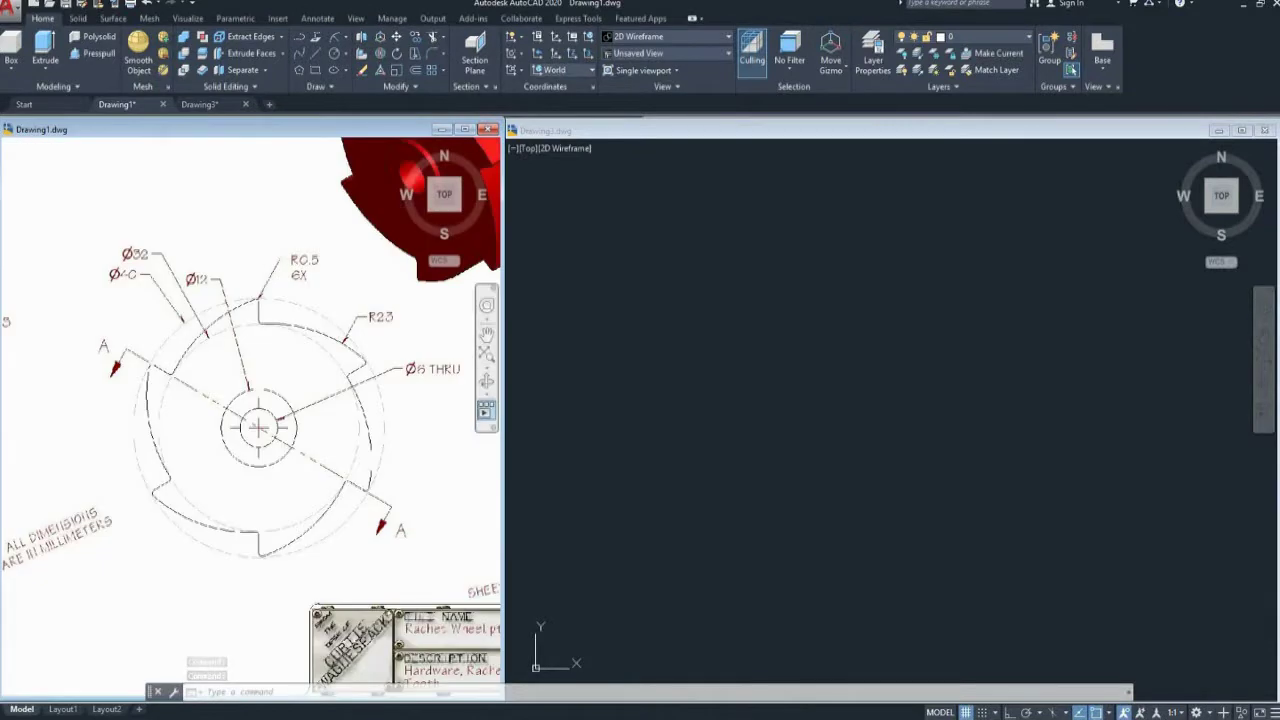
pyautogui.click(843, 408)
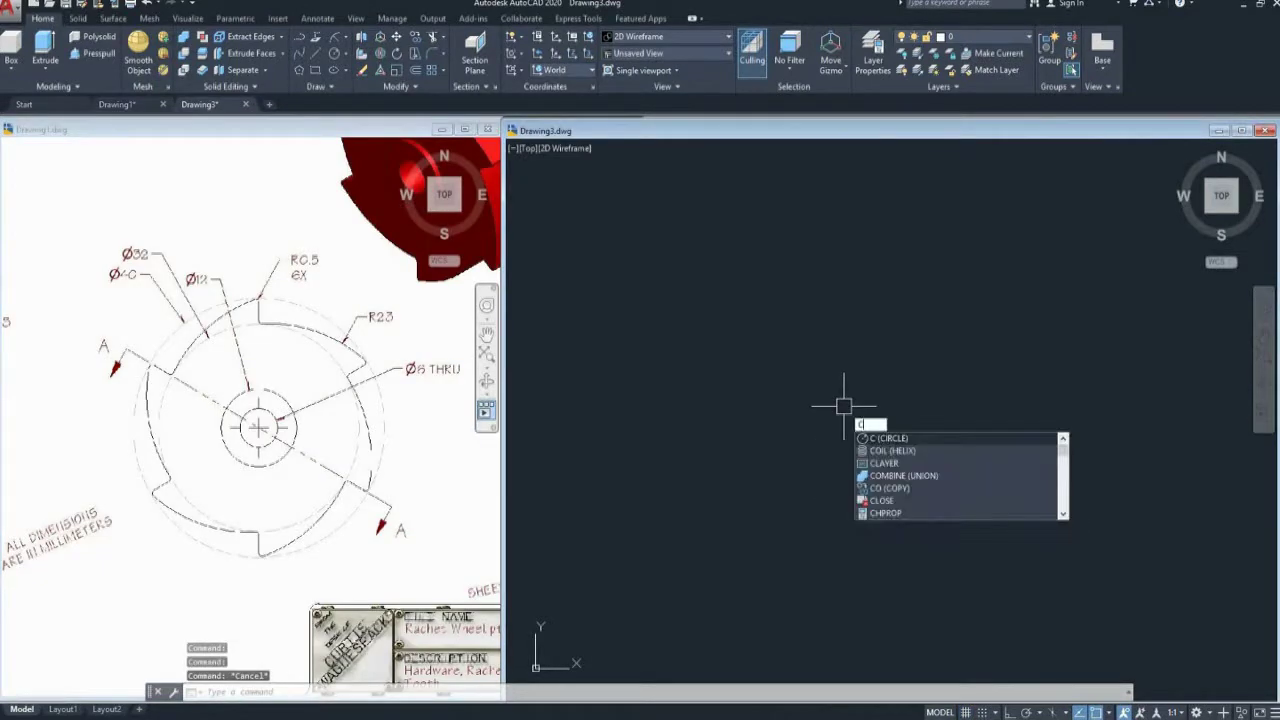
pyautogui.press('Return')
pyautogui.click(816, 451)
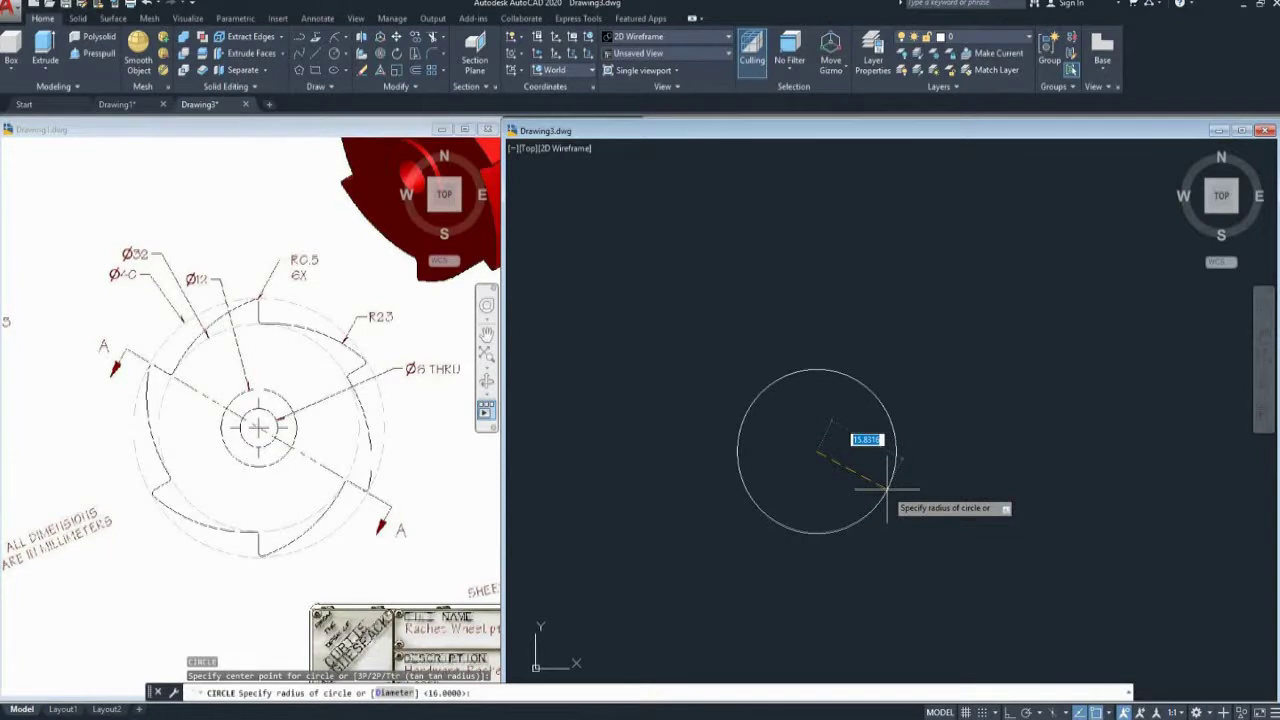
pyautogui.press('Return')
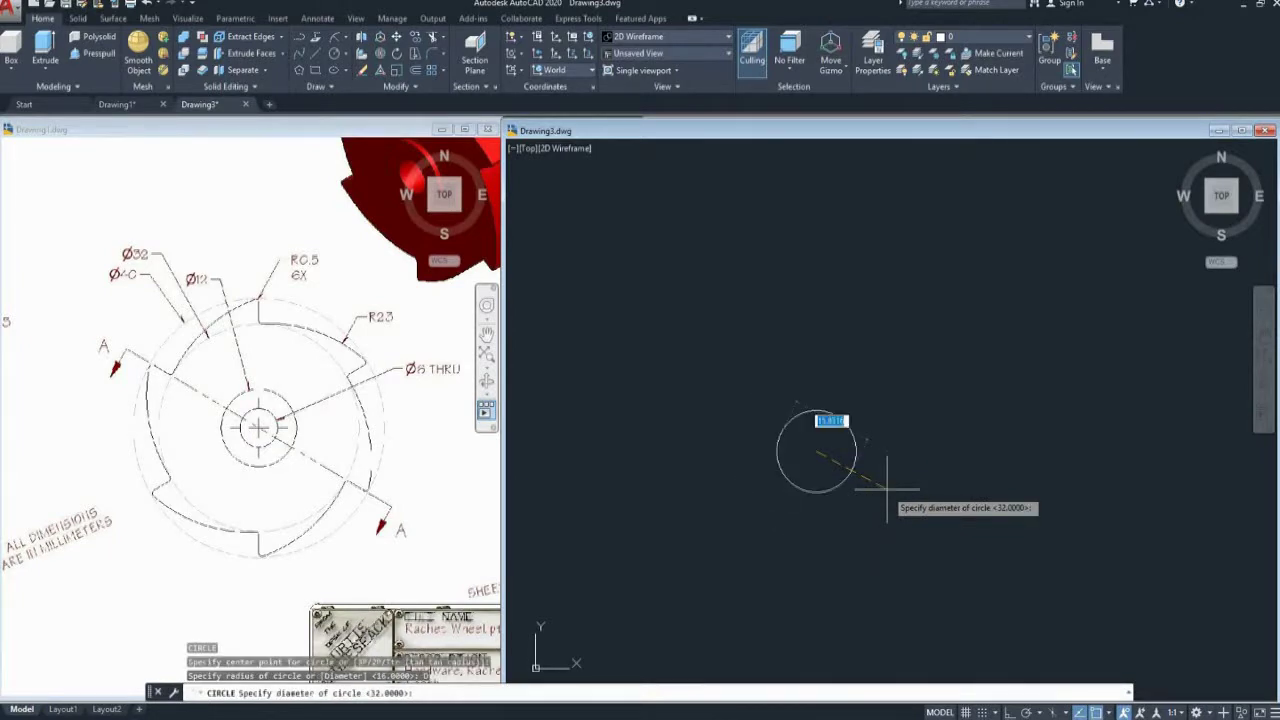
pyautogui.press('Return')
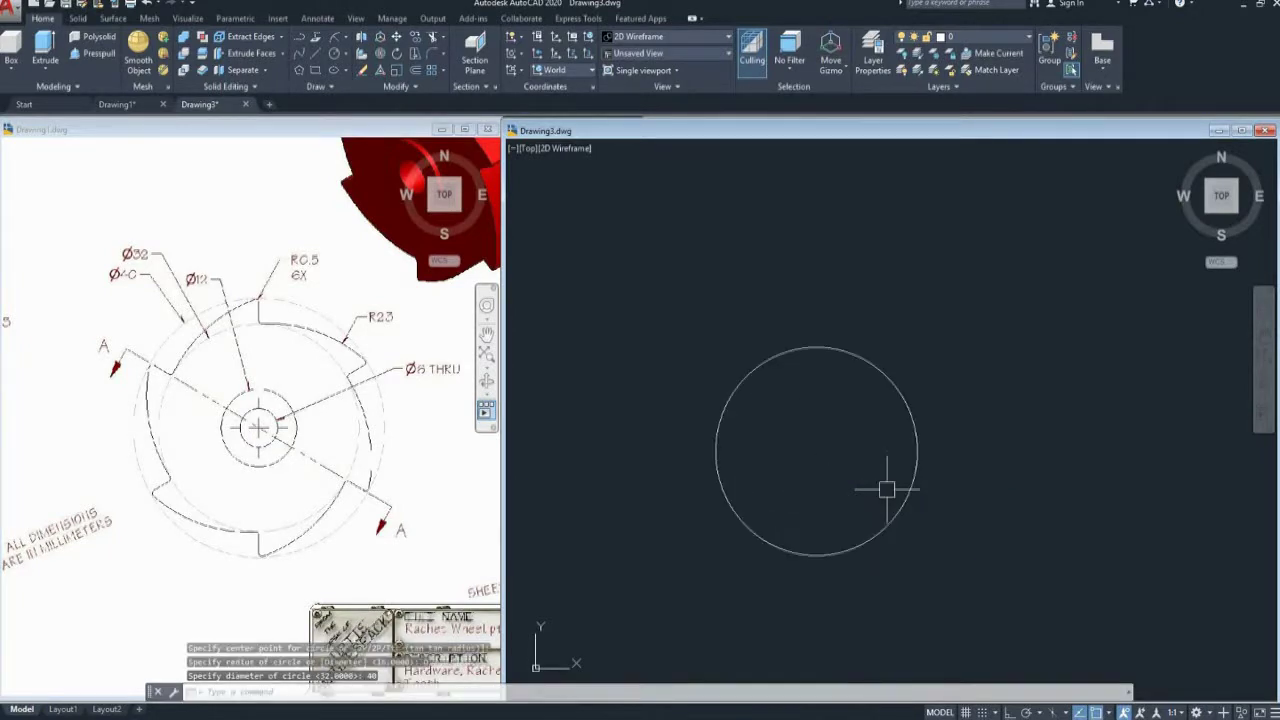
# Draw a 32 mm diameter circle concentric with the outer circle
pyautogui.write('c')
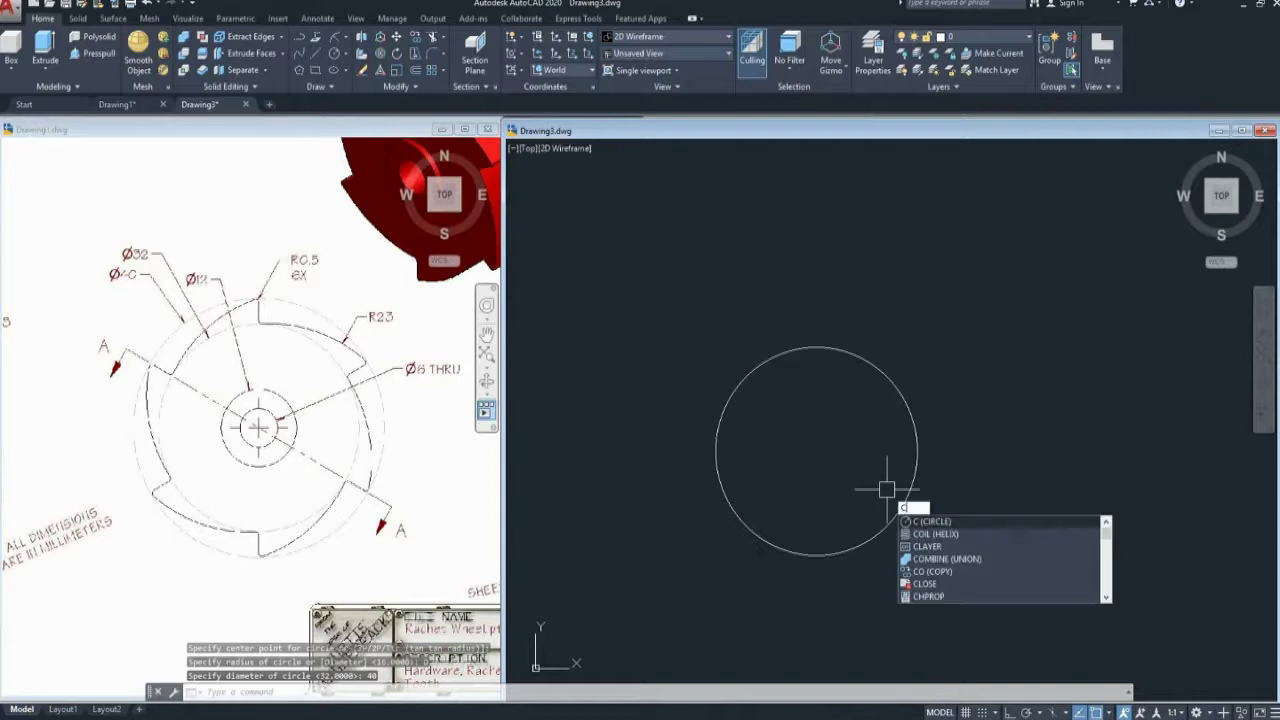
pyautogui.press('Return')
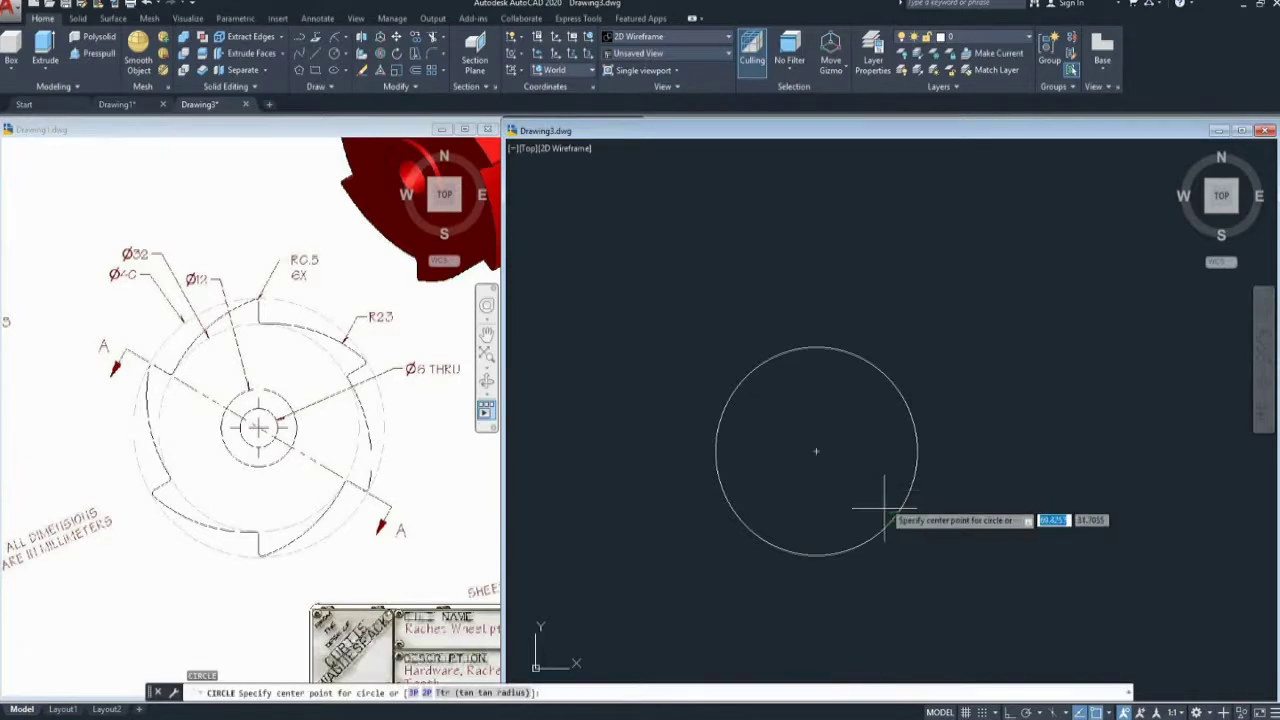
pyautogui.click(818, 453)
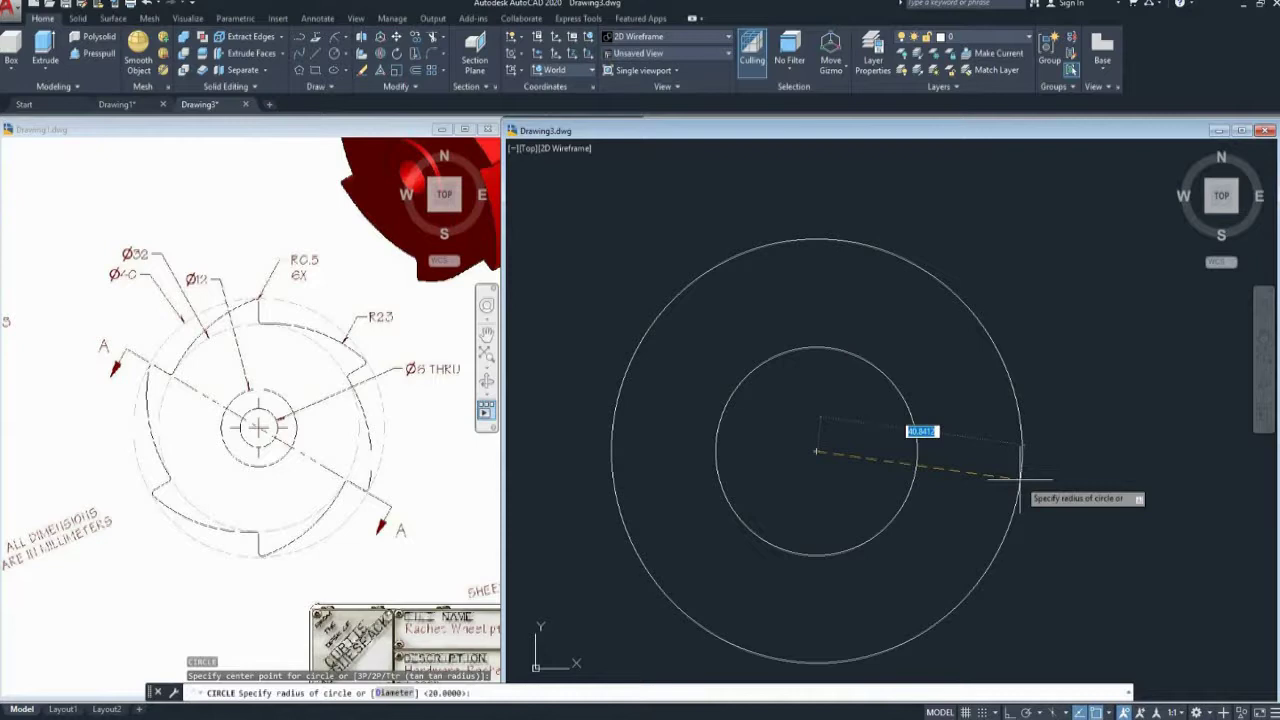
pyautogui.write('d')
pyautogui.press('Return')
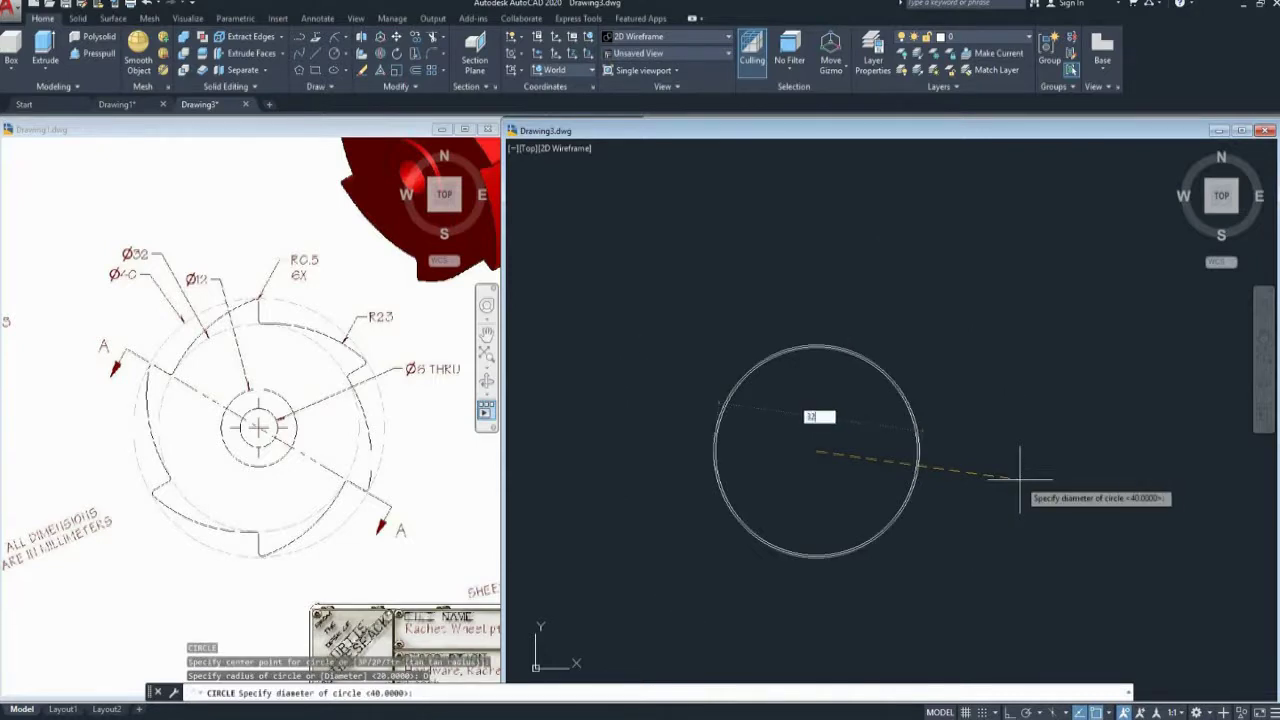
pyautogui.press('Return')
pyautogui.moveTo(914, 480); pyautogui.dragTo(931, 482, button='middle')
pyautogui.press('Escape')
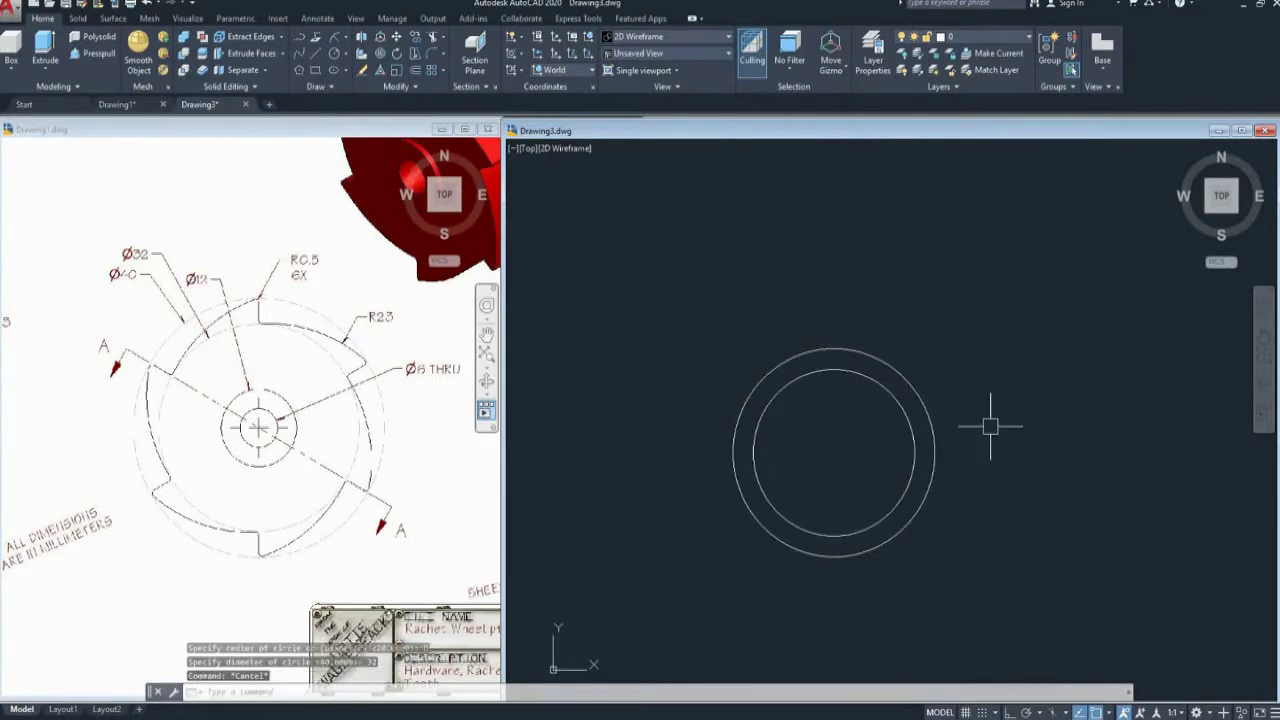
# Draw a vertical line from the circles' centre up to the top of the outer circle
pyautogui.press('Return')
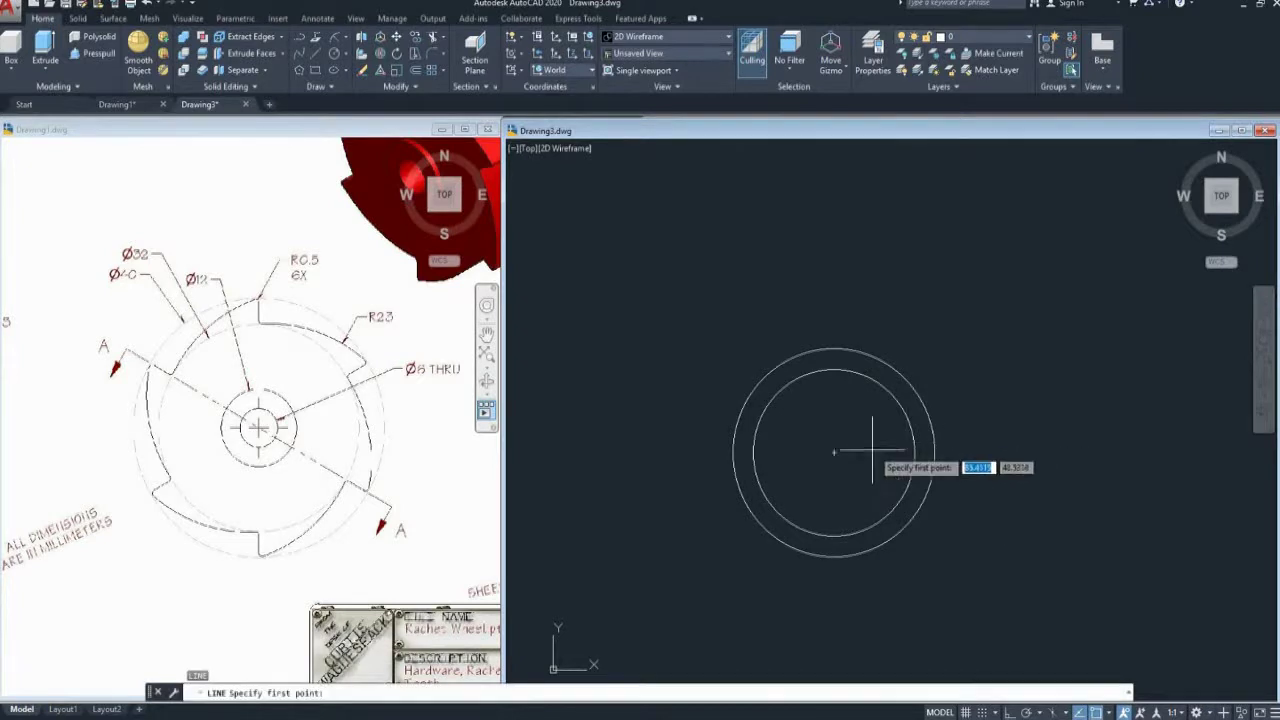
pyautogui.click(834, 455)
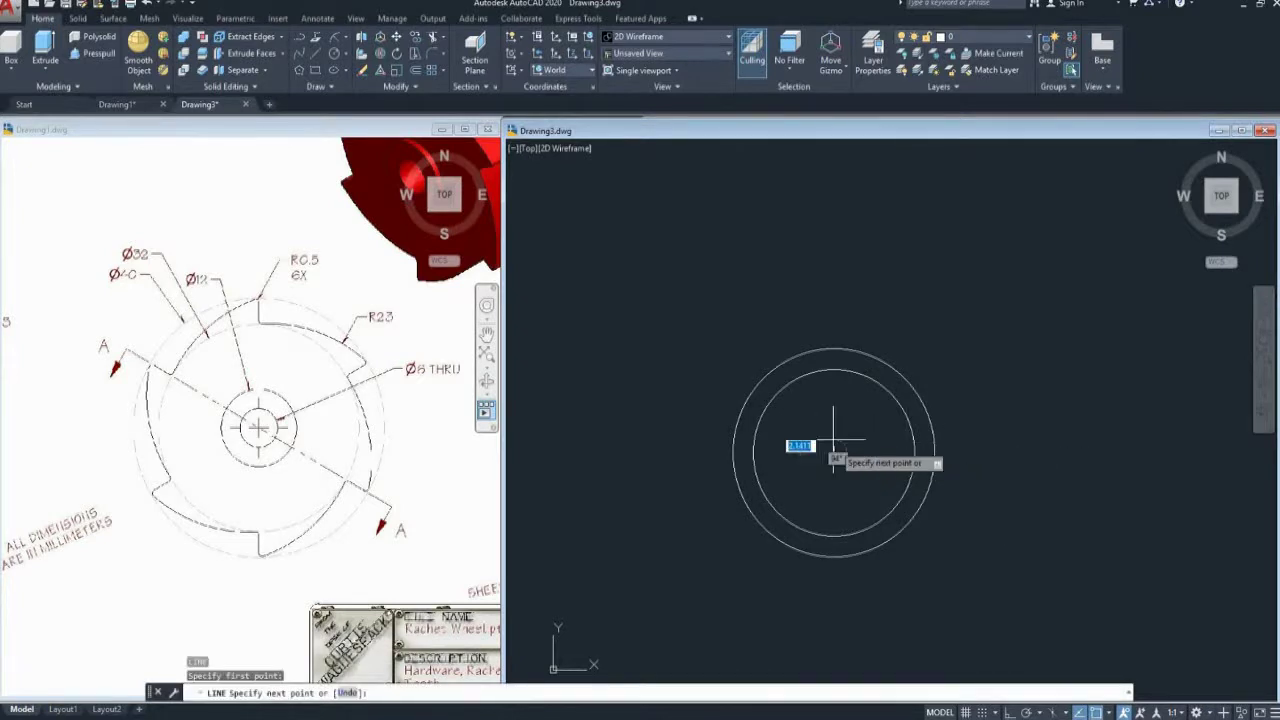
pyautogui.click(834, 349)
pyautogui.press('Return')
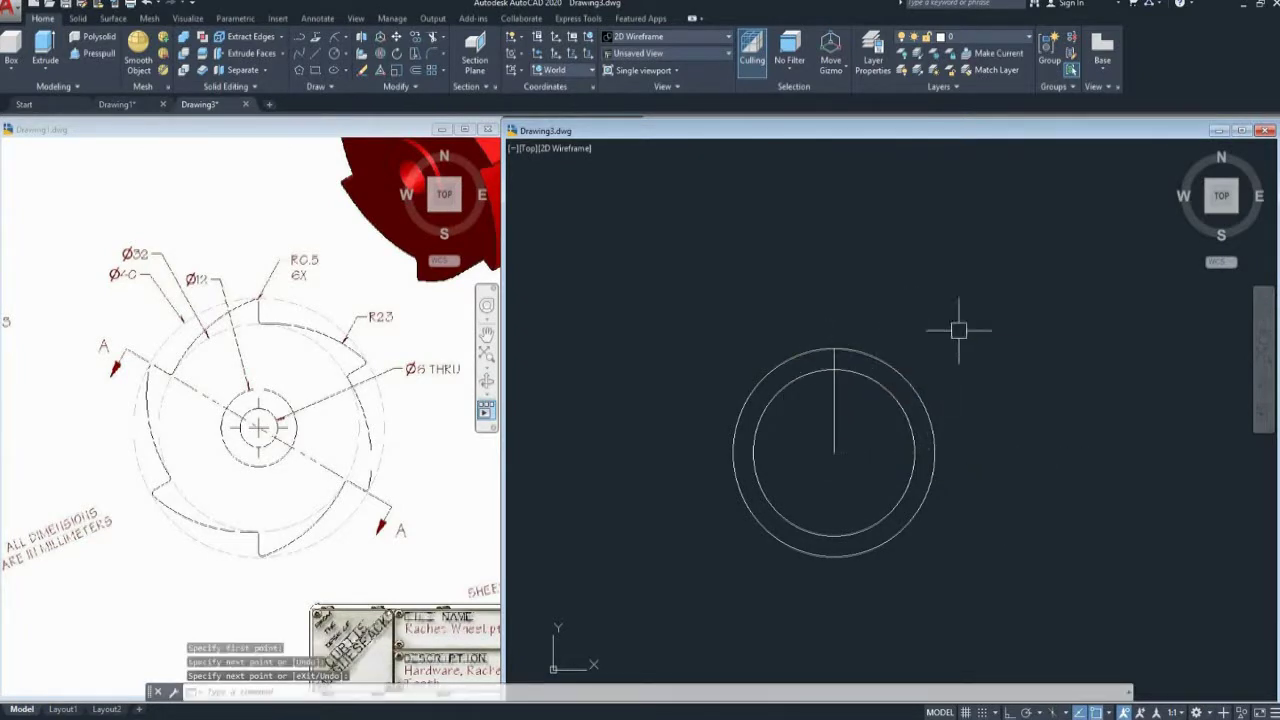
# Make a rotated copy of the vertical line at -60 degrees about the circles' centre
pyautogui.write('RO')
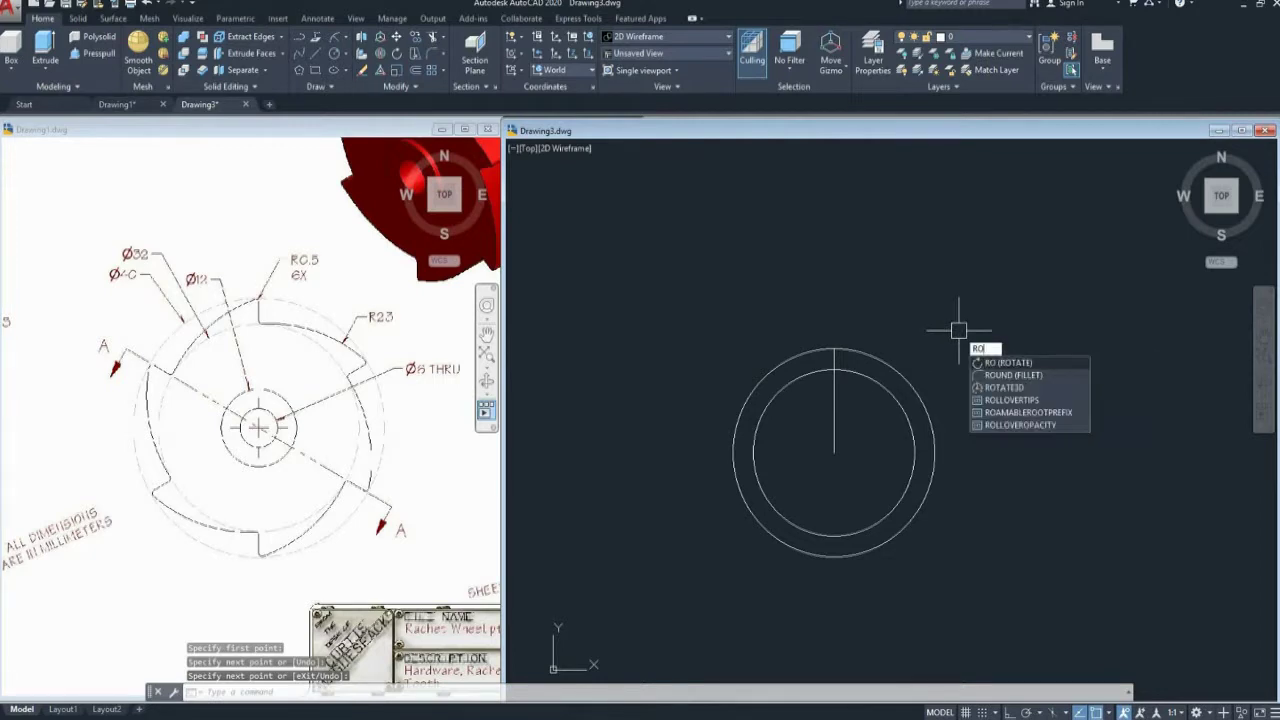
pyautogui.press('Return')
pyautogui.click(838, 427)
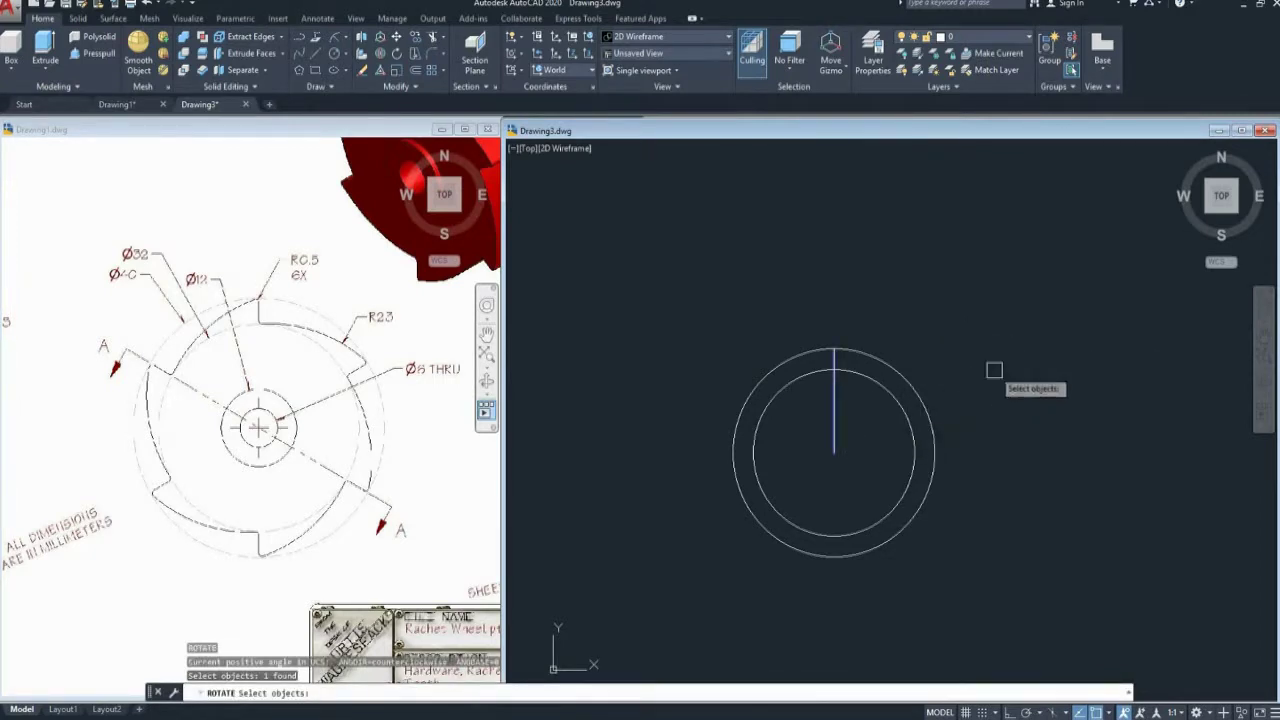
pyautogui.press('Return')
pyautogui.click(834, 452)
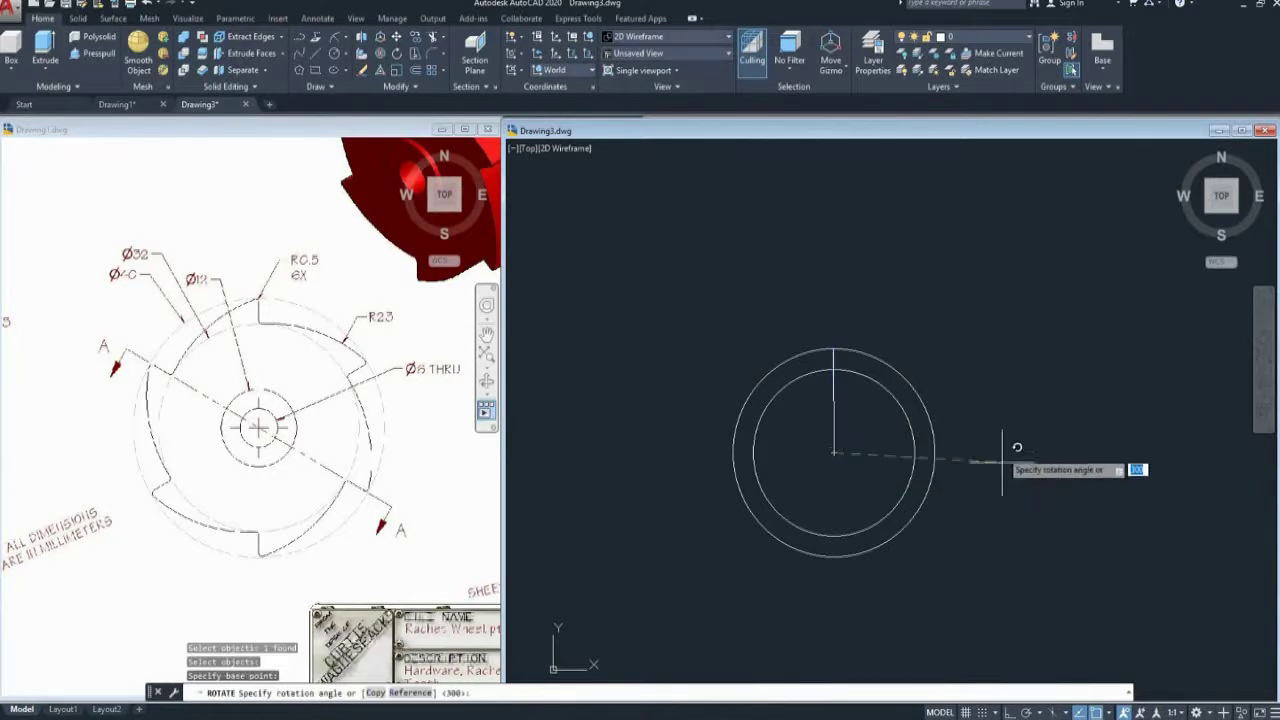
pyautogui.write('c')
pyautogui.press('Return')
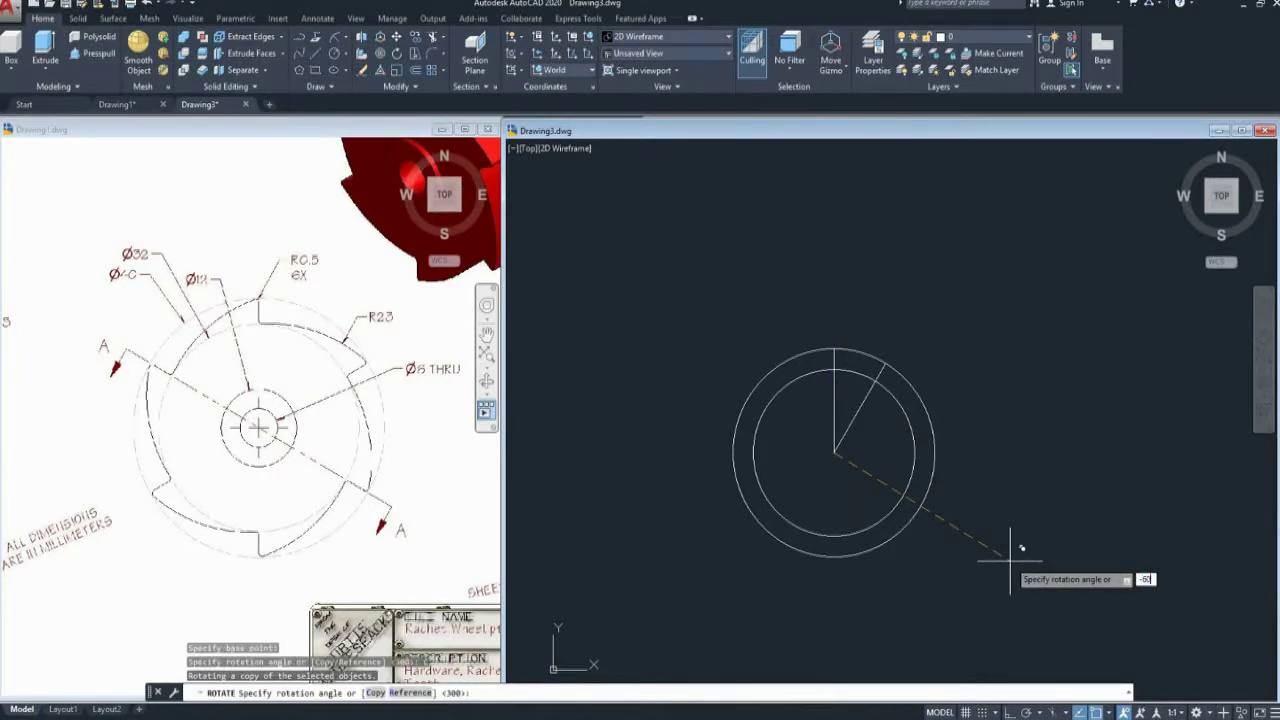
pyautogui.write('-60')
pyautogui.press('Return')
pyautogui.moveTo(914, 427); pyautogui.dragTo(928, 435, button='middle')
pyautogui.press('Escape')
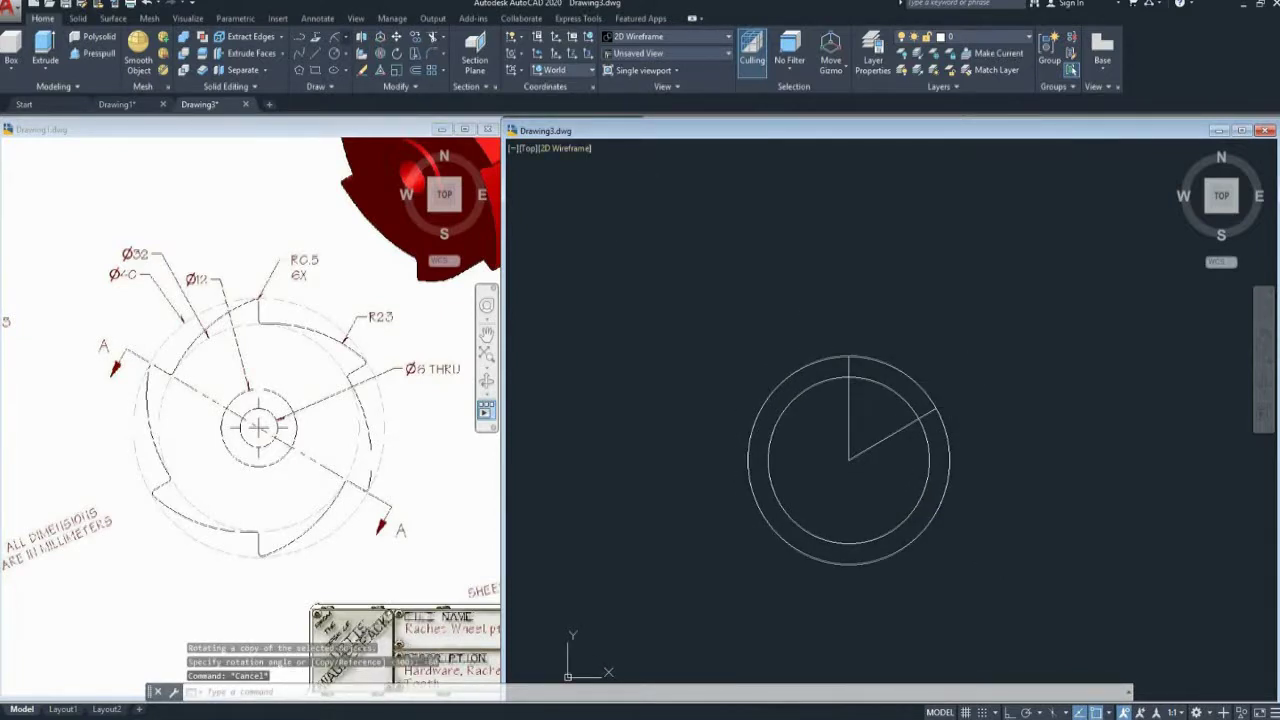
# Draw a Start, End, Radius arc of radius 23 from the angled line's outer end to where the vertical line crosses the inner circle
pyautogui.click(344, 37)
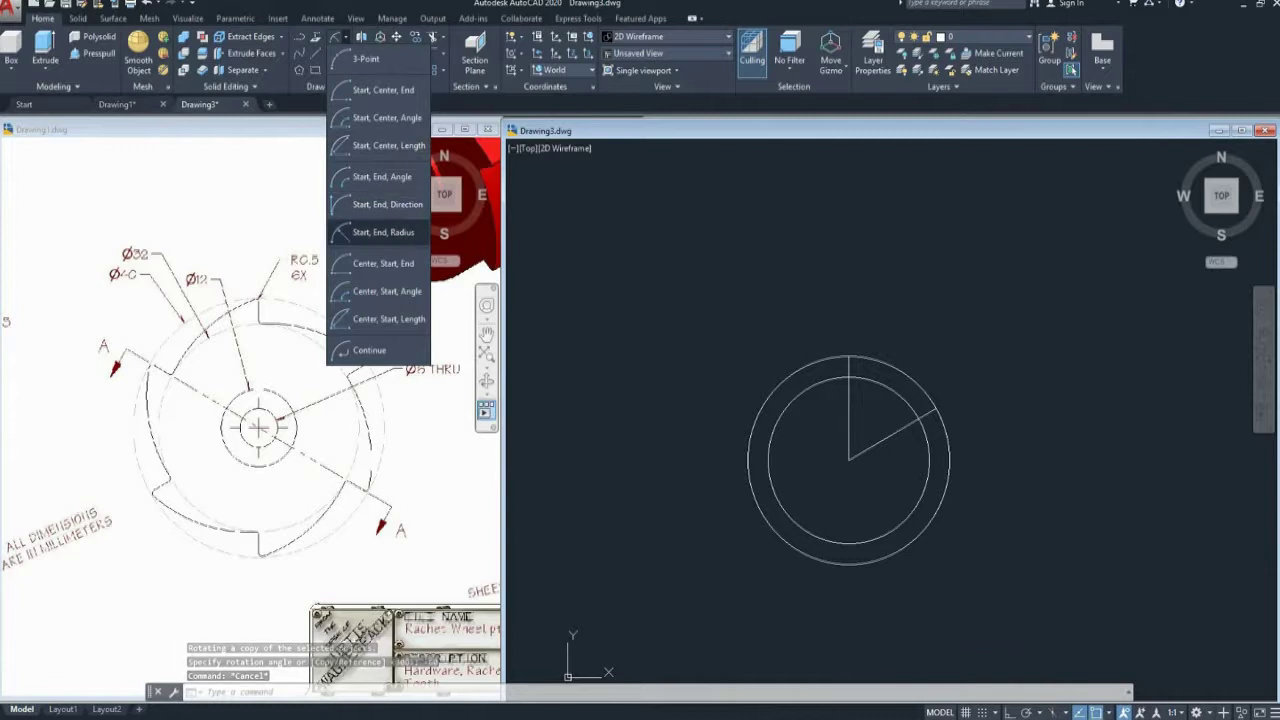
pyautogui.click(383, 232)
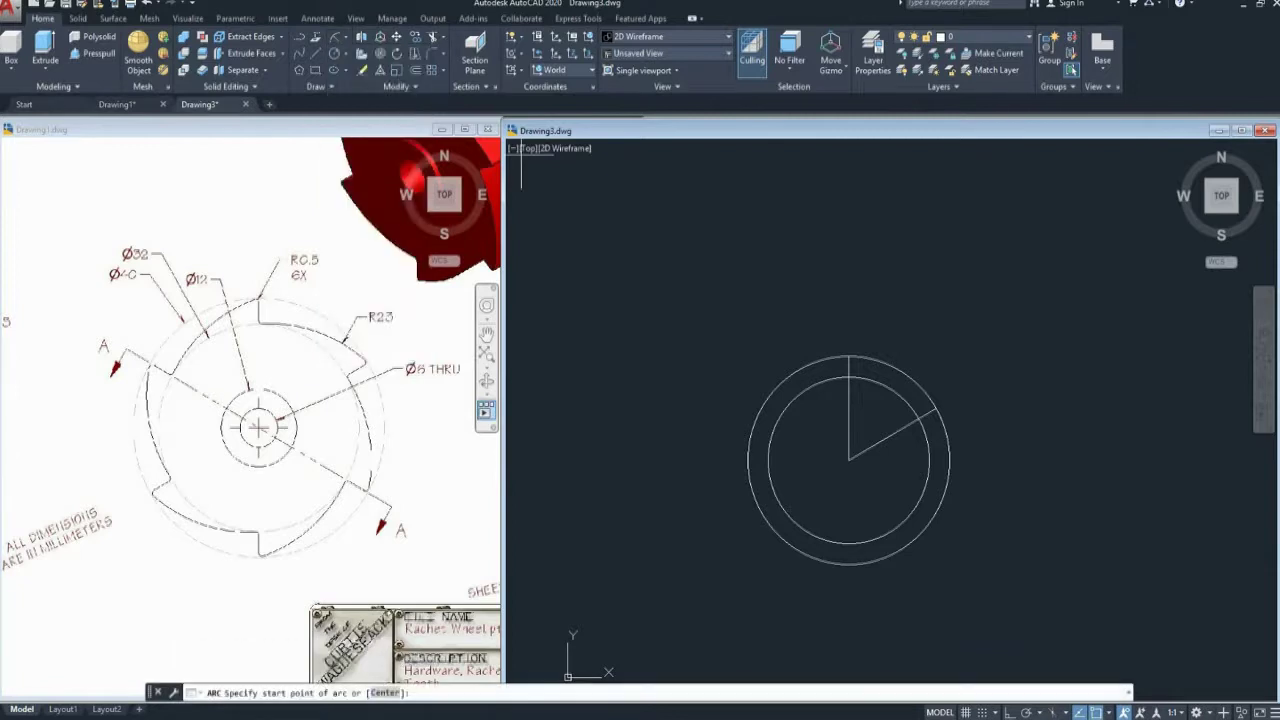
pyautogui.click(935, 406)
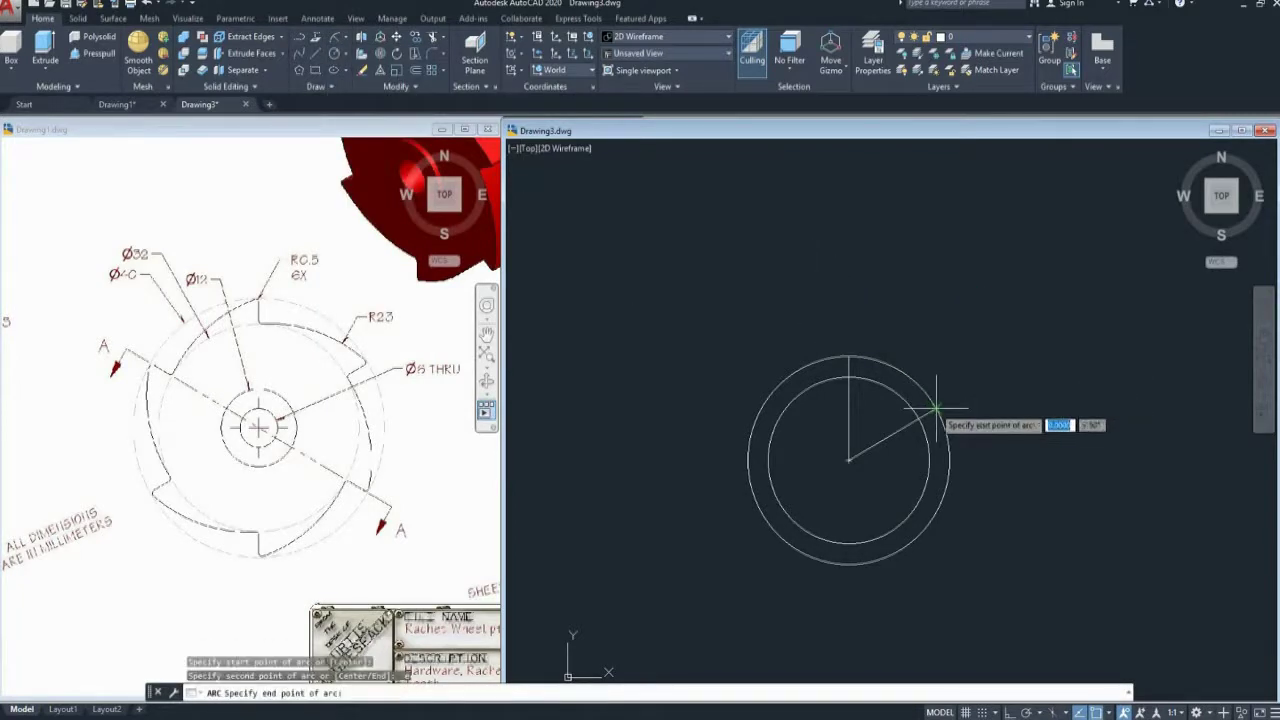
pyautogui.click(849, 378)
pyautogui.scroll(5, 851, 377)
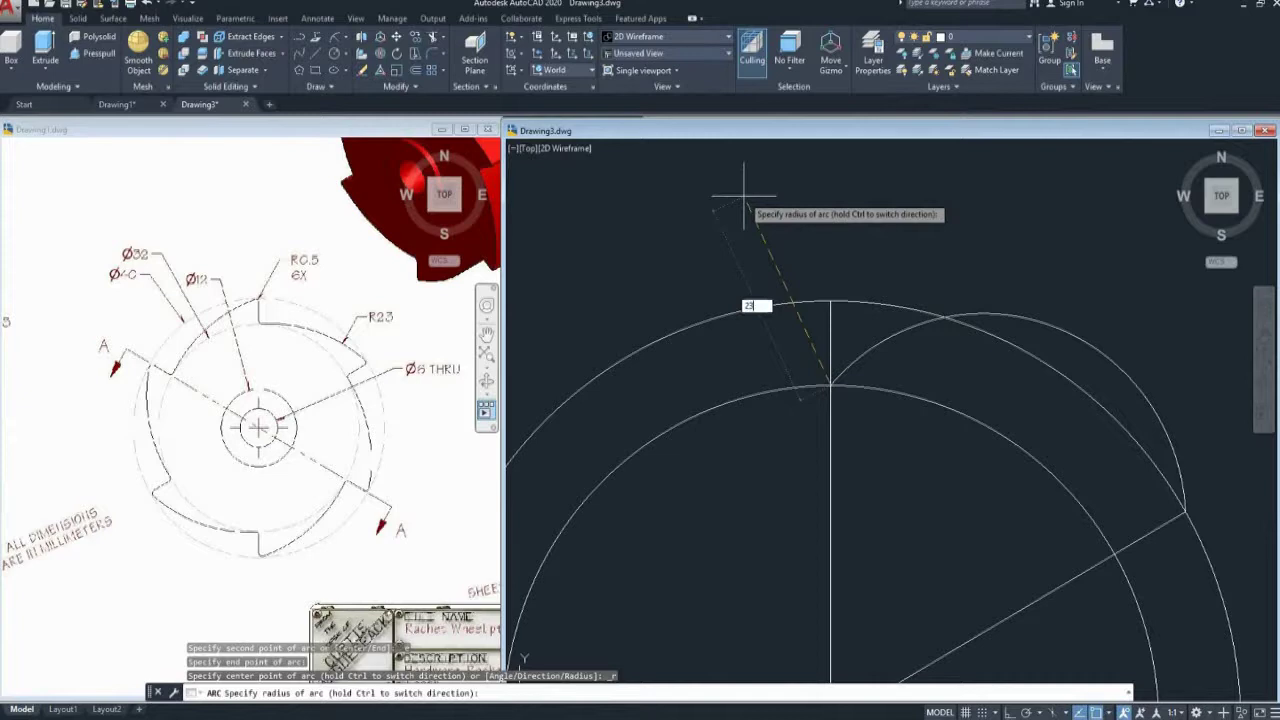
pyautogui.write('23')
pyautogui.press('Return')
pyautogui.scroll(-4, 943, 380)
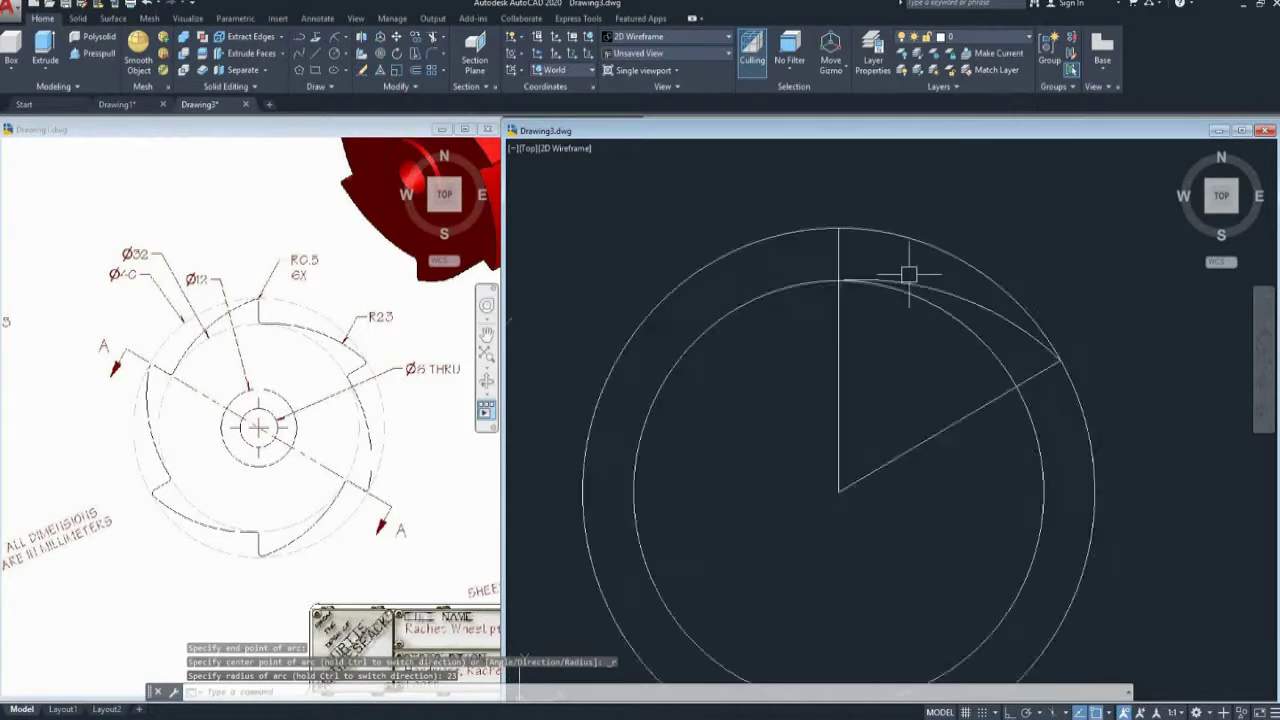
pyautogui.moveTo(862, 356)
pyautogui.mouseDown(button='middle')
pyautogui.moveTo(906, 367)
pyautogui.moveTo(884, 370)
pyautogui.mouseUp(button='middle')
pyautogui.press('Escape')
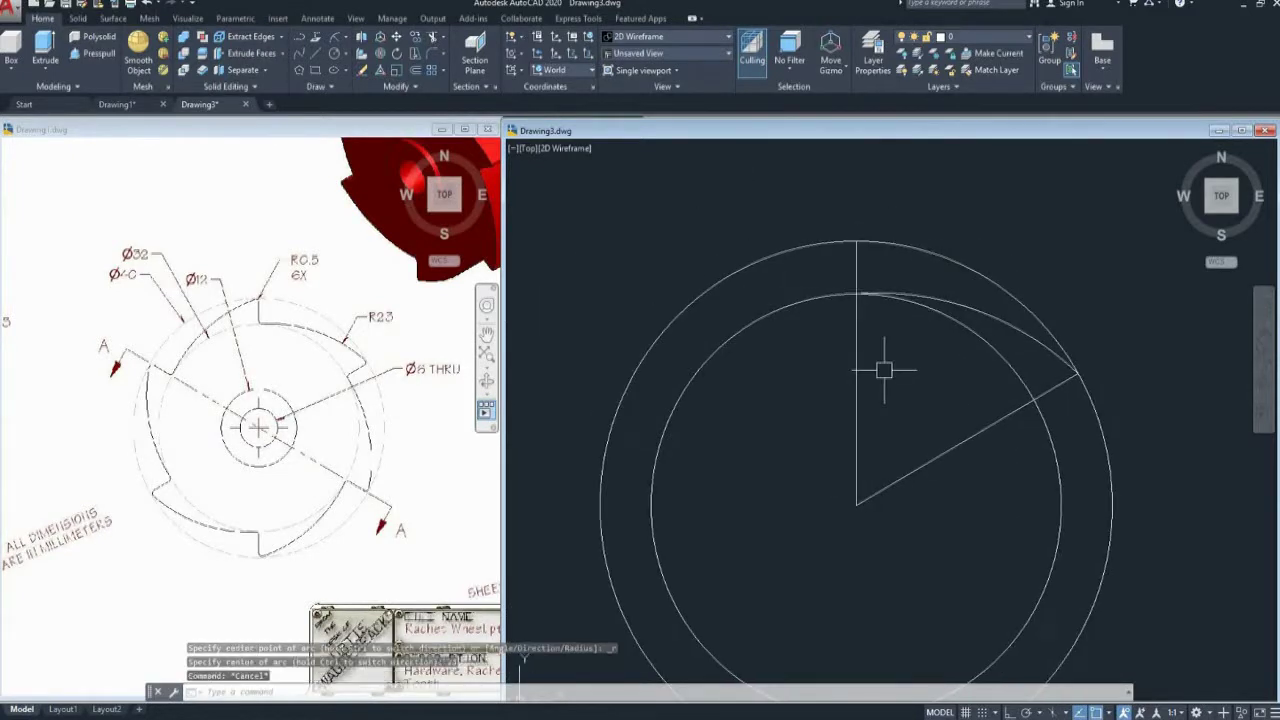
# Trim away both line portions inside the inner circle and the outer circle section between the two lines
pyautogui.write('tr')
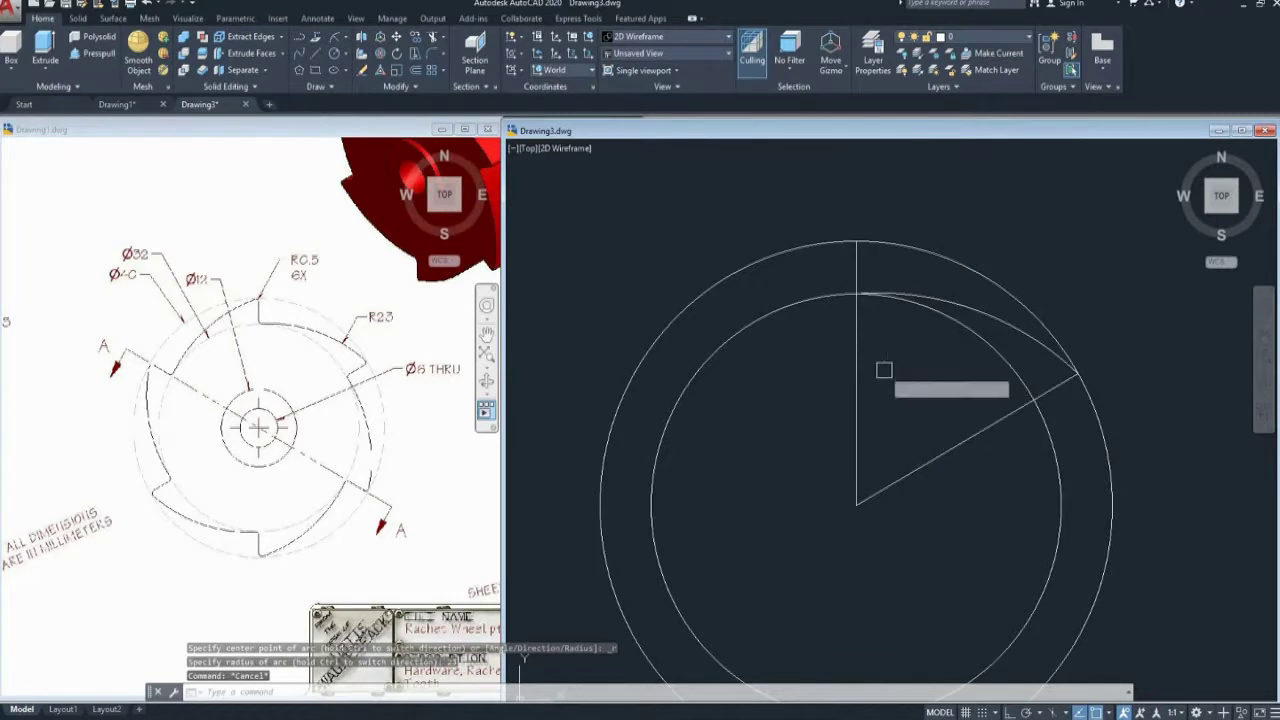
pyautogui.press('Return')
pyautogui.click(856, 372)
pyautogui.click(930, 462)
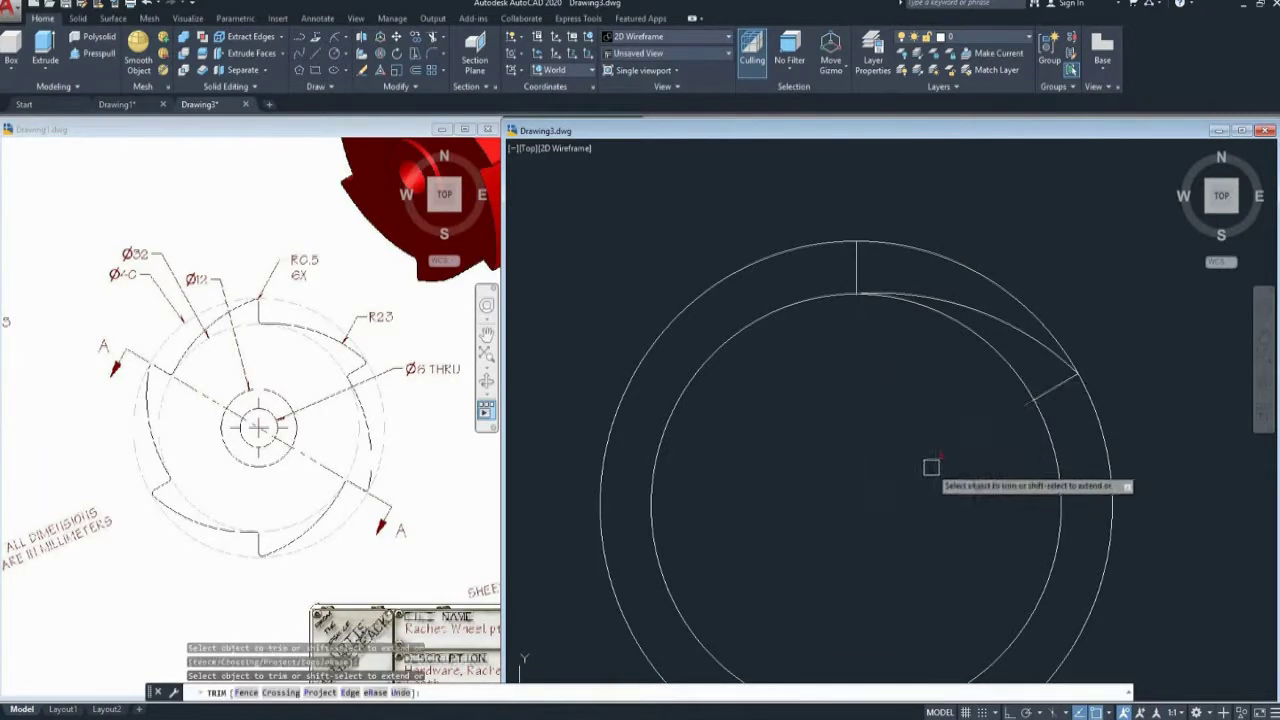
pyautogui.click(998, 290)
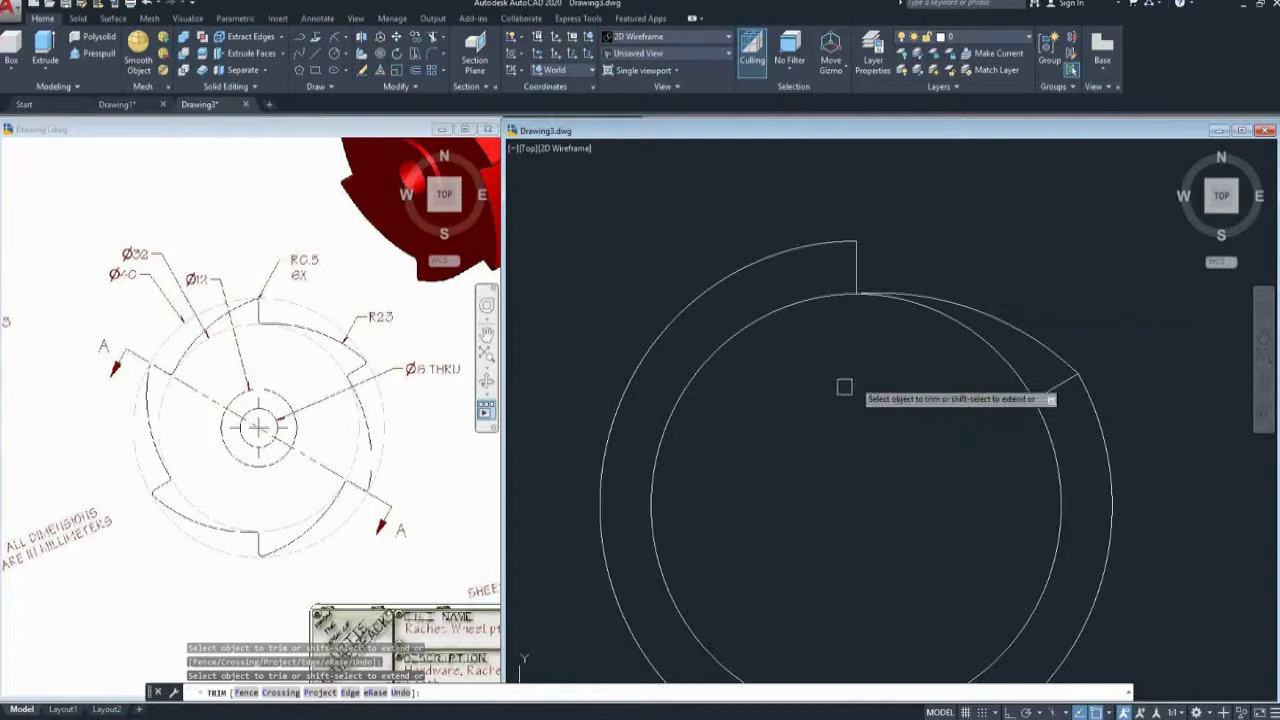
pyautogui.press('Escape')
pyautogui.scroll(-4, 850, 385)
pyautogui.scroll(4, 857, 382)
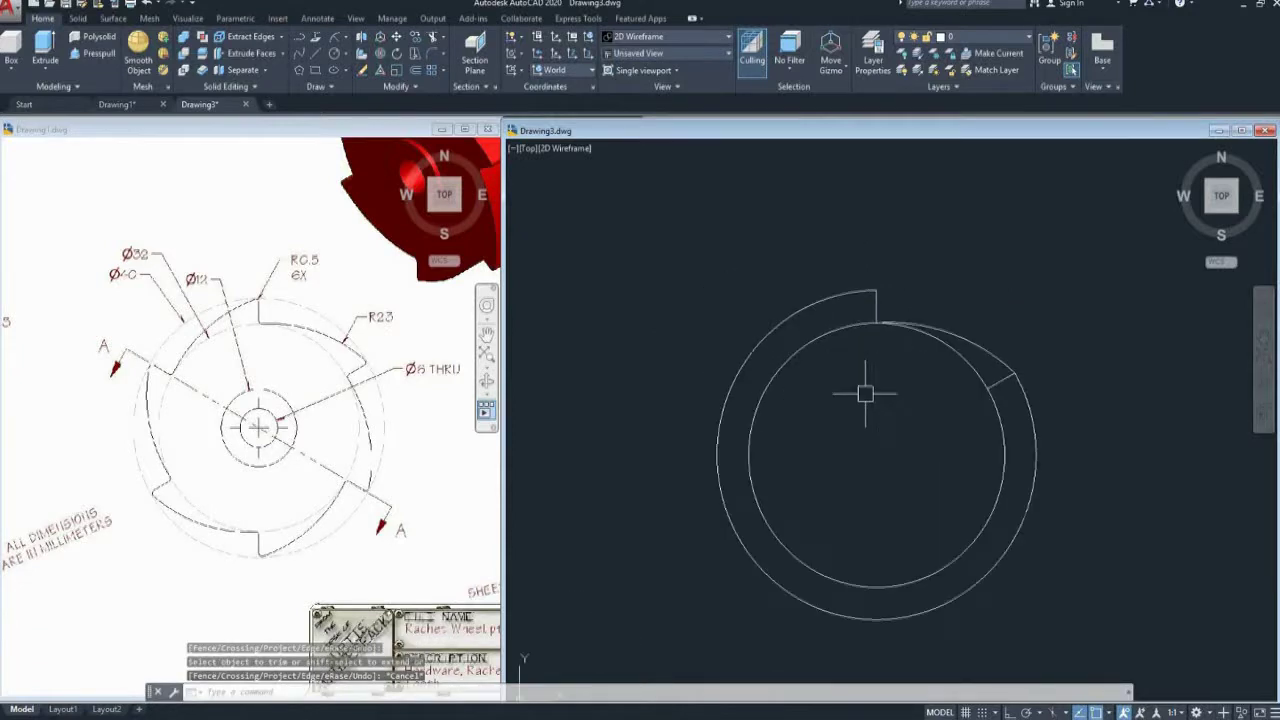
# Polar-array the tooth arc and both short lines around the circles' centre, with 6 items filling 360 degrees
pyautogui.write('AR')
pyautogui.press('Return')
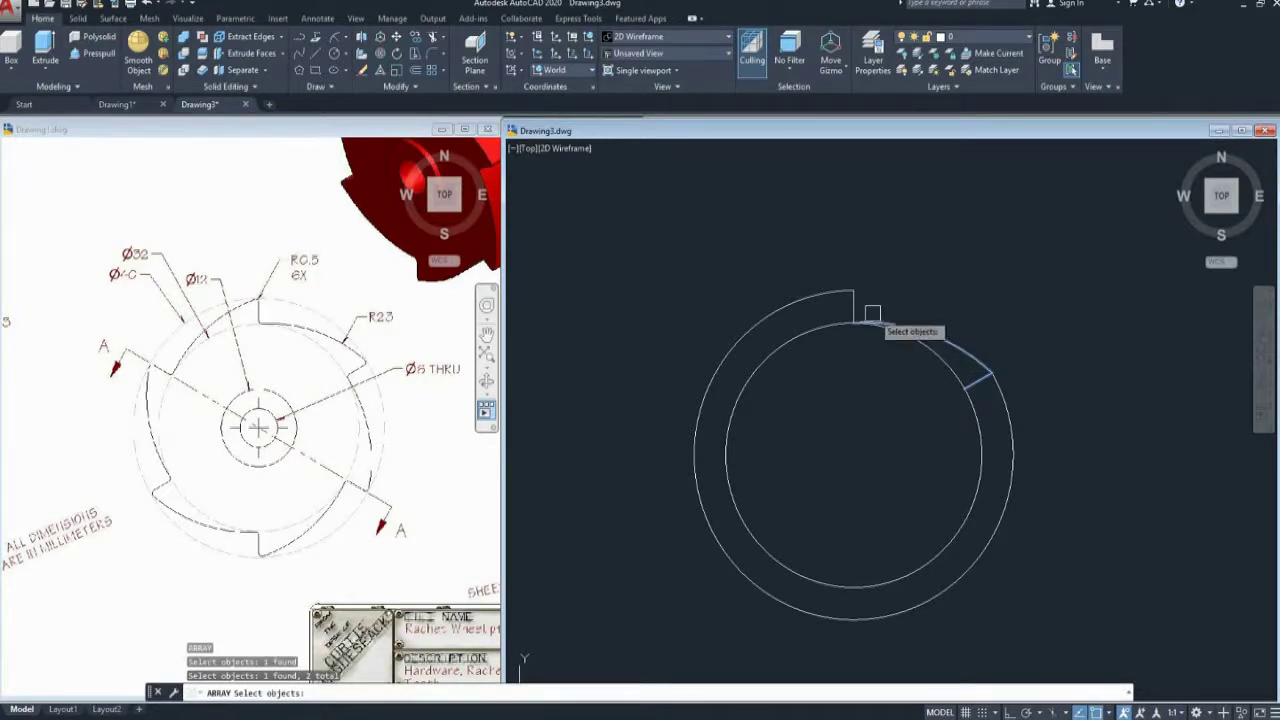
pyautogui.press('Return')
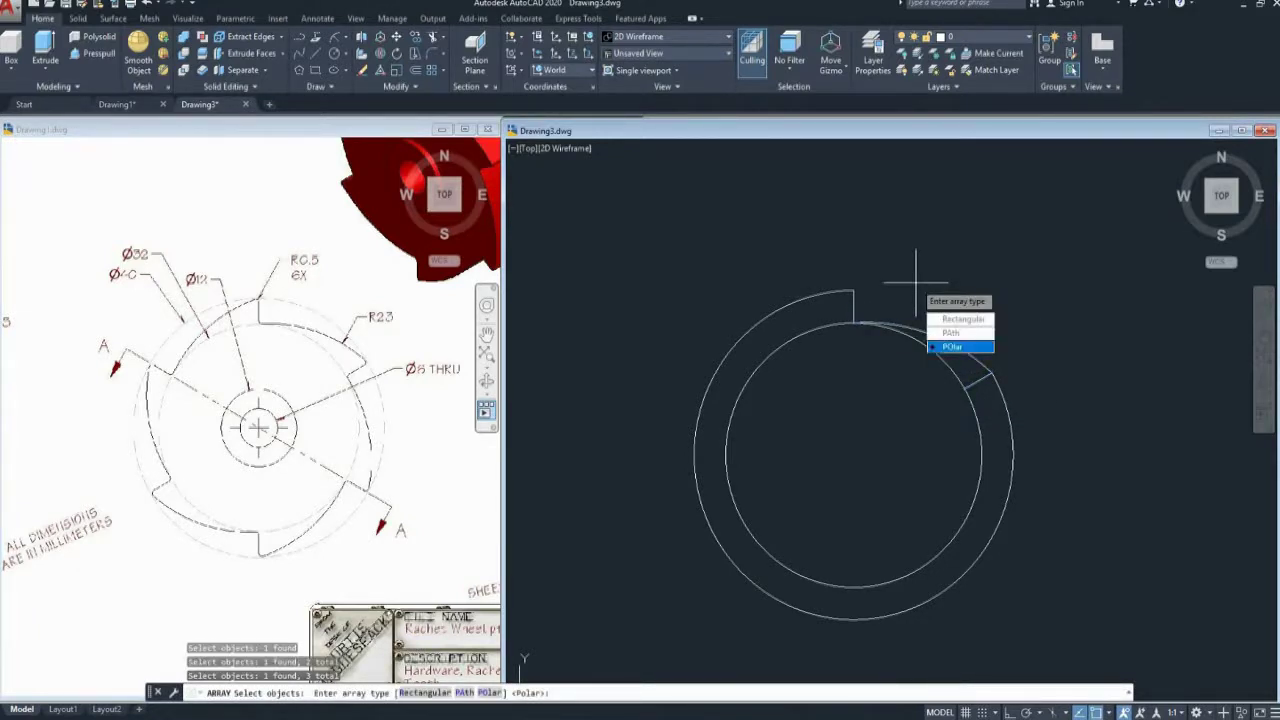
pyautogui.press('Return')
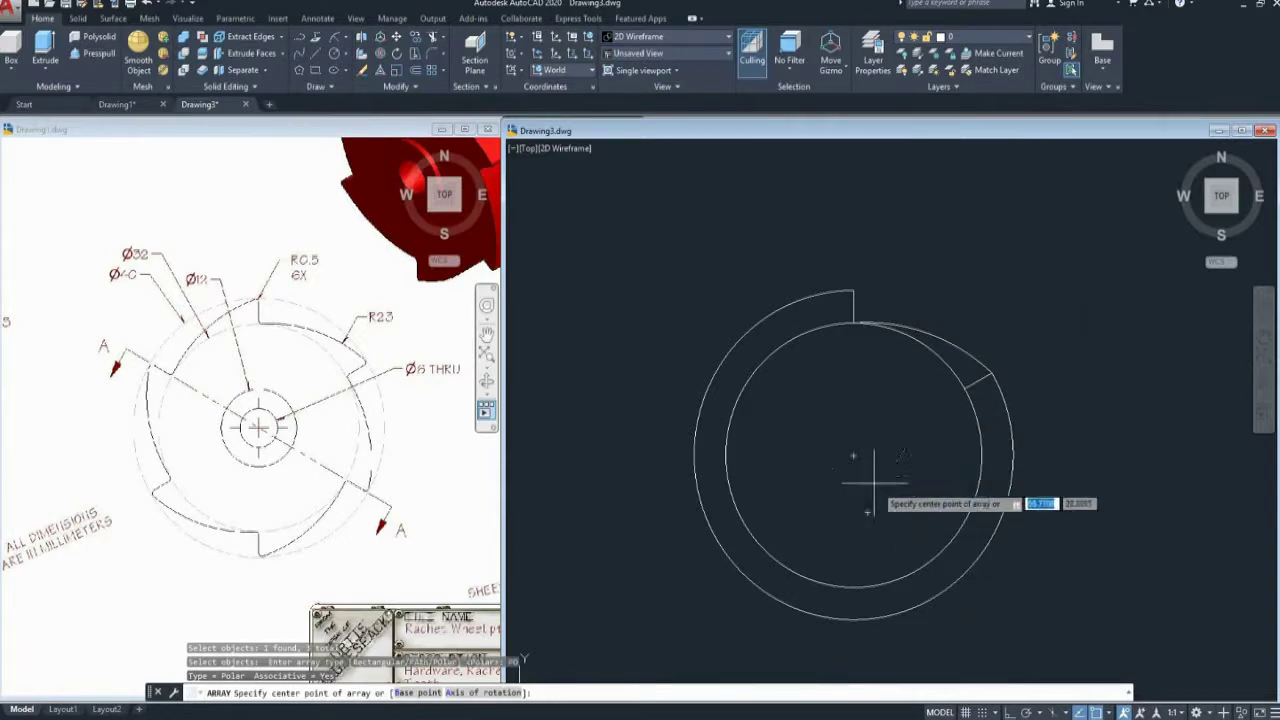
pyautogui.click(851, 454)
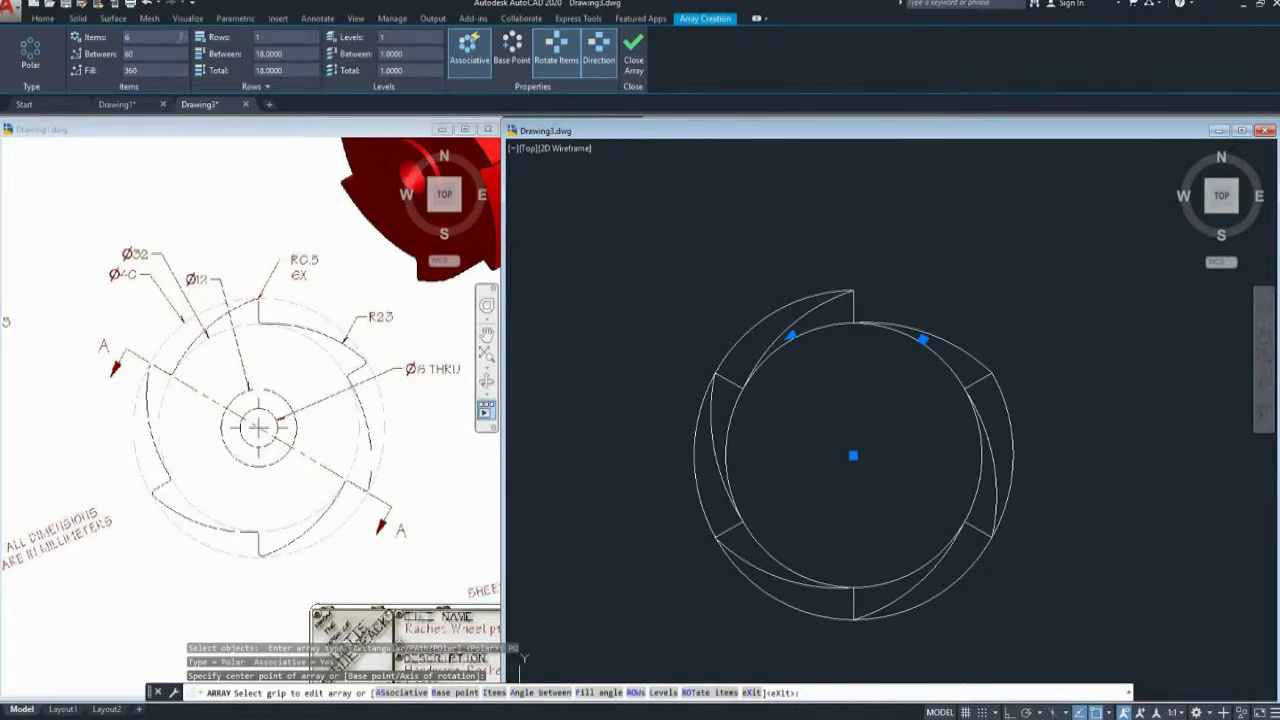
pyautogui.press('Return')
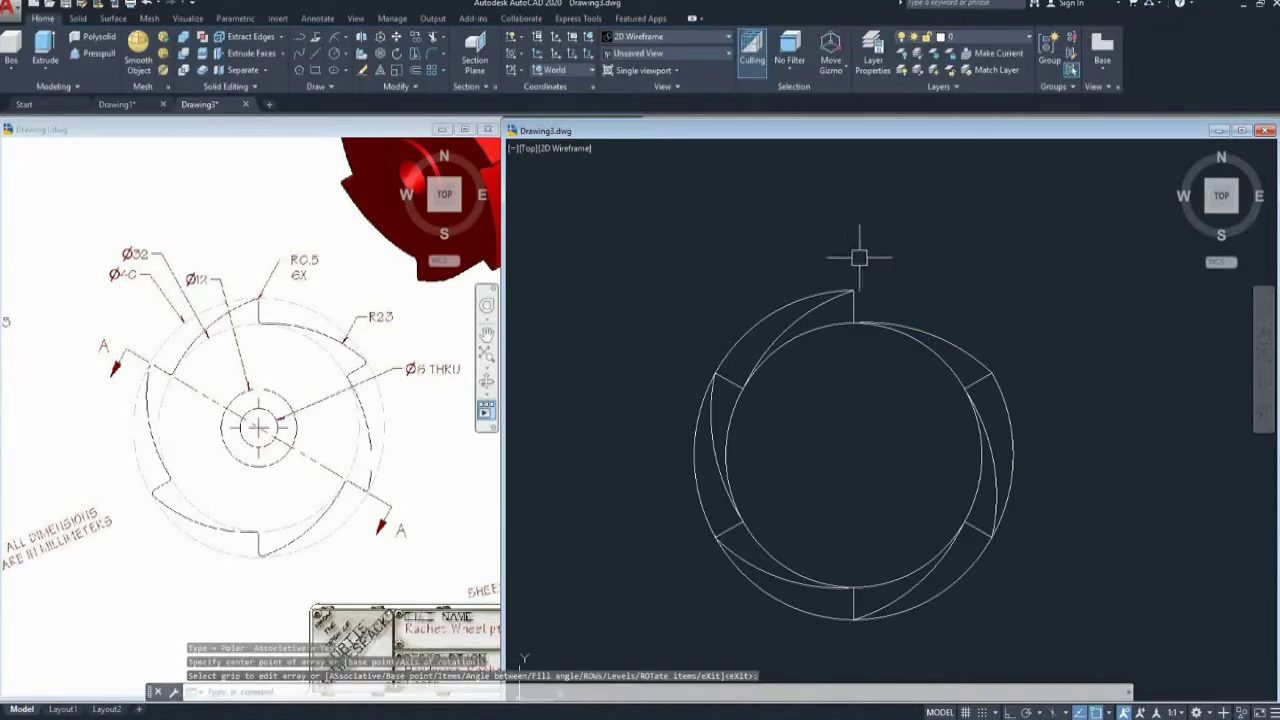
# Trim away the outer circle sections spanning the teeth on the upper, left and bottom sides of the wheel
pyautogui.moveTo(860, 261); pyautogui.dragTo(842, 245, button='middle')
pyautogui.moveTo(854, 400); pyautogui.dragTo(876, 406, button='middle')
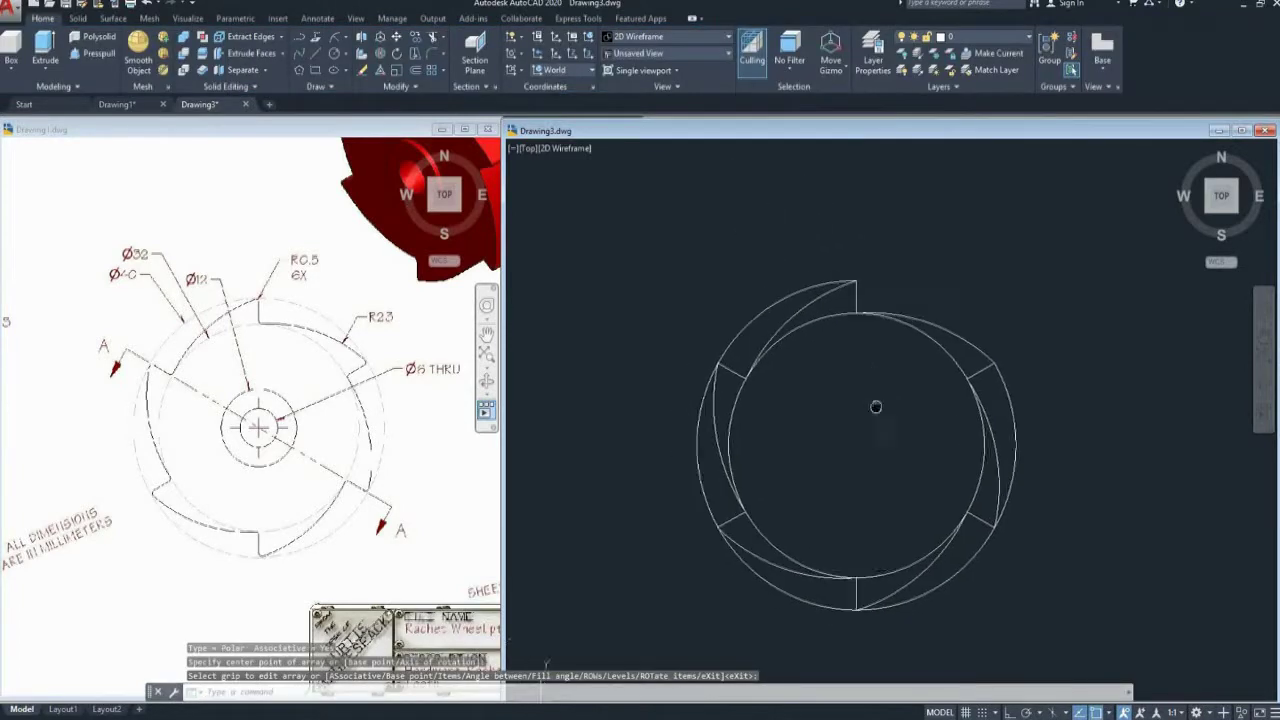
pyautogui.press('Escape')
pyautogui.write('r')
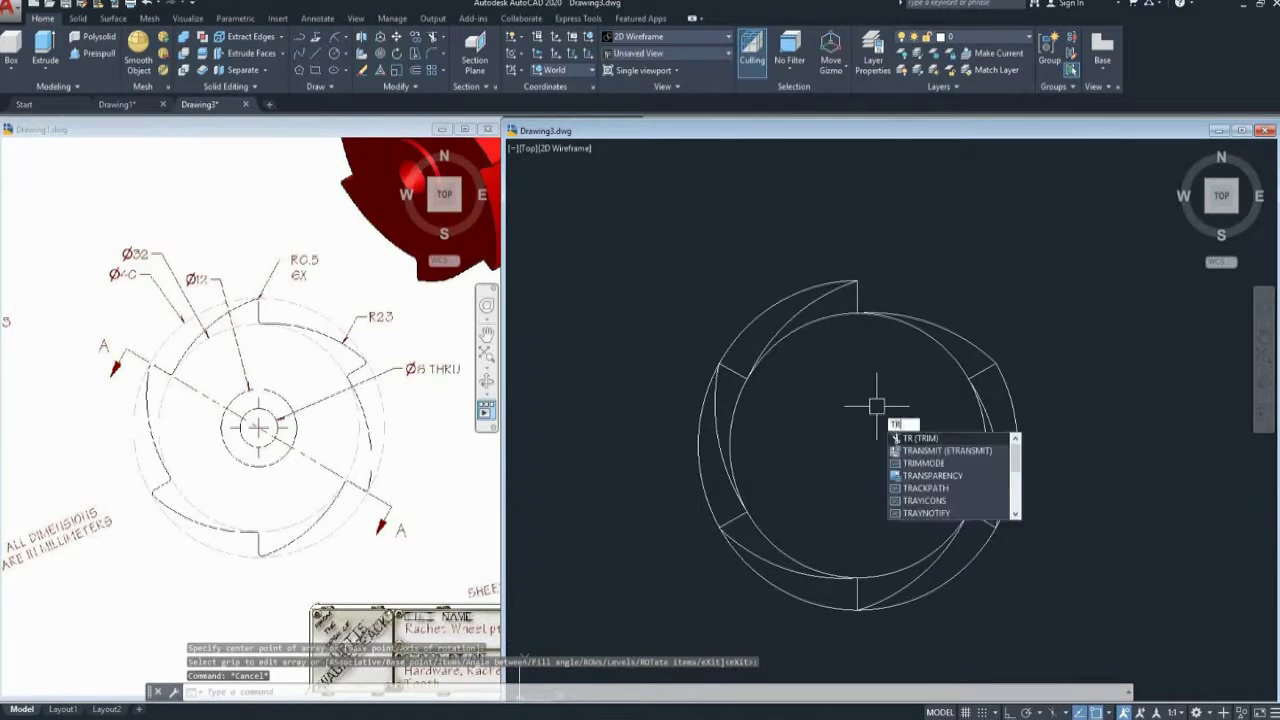
pyautogui.press('Return')
pyautogui.click(692, 449)
pyautogui.click(806, 606)
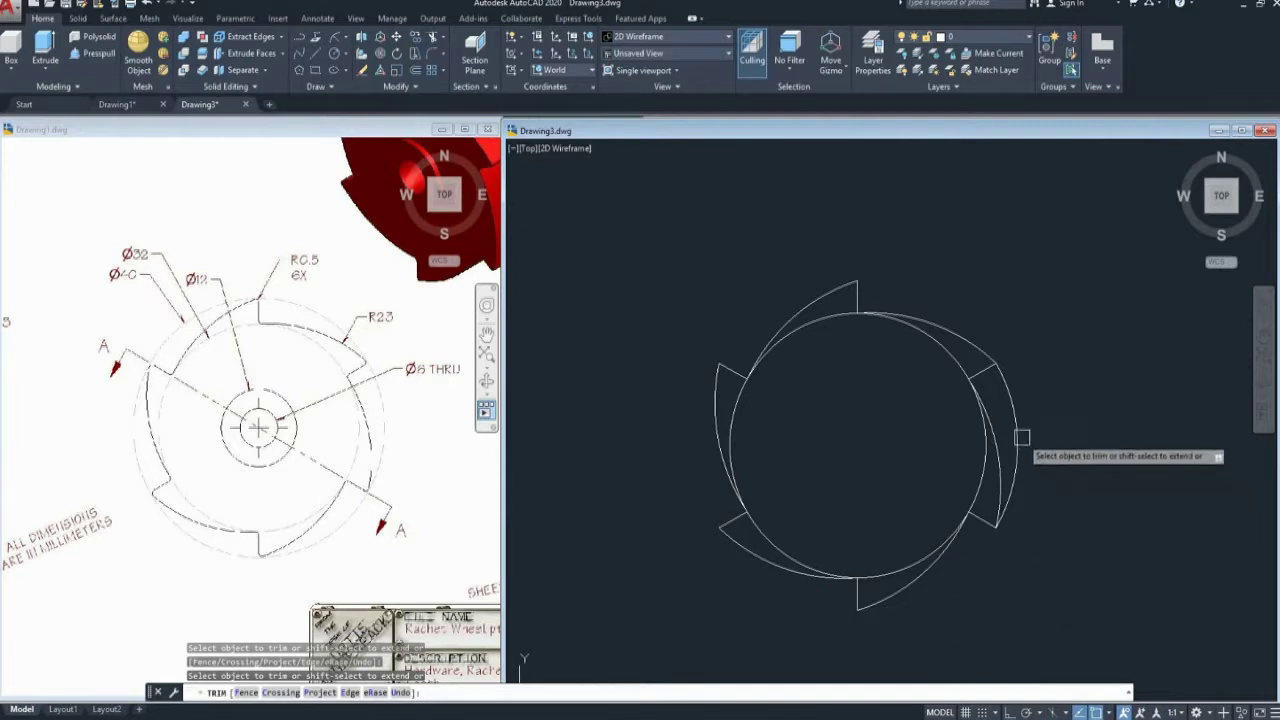
pyautogui.press('Return')
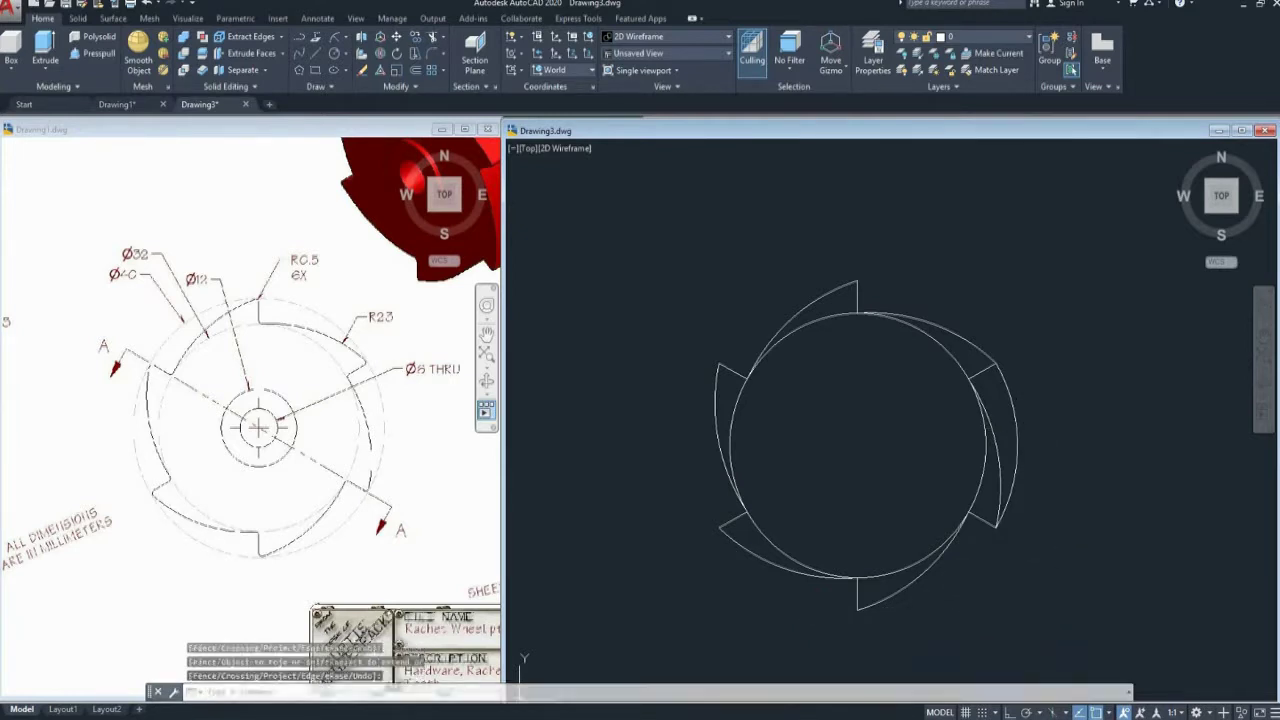
# Delete the leftover outer circle arc beyond the tooth on the wheel's right side
pyautogui.click(1012, 436)
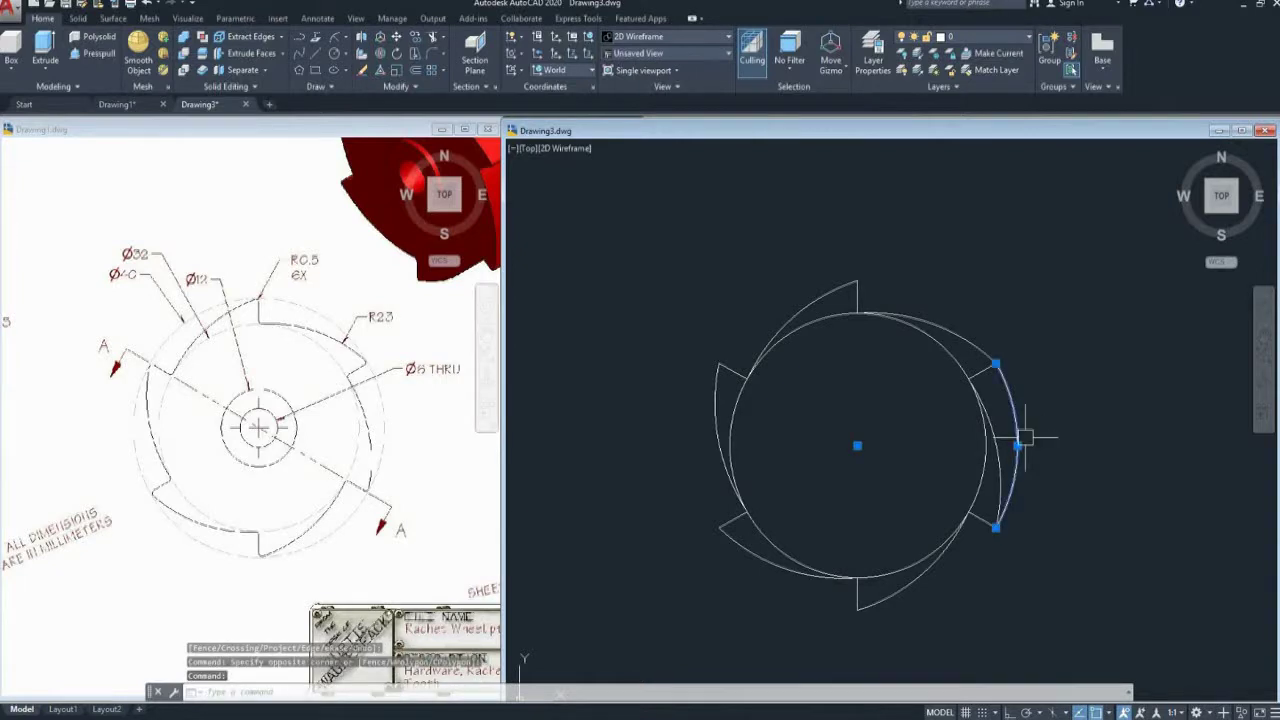
pyautogui.press('Delete')
pyautogui.moveTo(975, 449); pyautogui.dragTo(943, 450, button='middle')
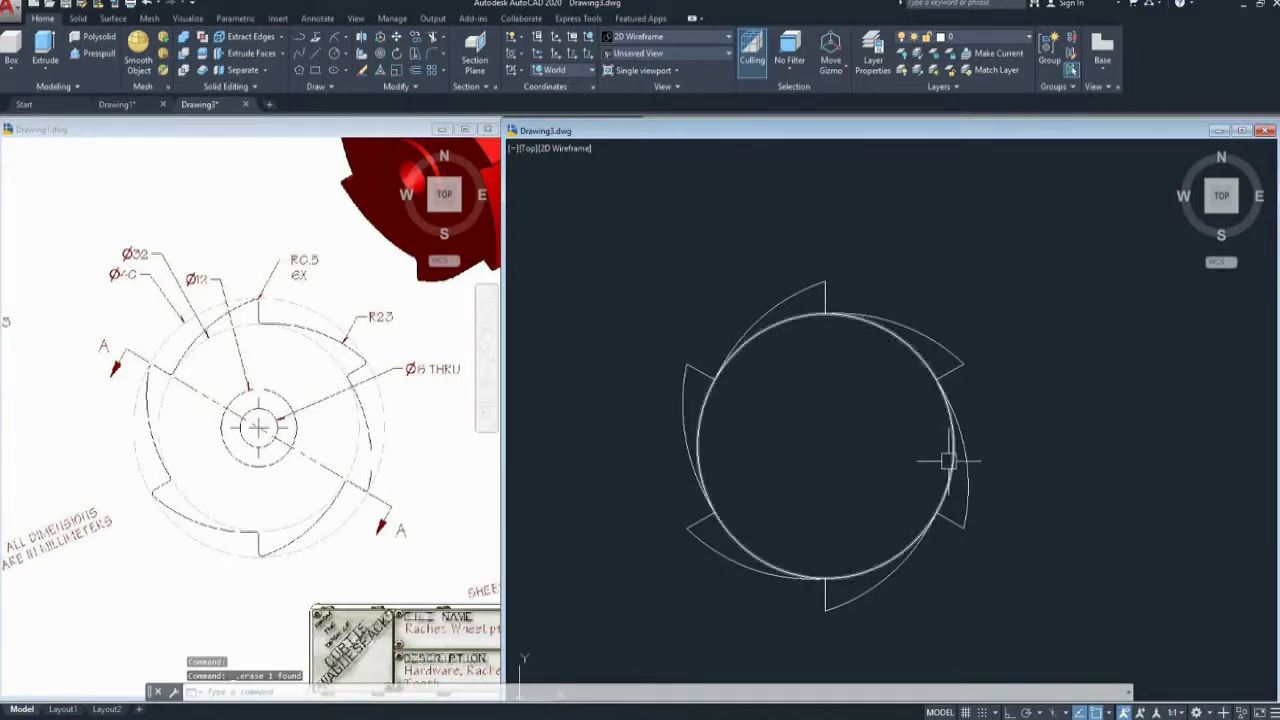
pyautogui.moveTo(832, 404); pyautogui.dragTo(862, 416, button='middle')
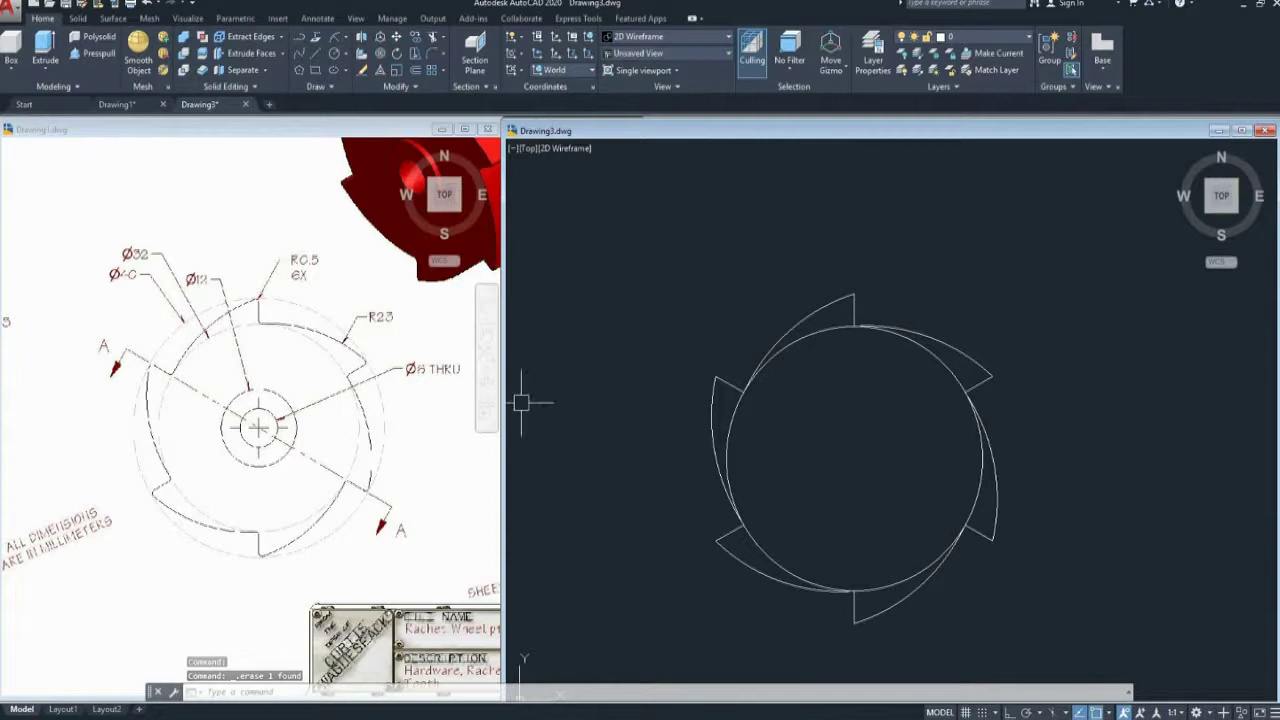
# Examine the tooth-tip radius callout in the reference drawing and the matching top tooth tip in the redrawn profile
pyautogui.click(424, 402)
pyautogui.moveTo(269, 403); pyautogui.dragTo(259, 403, button='middle')
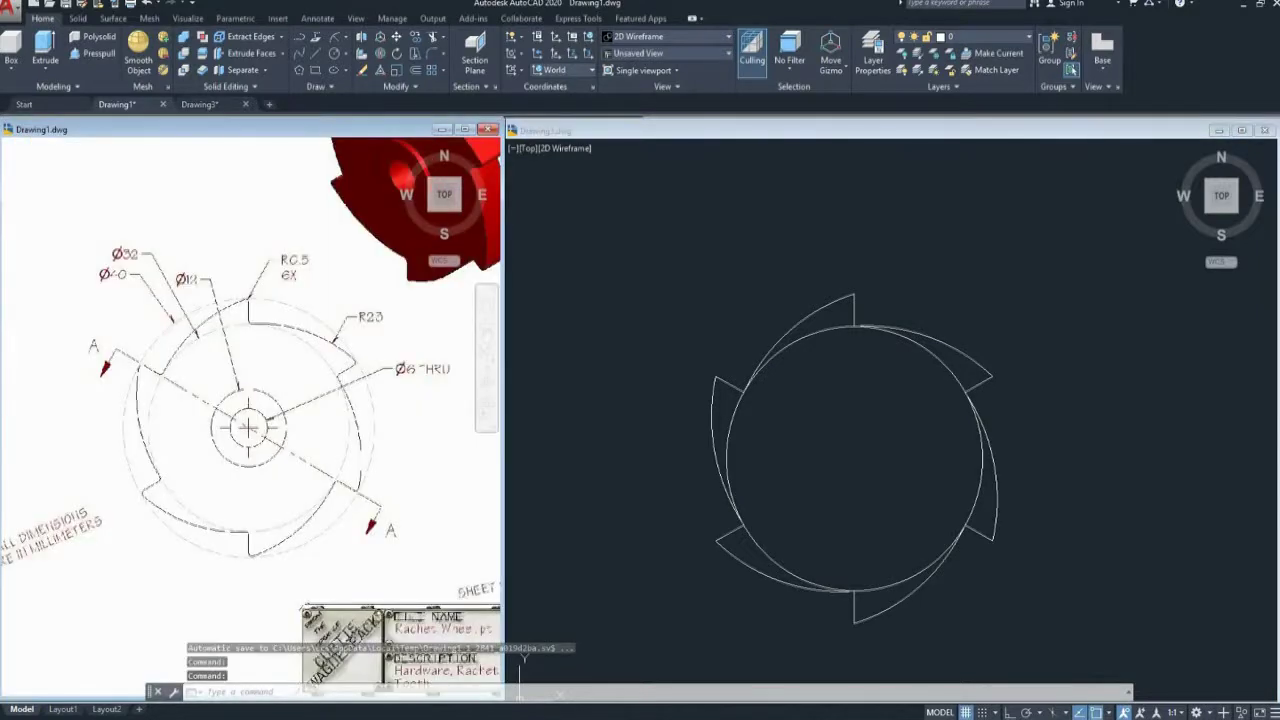
pyautogui.scroll(7, 186, 291)
pyautogui.scroll(-5, 186, 291)
pyautogui.moveTo(240, 376); pyautogui.dragTo(206, 359, button='middle')
pyautogui.click(848, 290)
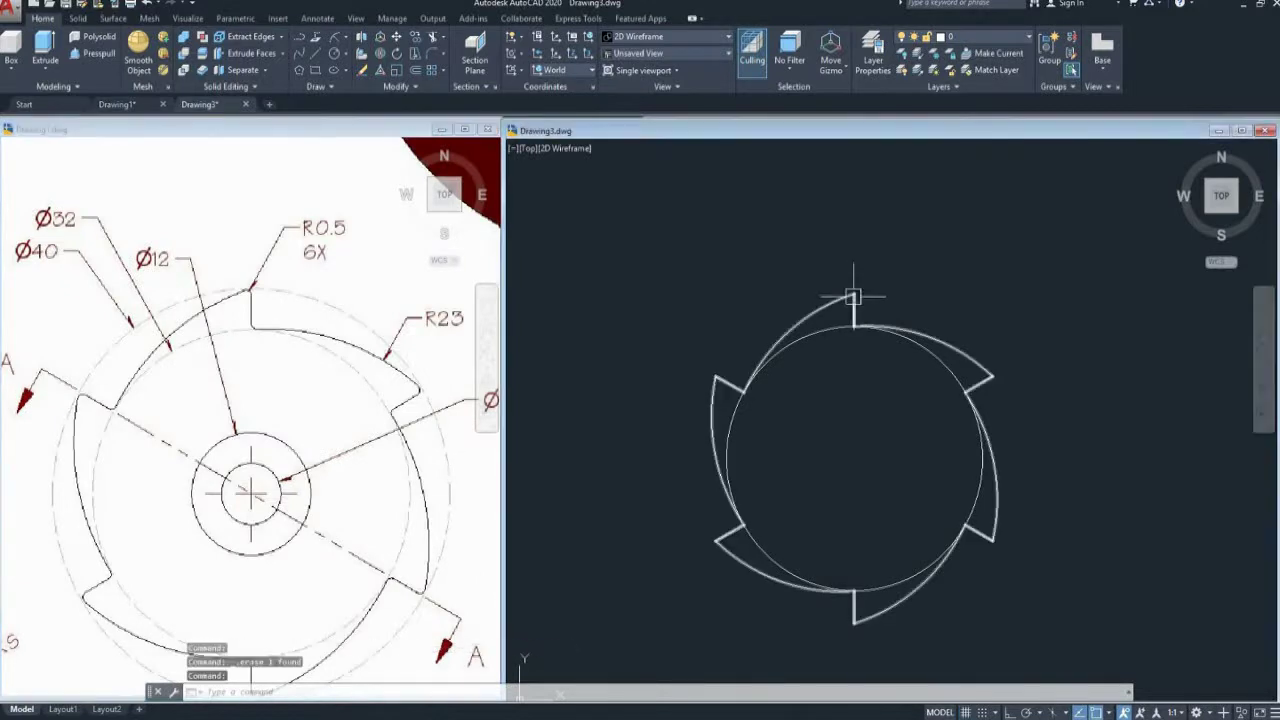
pyautogui.click(851, 308)
pyautogui.scroll(3, 894, 294)
pyautogui.press('Escape')
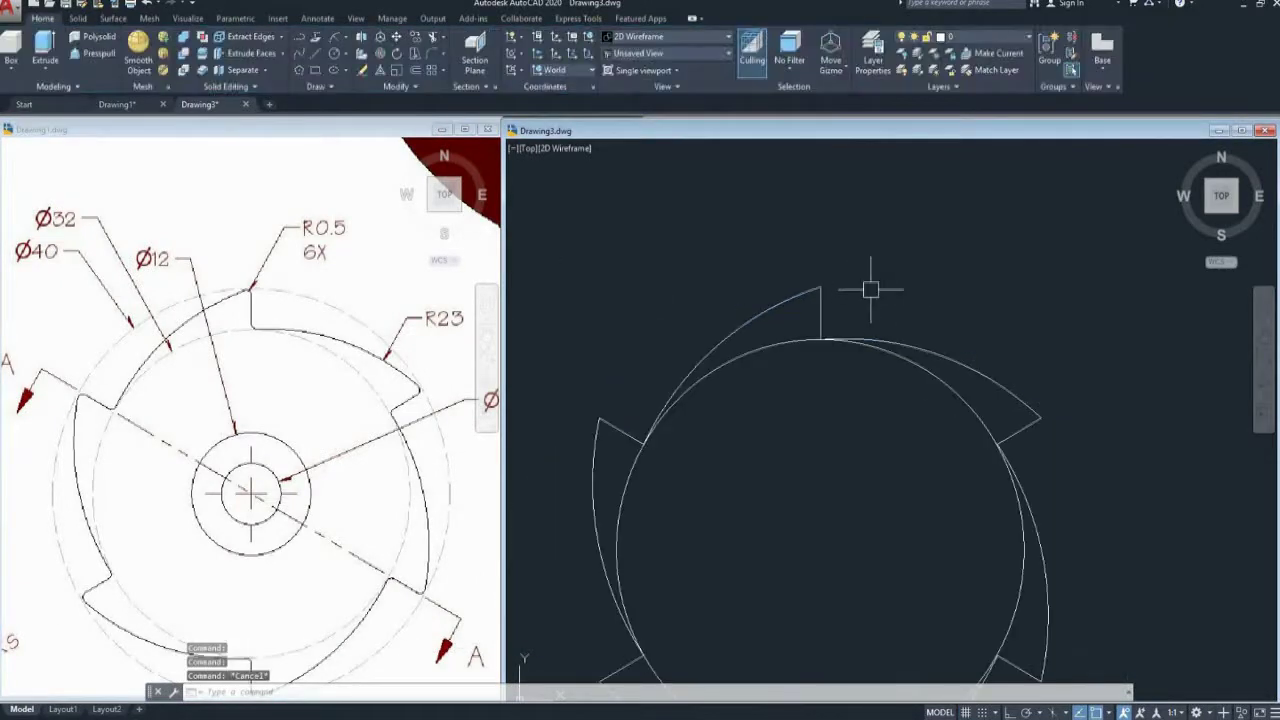
# Try to fillet the arrayed top tooth's tip with radius 0.5, using the Multiple option
pyautogui.press('Return')
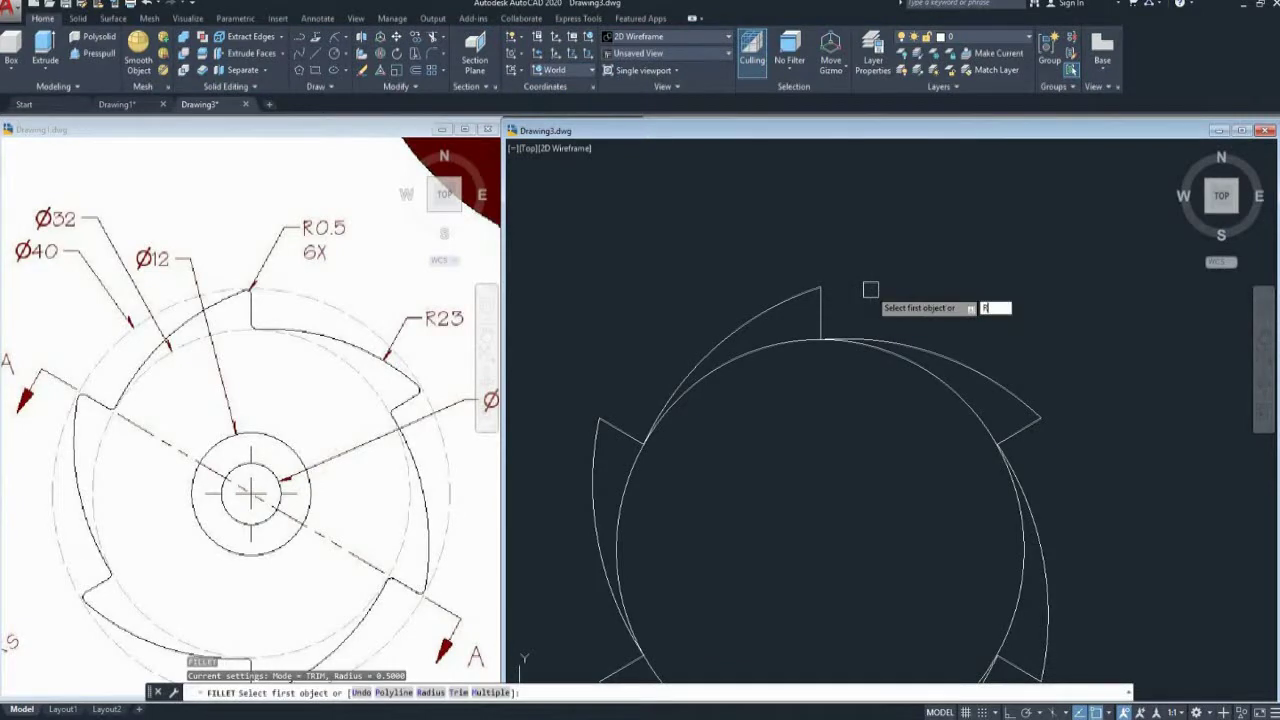
pyautogui.press('Return')
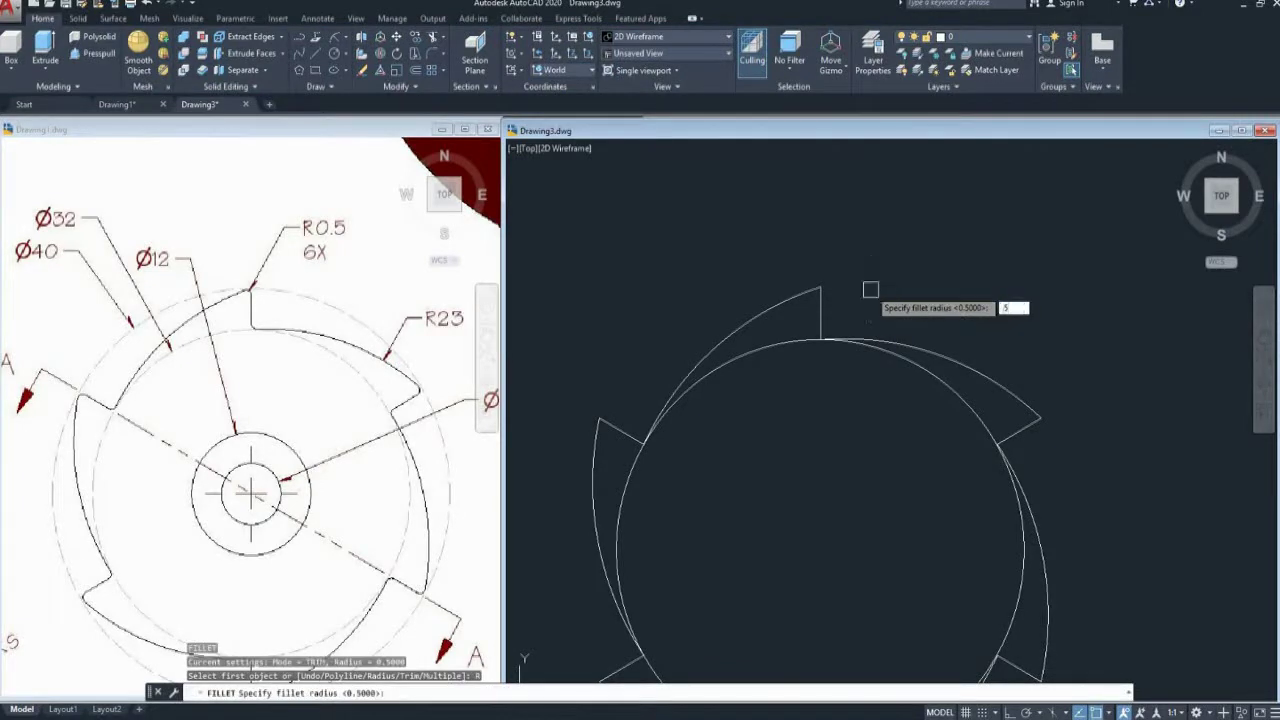
pyautogui.press('Return')
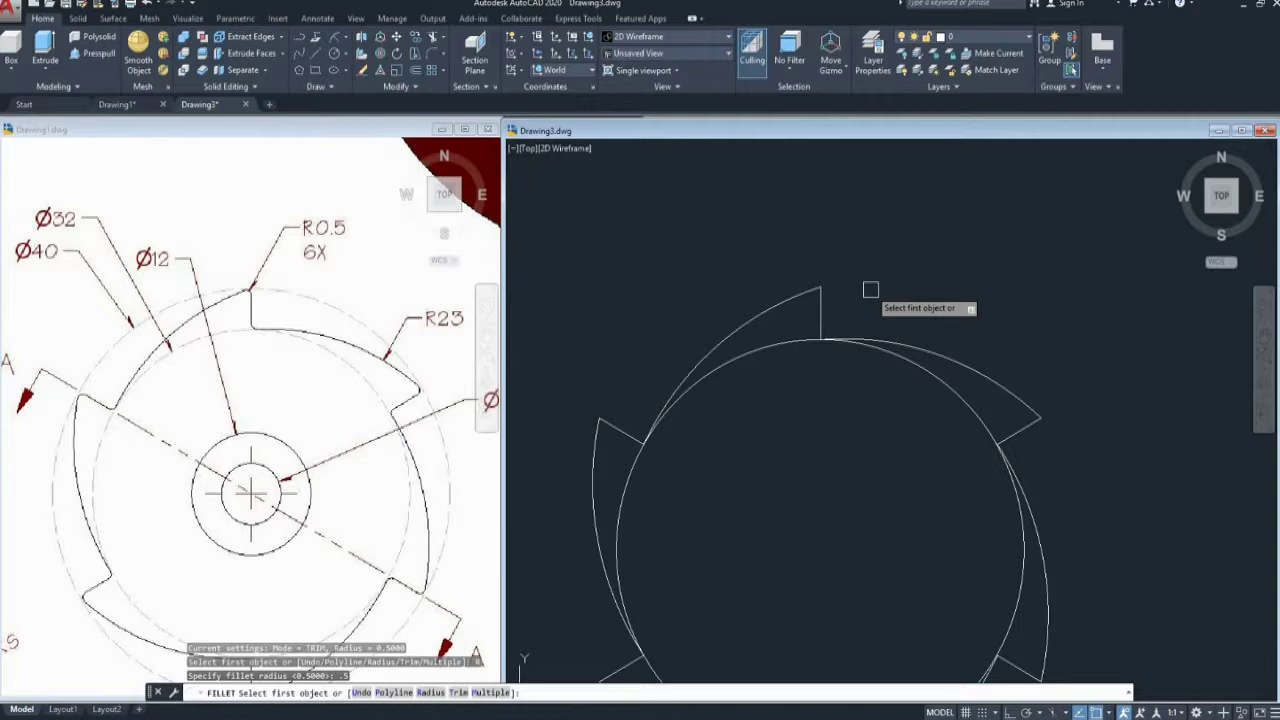
pyautogui.press('Return')
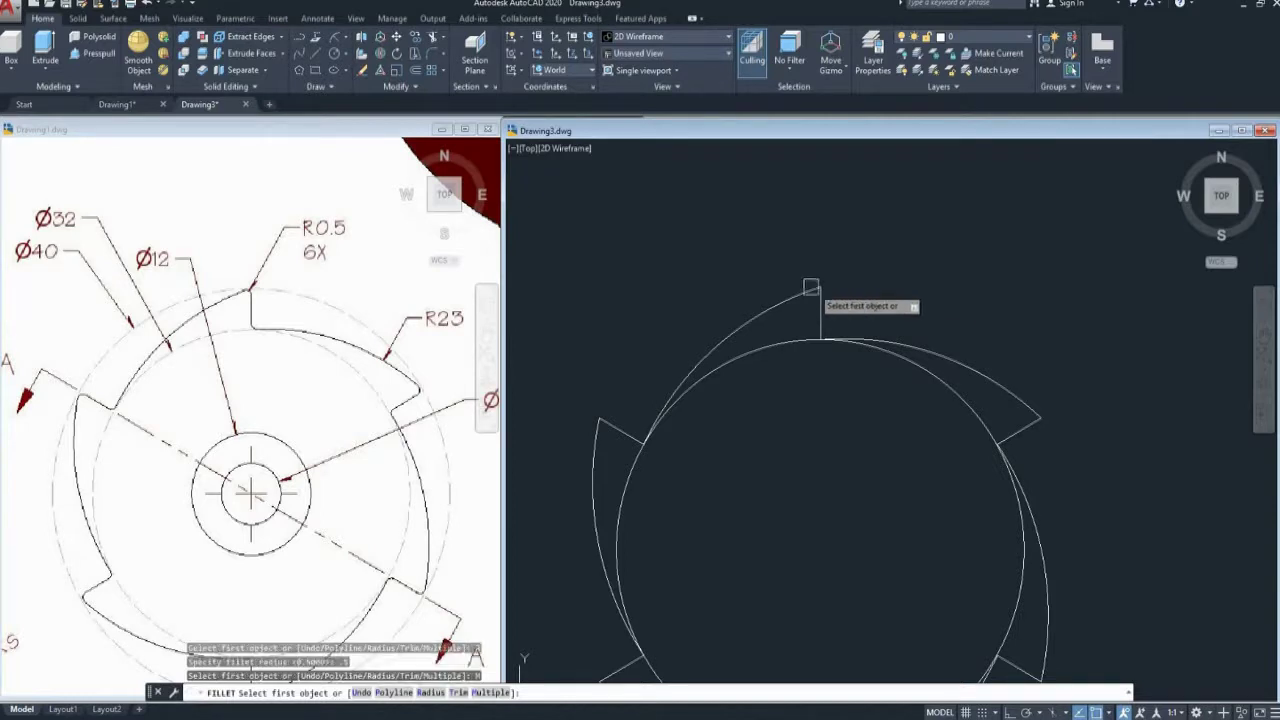
pyautogui.scroll(3, 811, 287)
pyautogui.click(852, 313)
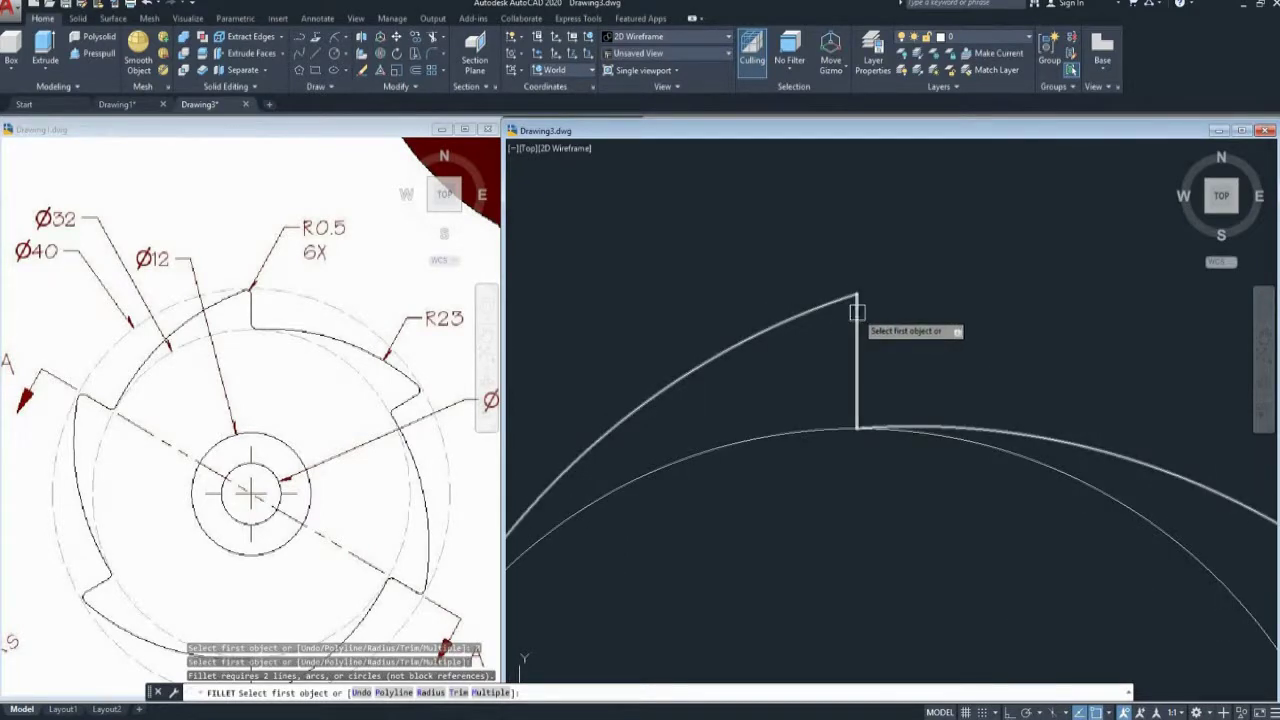
pyautogui.scroll(3, 830, 288)
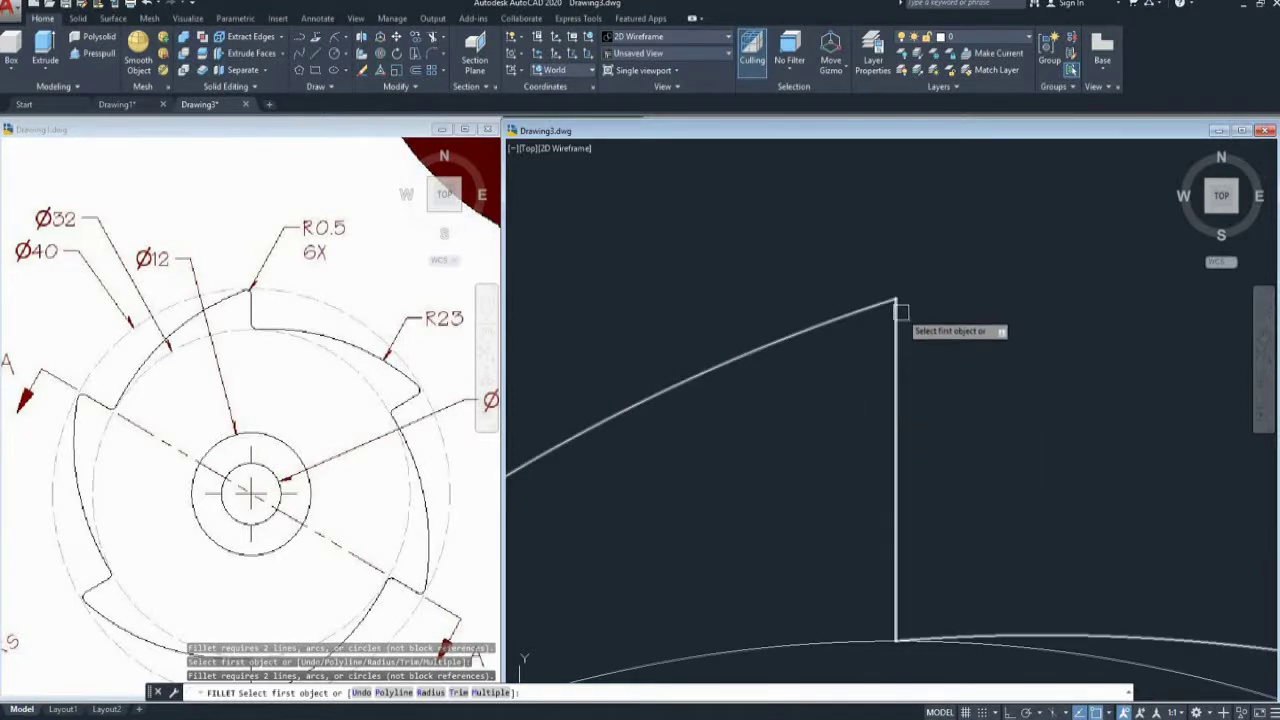
pyautogui.scroll(-4, 894, 308)
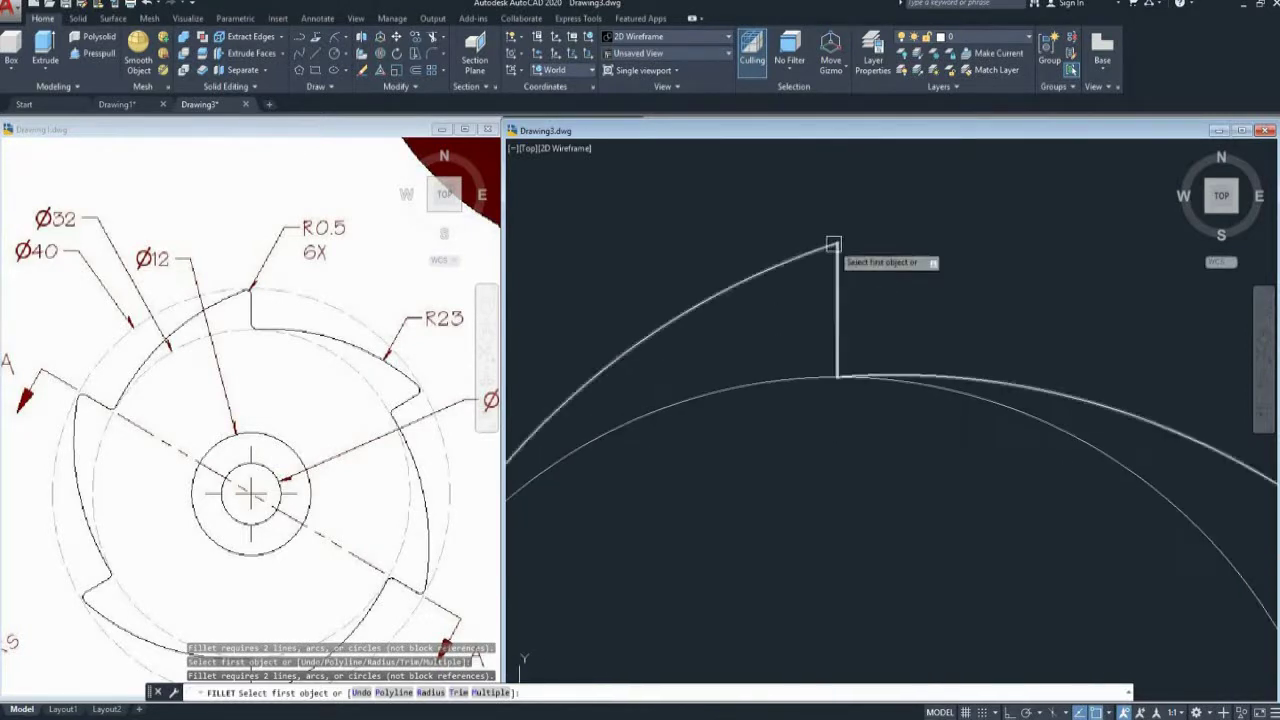
pyautogui.press('Escape')
# Explode the polar array of teeth into separate lines and arcs
pyautogui.scroll(-5, 917, 263)
pyautogui.moveTo(903, 237); pyautogui.dragTo(880, 280, button='middle')
pyautogui.press('Escape')
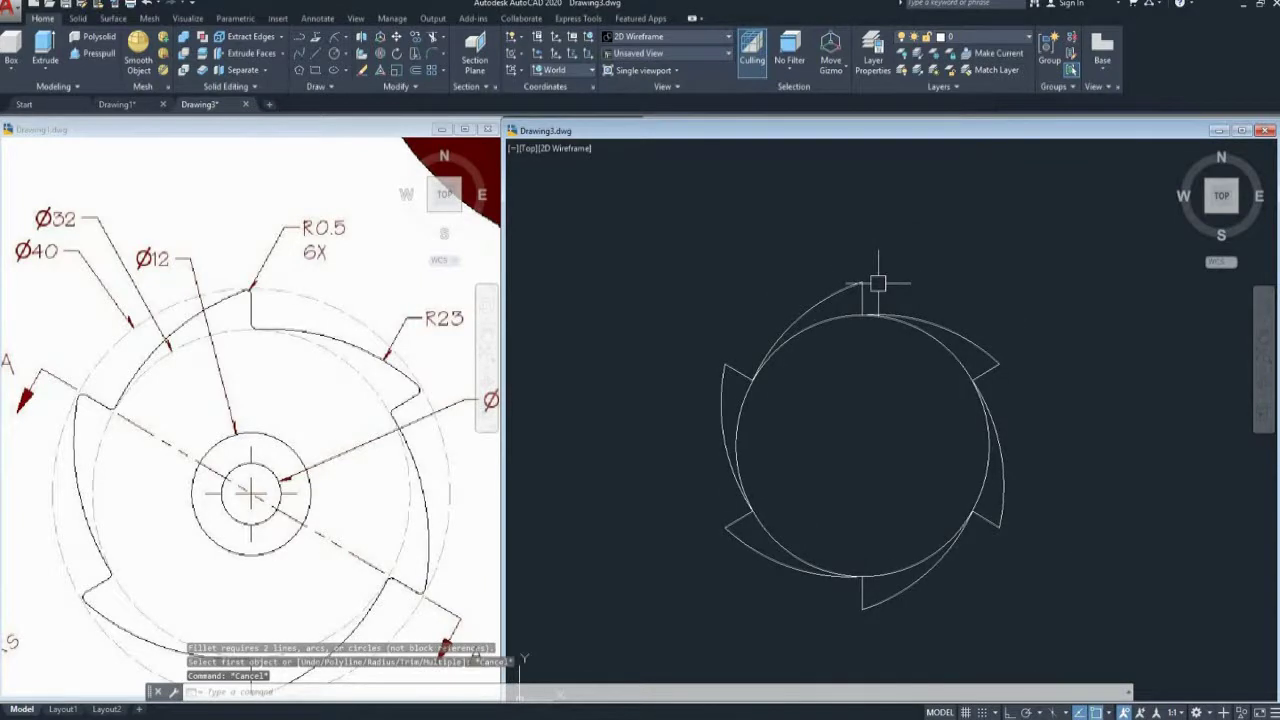
pyautogui.click(867, 294)
pyautogui.press('Return')
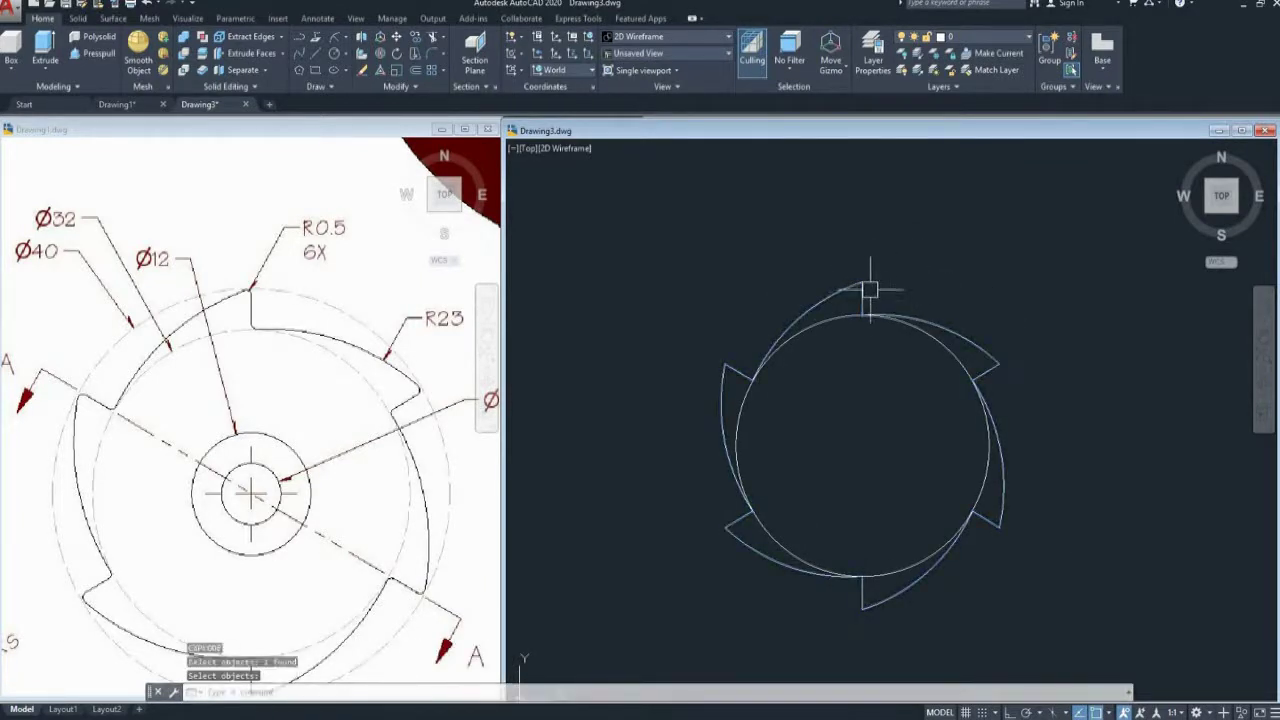
# Fillet the top tooth's tip between its arc and vertical line with radius 0.5, in Multiple mode
pyautogui.scroll(4, 864, 291)
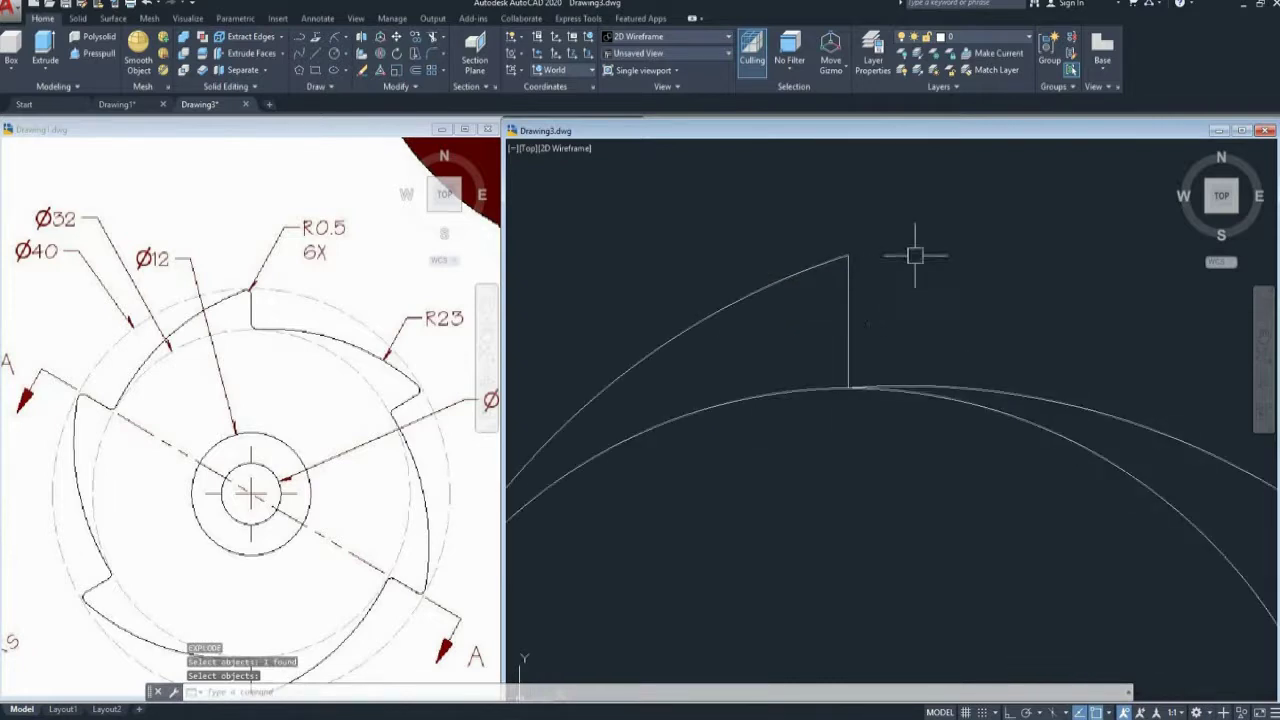
pyautogui.write('F')
pyautogui.press('Return')
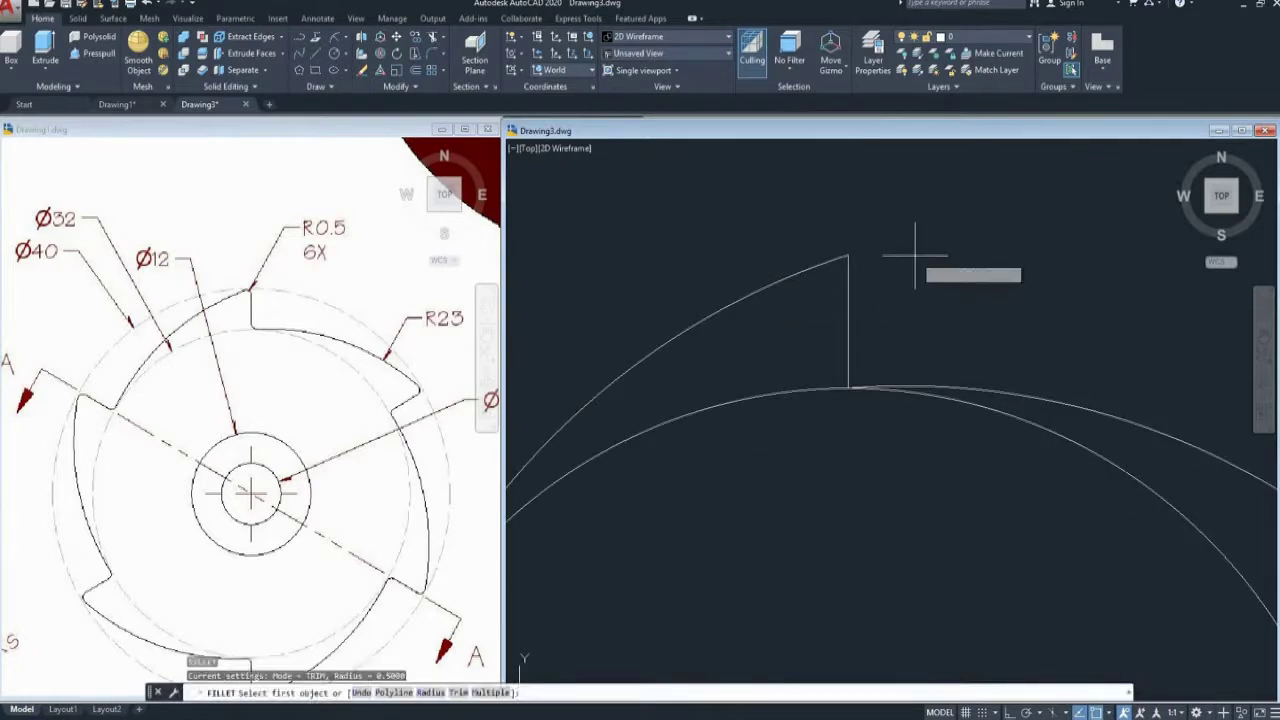
pyautogui.write('r')
pyautogui.press('Return')
pyautogui.press('Return')
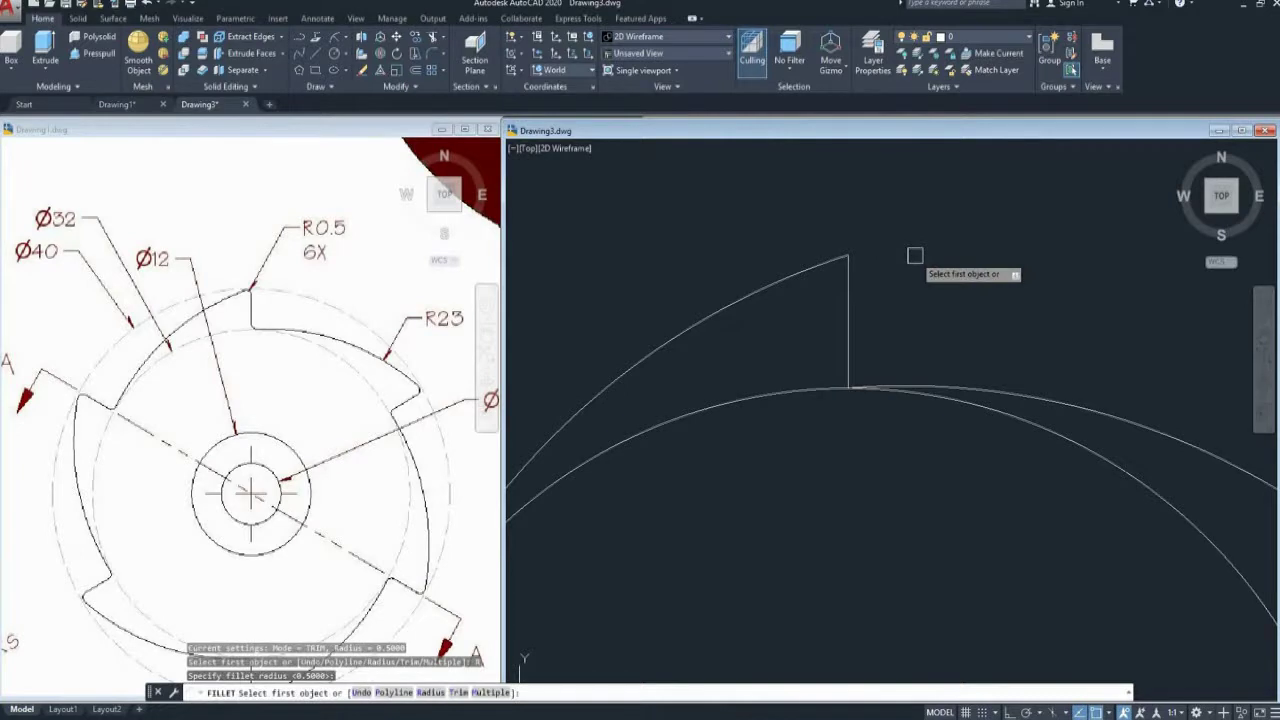
pyautogui.write('M')
pyautogui.press('Return')
pyautogui.scroll(2, 829, 257)
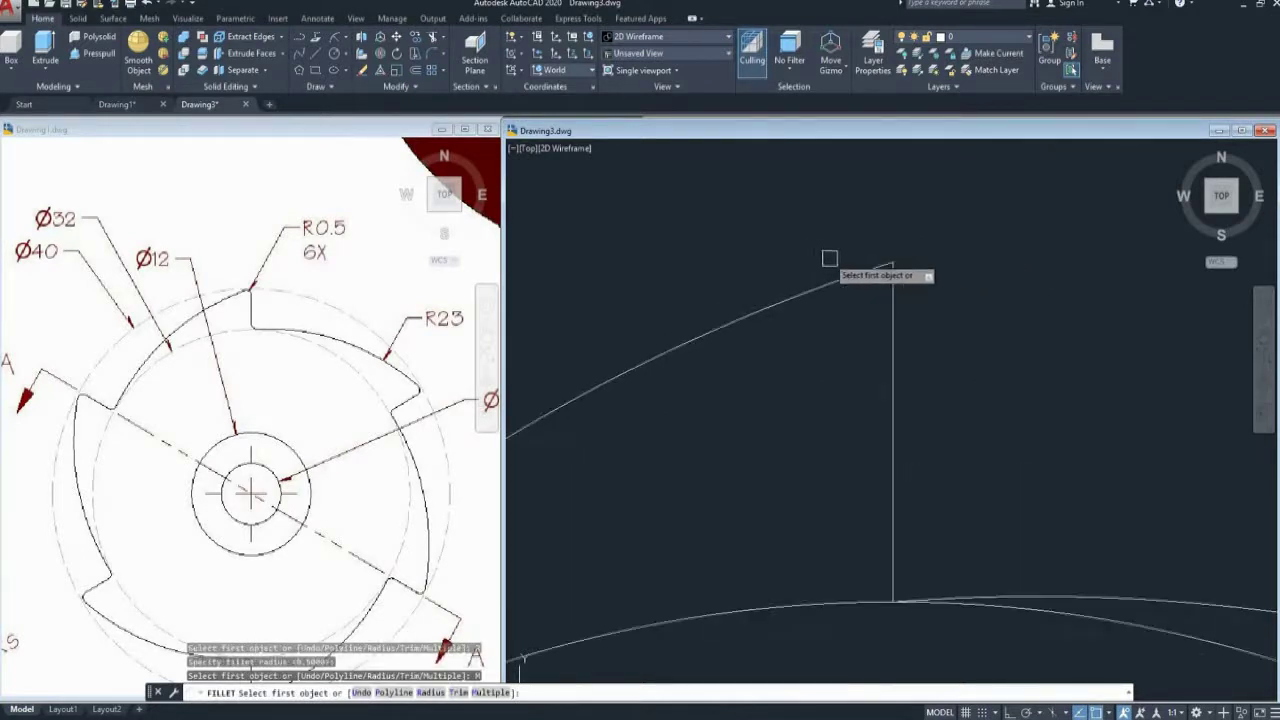
pyautogui.click(870, 274)
pyautogui.click(892, 288)
# Round the tips of the upper-left and lower-left teeth with the same 0.5 fillet
pyautogui.scroll(-4, 897, 217)
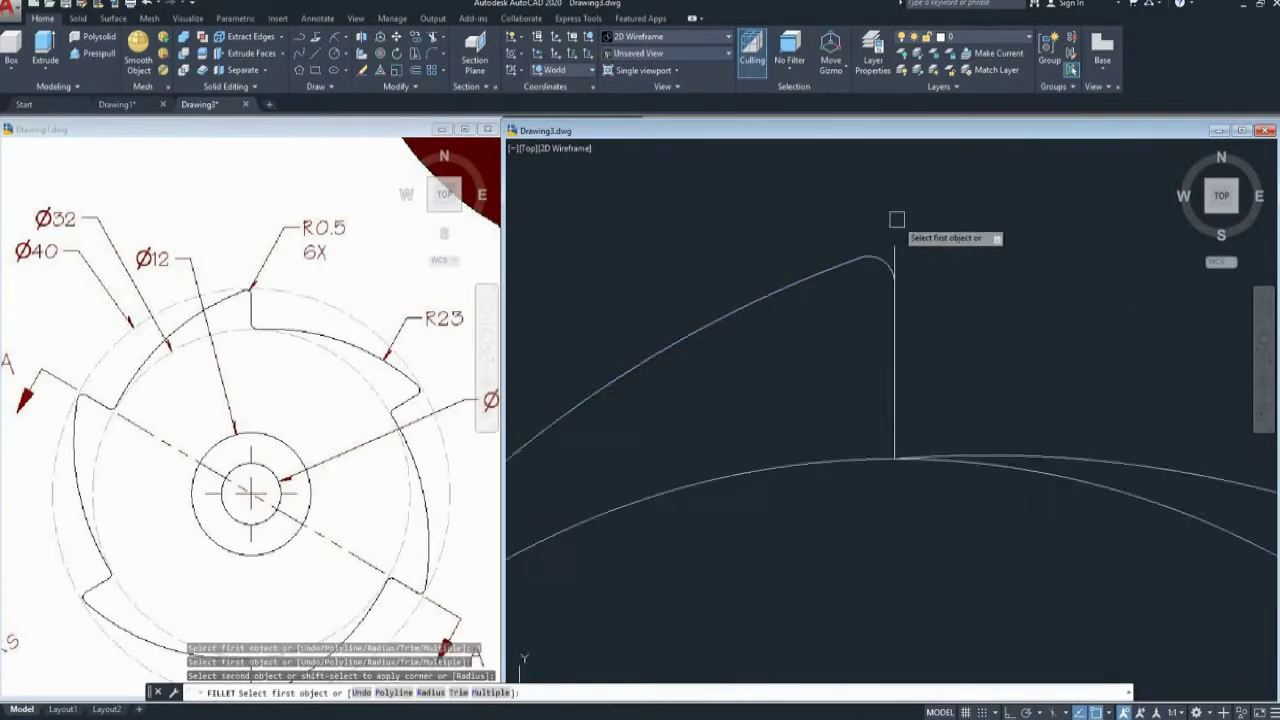
pyautogui.scroll(4, 766, 293)
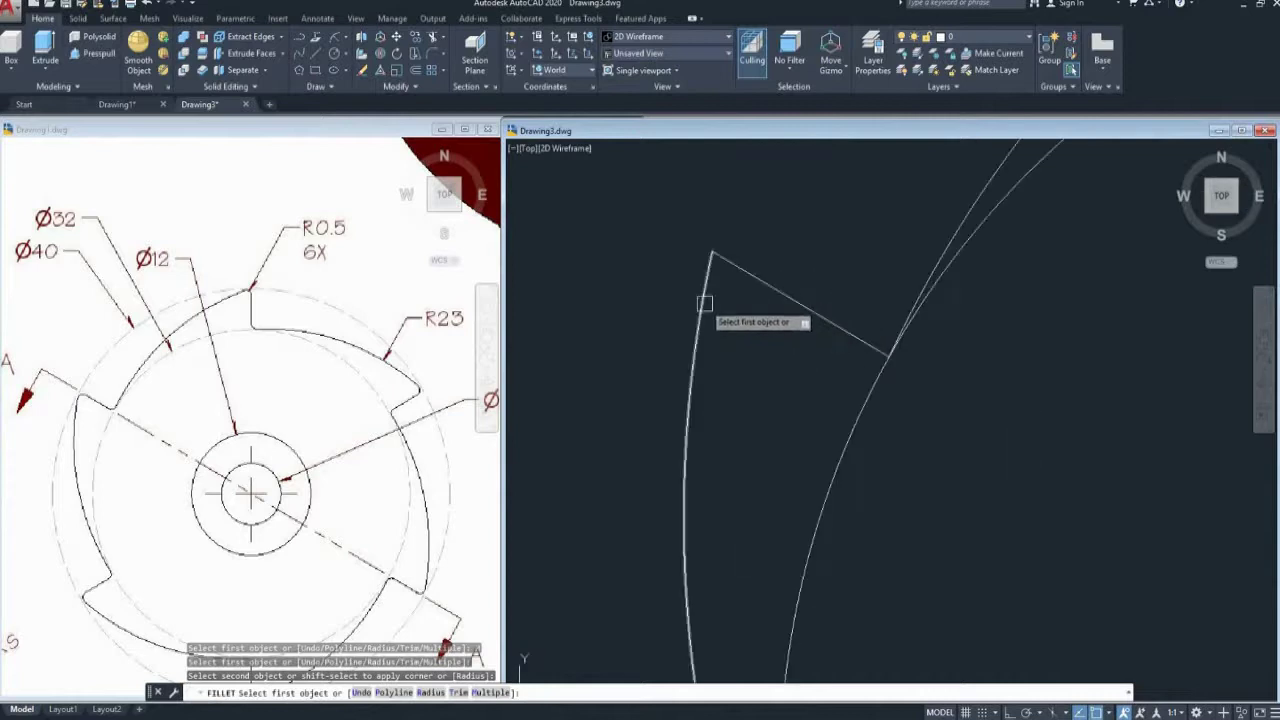
pyautogui.click(706, 297)
pyautogui.scroll(-4, 744, 250)
pyautogui.scroll(4, 758, 510)
pyautogui.click(700, 441)
# Round the tips of the bottom and lower-right teeth with the same 0.5 fillet
pyautogui.scroll(-4, 623, 407)
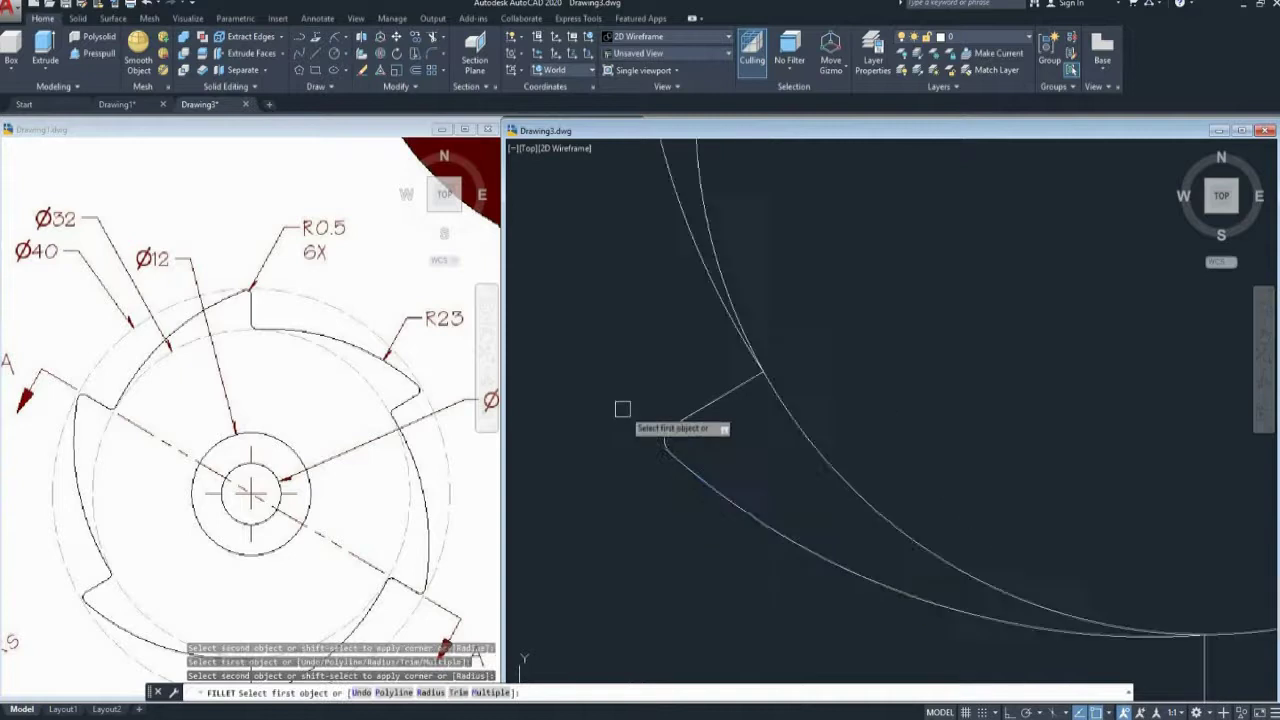
pyautogui.scroll(4, 792, 492)
pyautogui.click(792, 492)
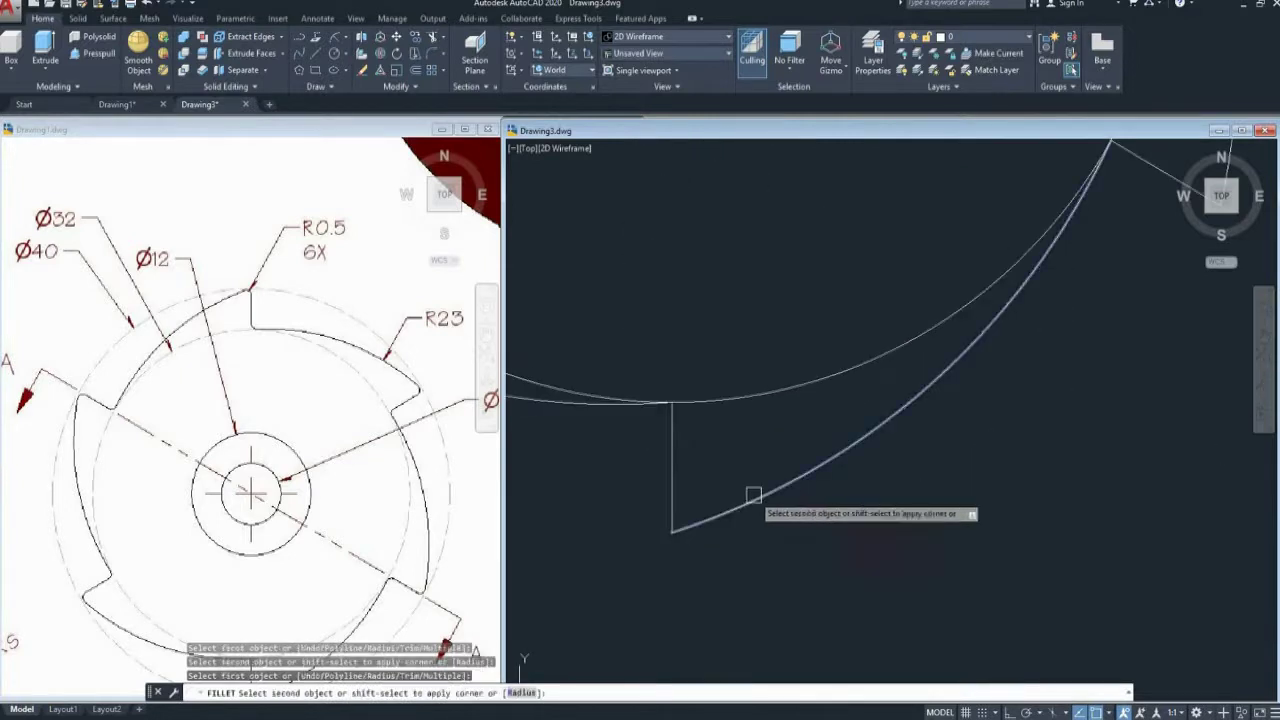
pyautogui.click(675, 487)
pyautogui.scroll(-3, 712, 490)
pyautogui.scroll(-4, 745, 496)
pyautogui.scroll(5, 806, 447)
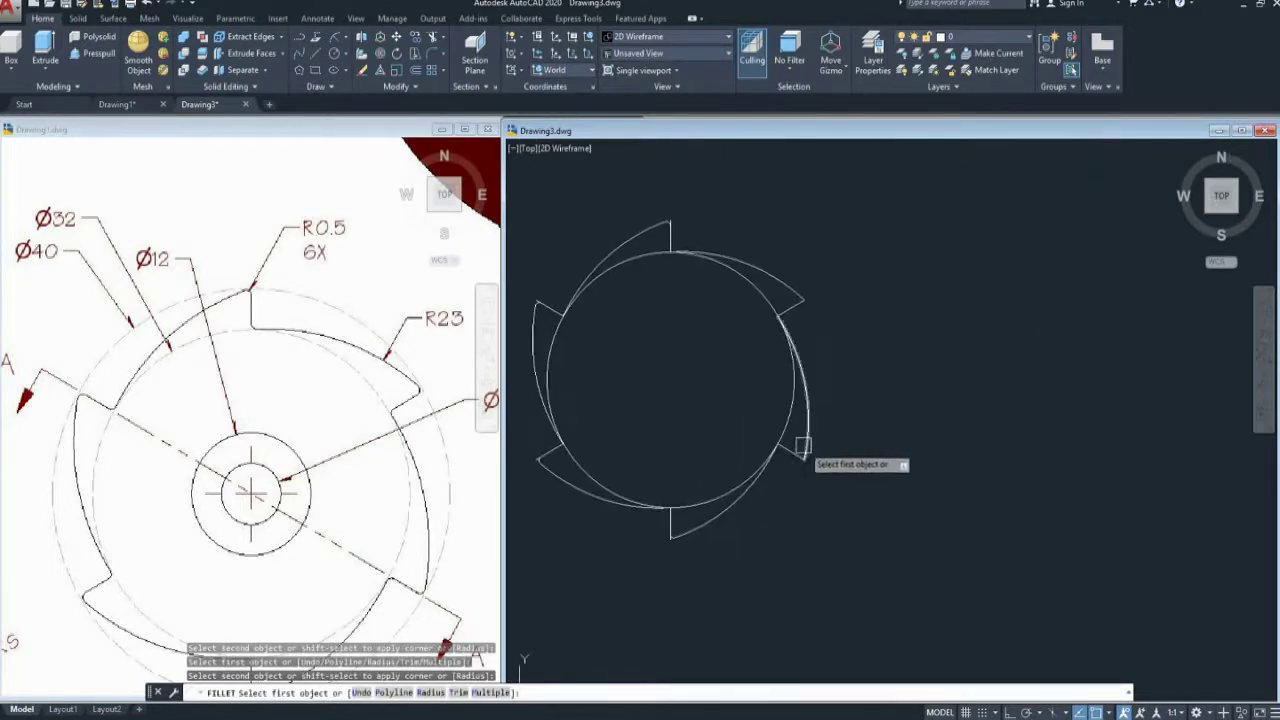
pyautogui.click(806, 446)
pyautogui.click(771, 489)
# Round the upper-right tooth's tip with the 0.5 fillet and finish the Fillet command
pyautogui.scroll(-5, 857, 463)
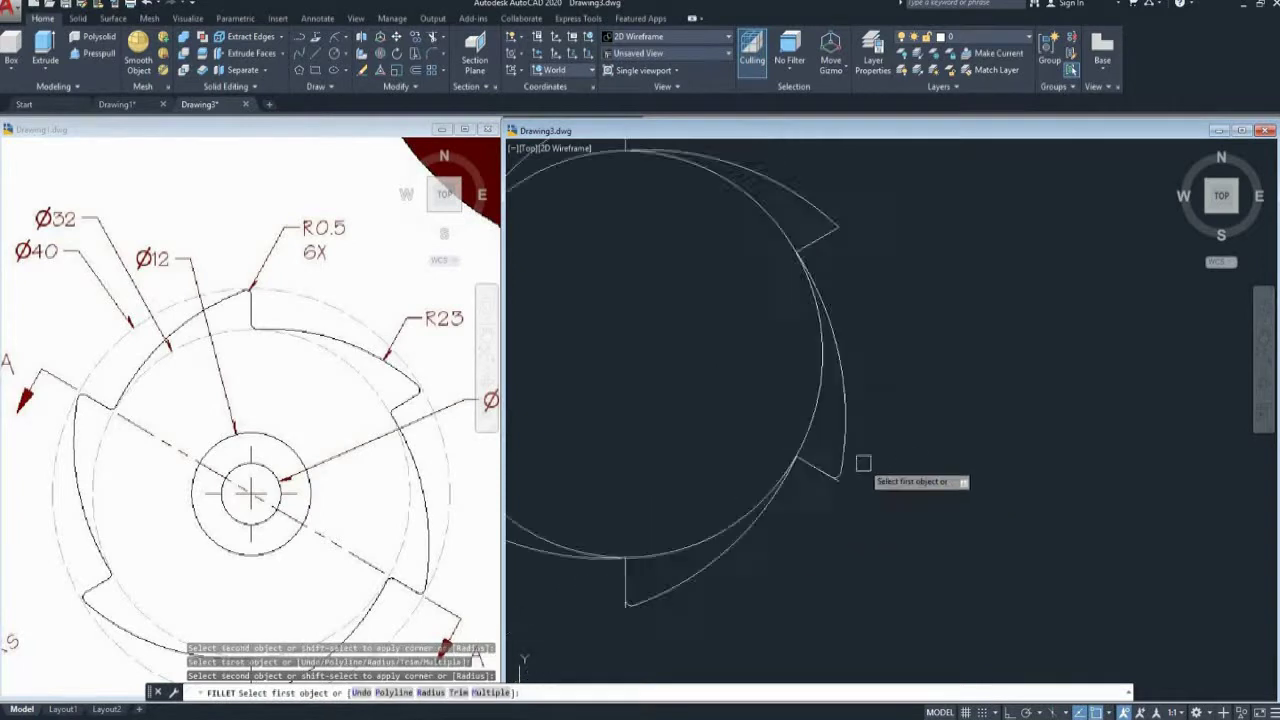
pyautogui.click(812, 331)
pyautogui.click(827, 336)
pyautogui.scroll(-3, 921, 406)
pyautogui.press('Escape')
# Trim the leftover line ends beyond the rounded tips of the top and upper-left teeth
pyautogui.write('TR')
pyautogui.press('Return')
pyautogui.press('Return')
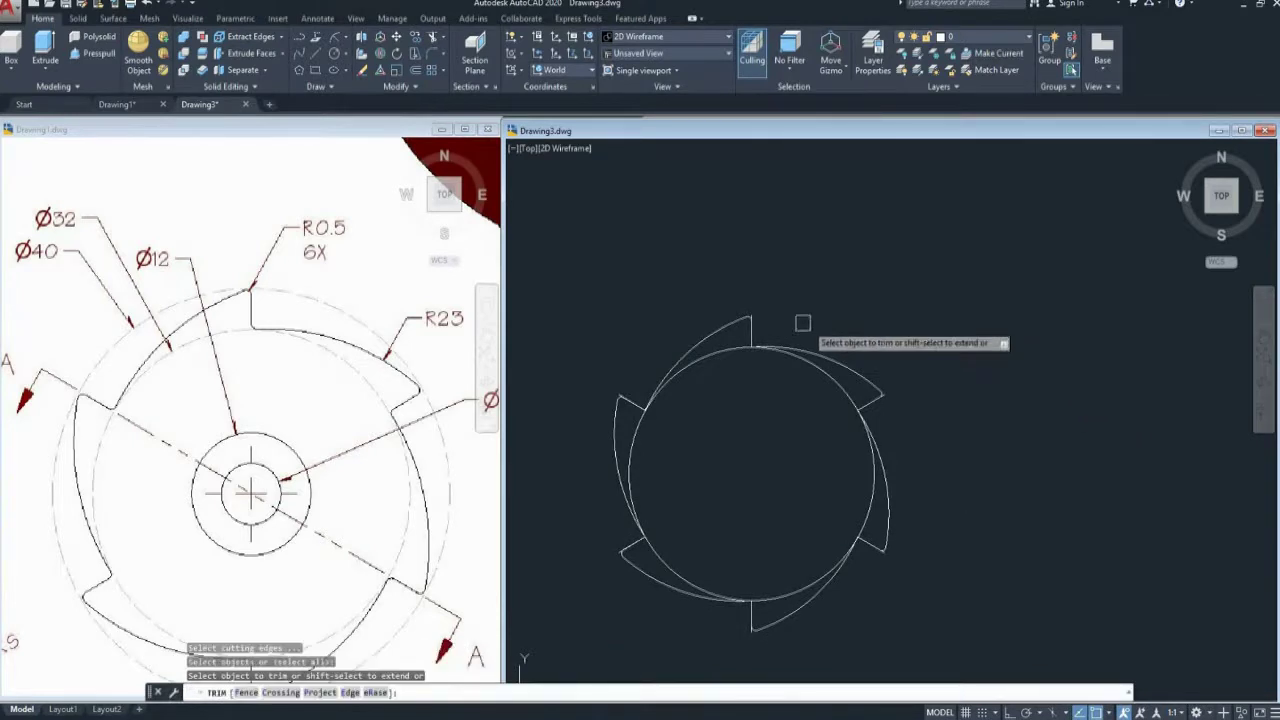
pyautogui.scroll(6, 736, 307)
pyautogui.click(878, 386)
pyautogui.scroll(-3, 877, 340)
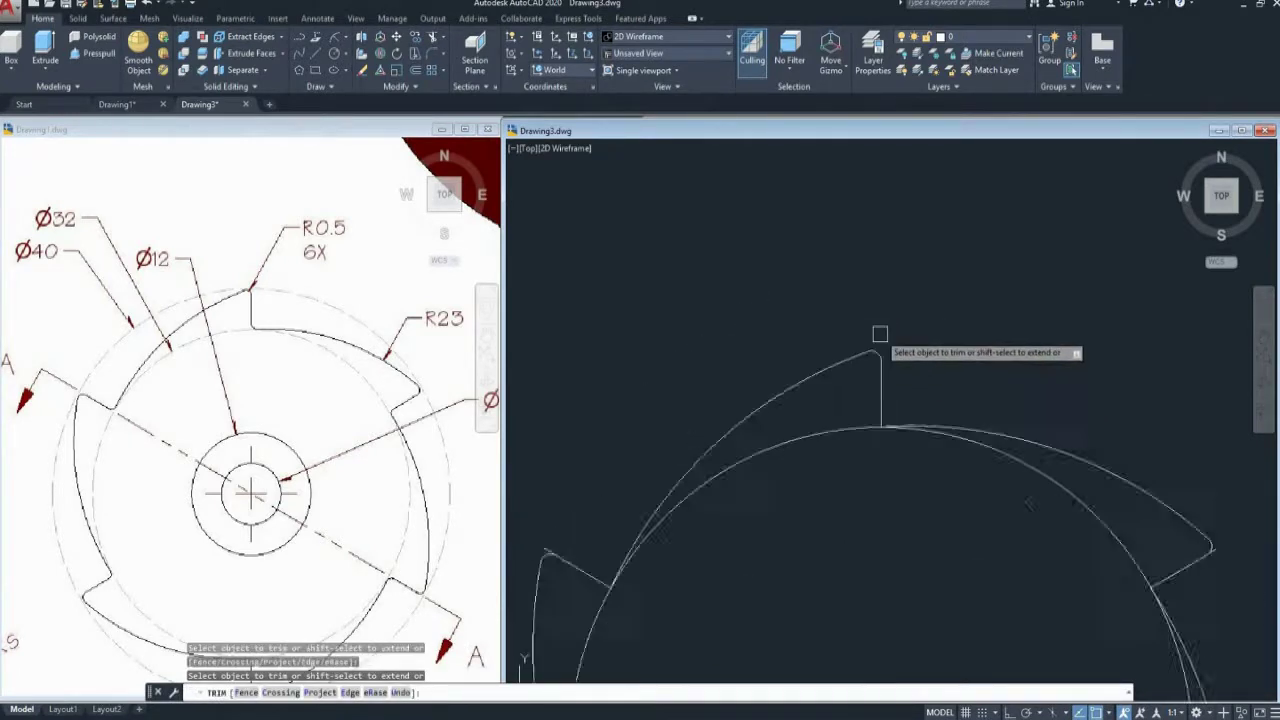
pyautogui.scroll(5, 645, 475)
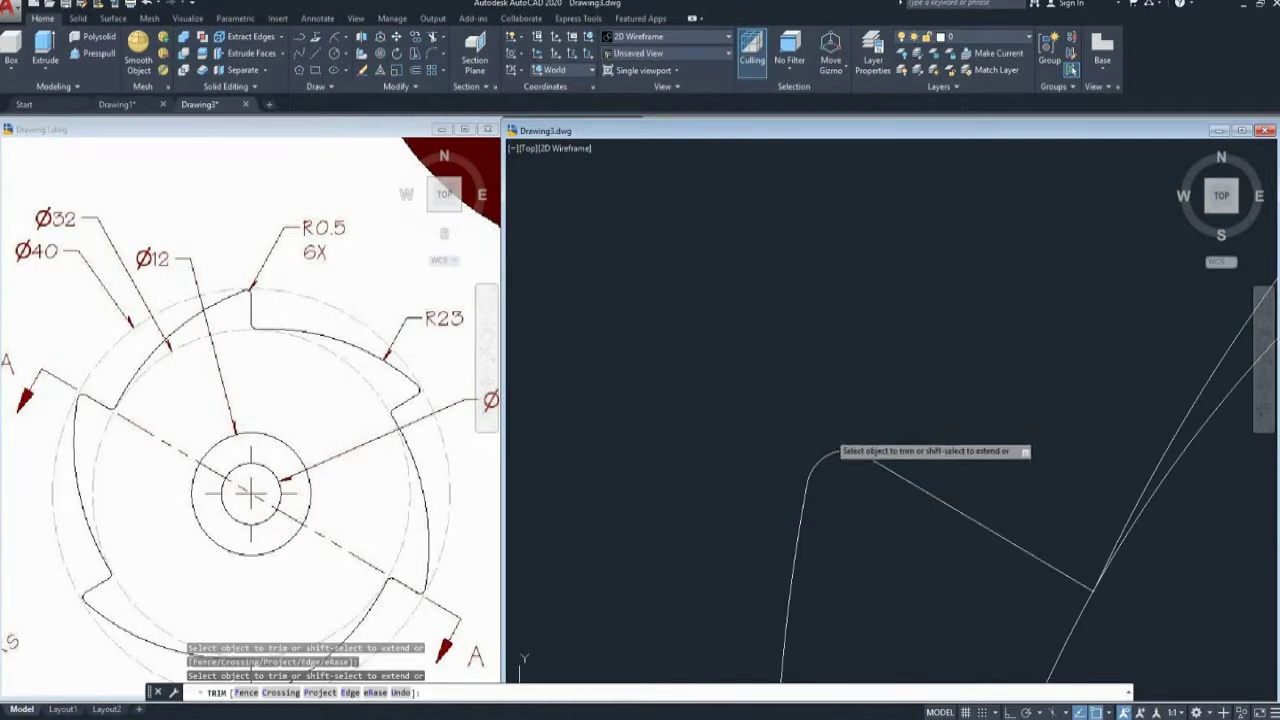
pyautogui.scroll(-5, 690, 360)
# Trim the leftover line ends beyond the rounded tips of the lower-left and bottom teeth
pyautogui.scroll(1, 780, 457)
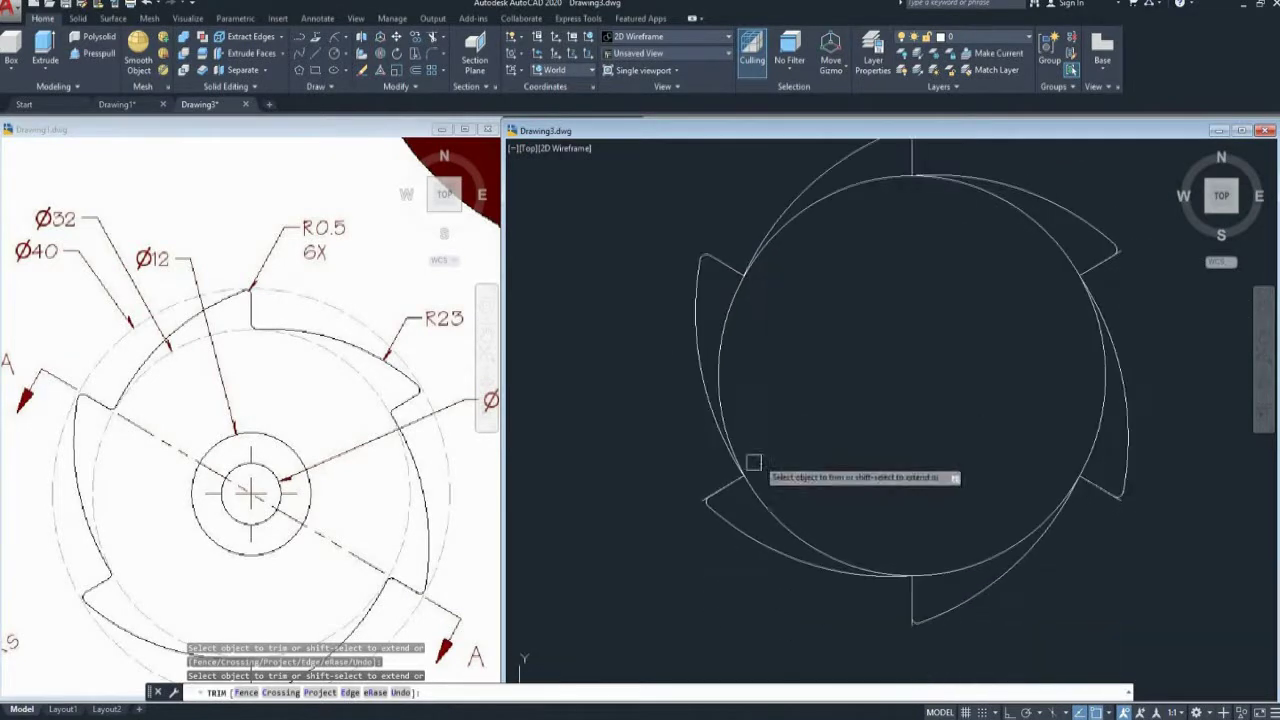
pyautogui.scroll(4, 706, 505)
pyautogui.scroll(-3, 600, 420)
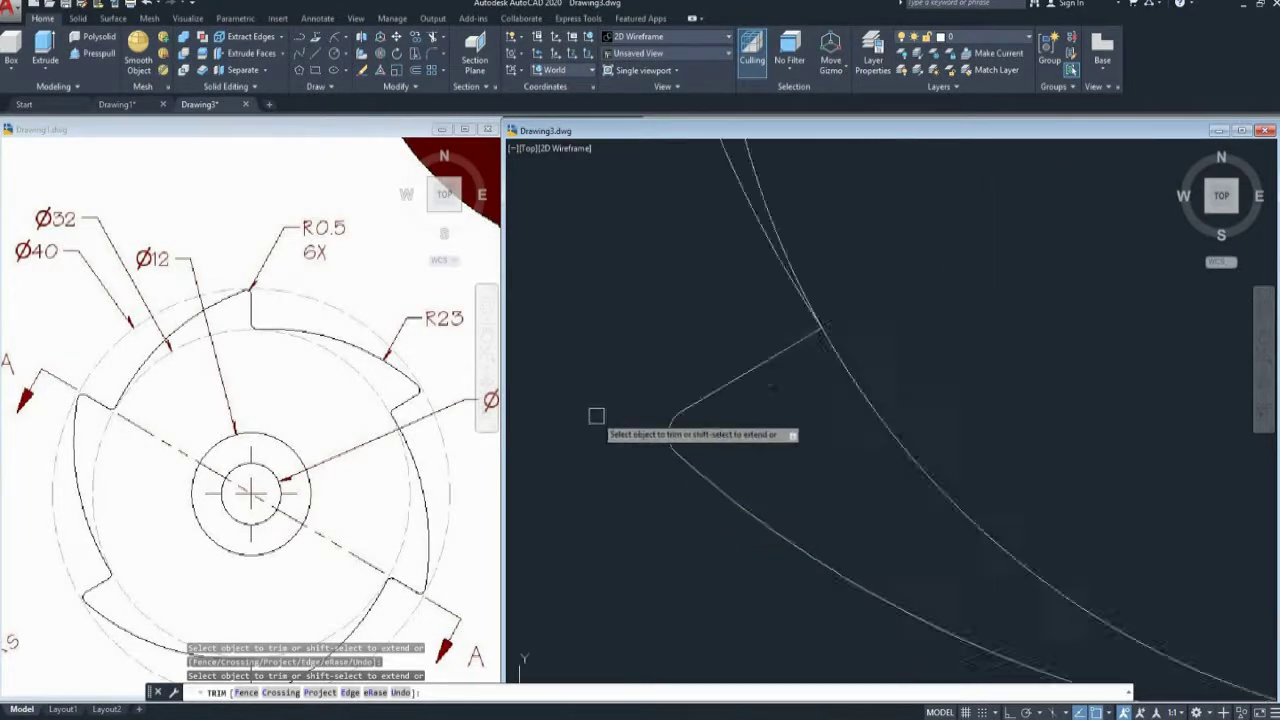
pyautogui.scroll(6, 789, 540)
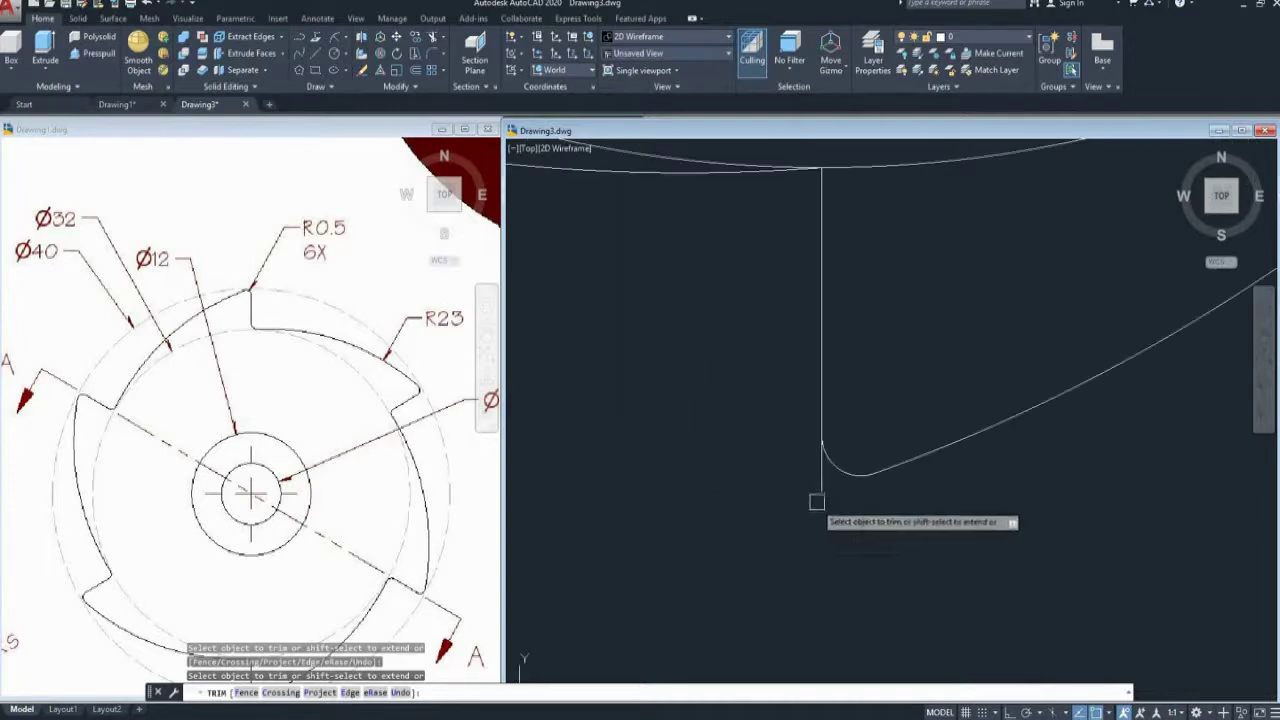
pyautogui.scroll(-5, 808, 490)
# Trim the leftover line ends at the lower-right and upper-right tooth tips and finish the Trim command
pyautogui.scroll(5, 860, 460)
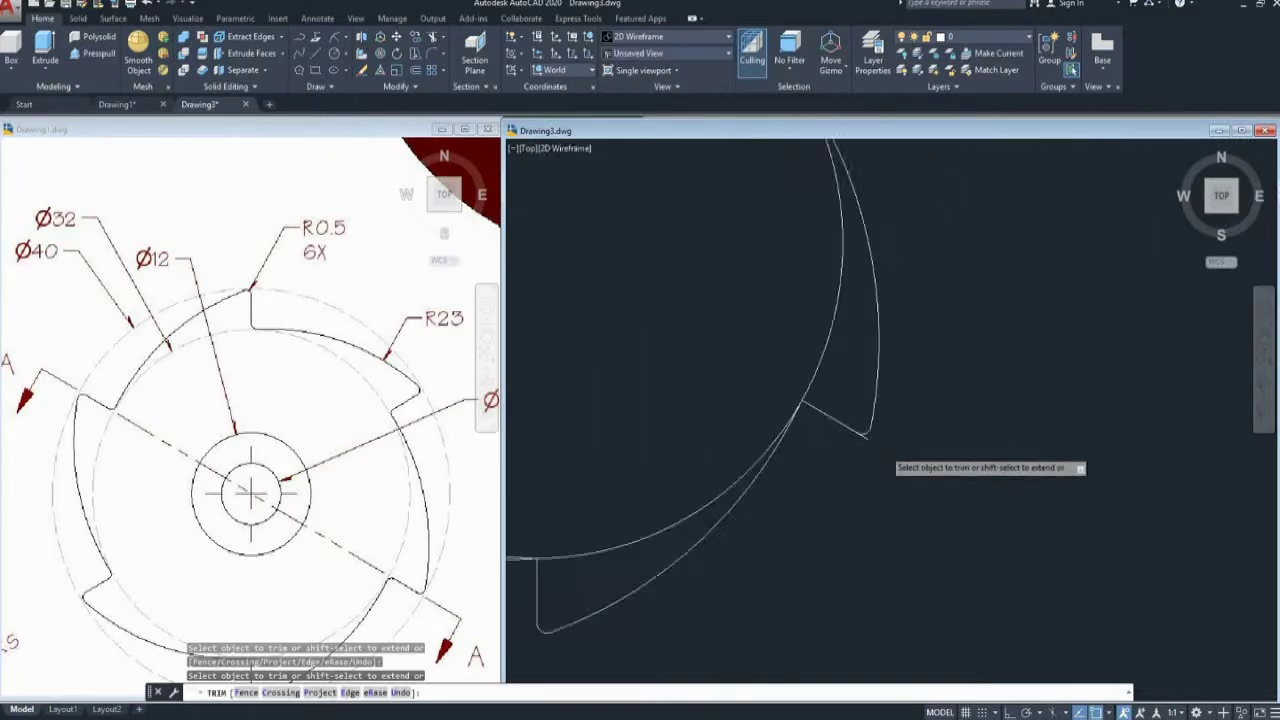
pyautogui.scroll(-4, 849, 434)
pyautogui.scroll(2, 854, 591)
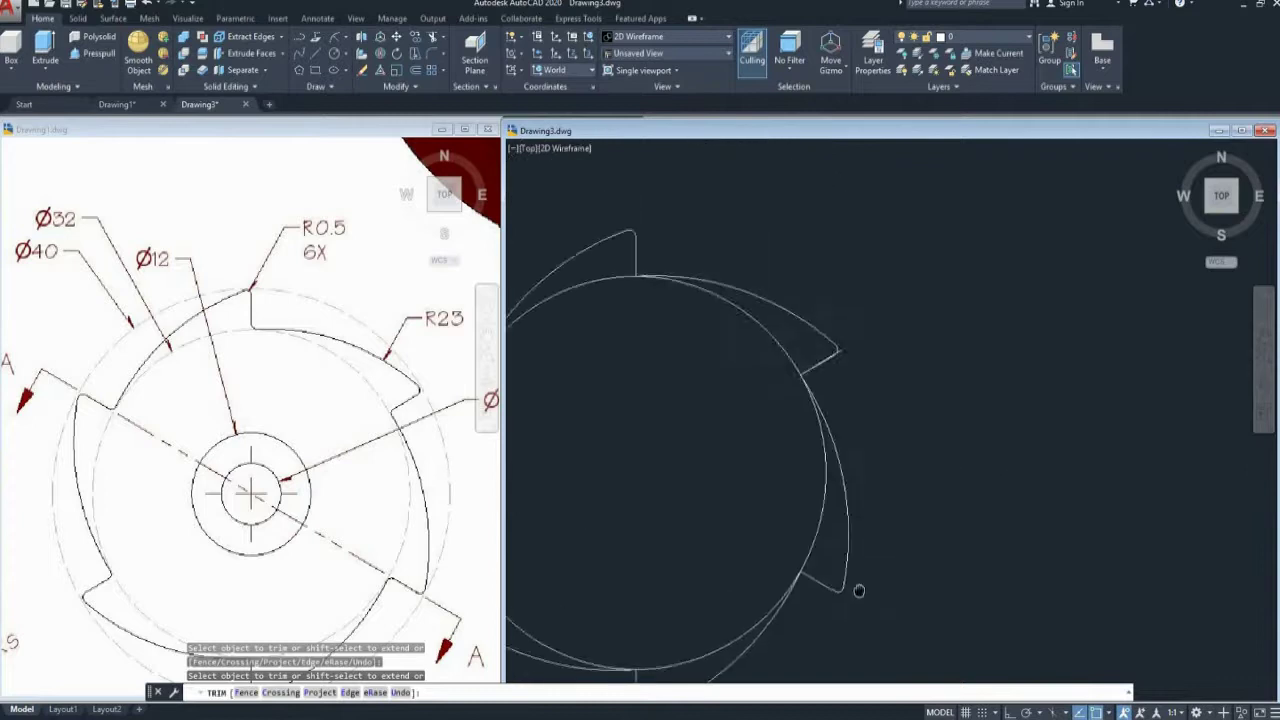
pyautogui.scroll(4, 862, 395)
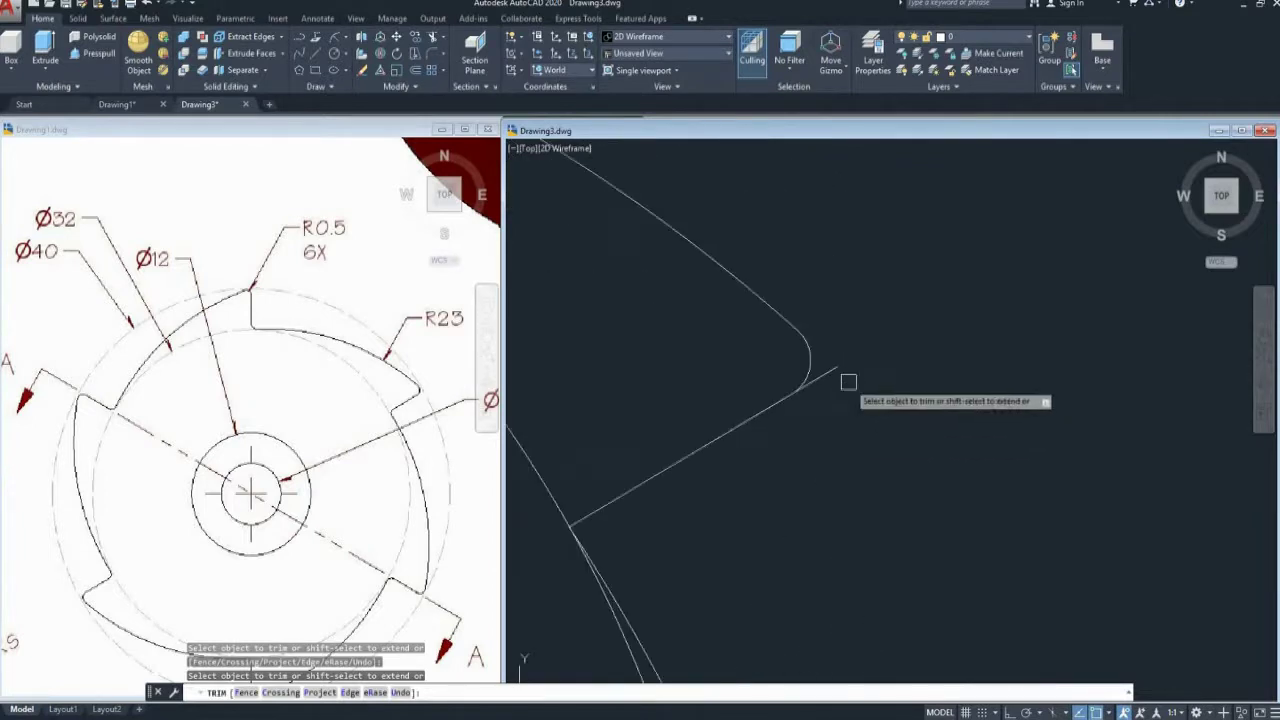
pyautogui.scroll(-6, 838, 374)
pyautogui.moveTo(994, 429); pyautogui.dragTo(989, 374, button='middle')
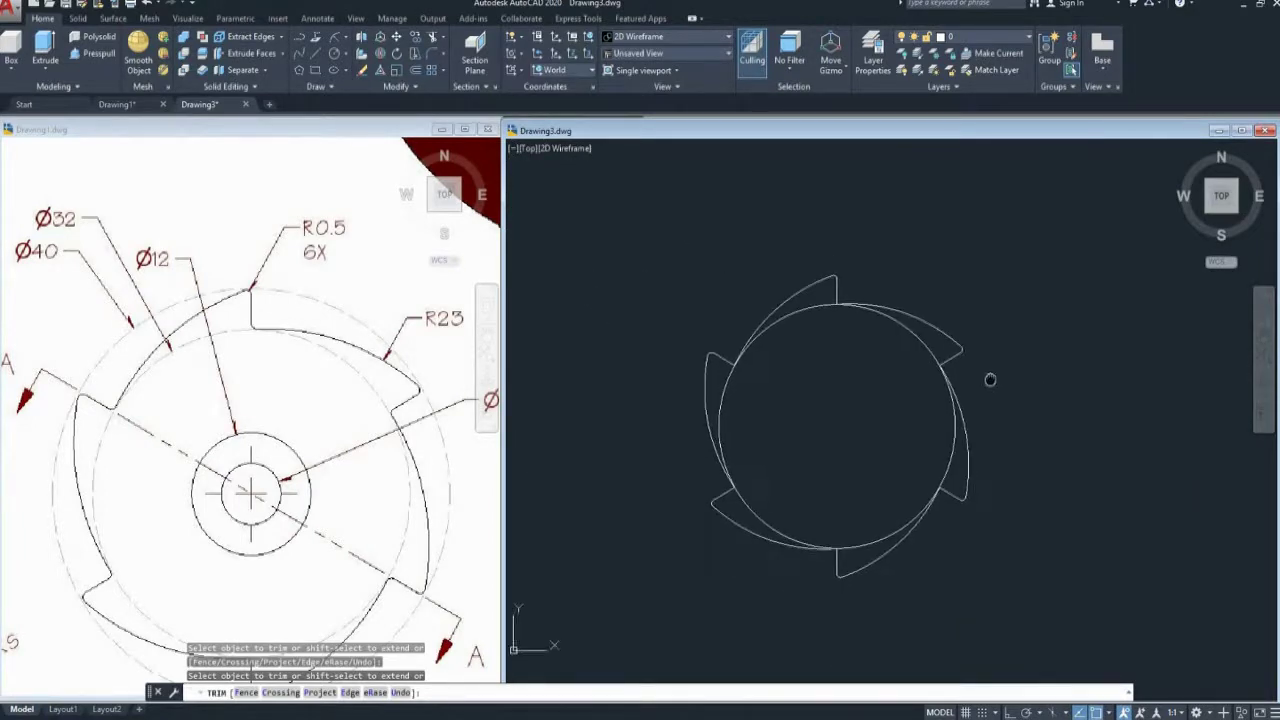
pyautogui.press('Escape')
# Draw a circle of diameter 12 centred on the ratchet wheel
pyautogui.hotkey('ctrl', 'Tab')
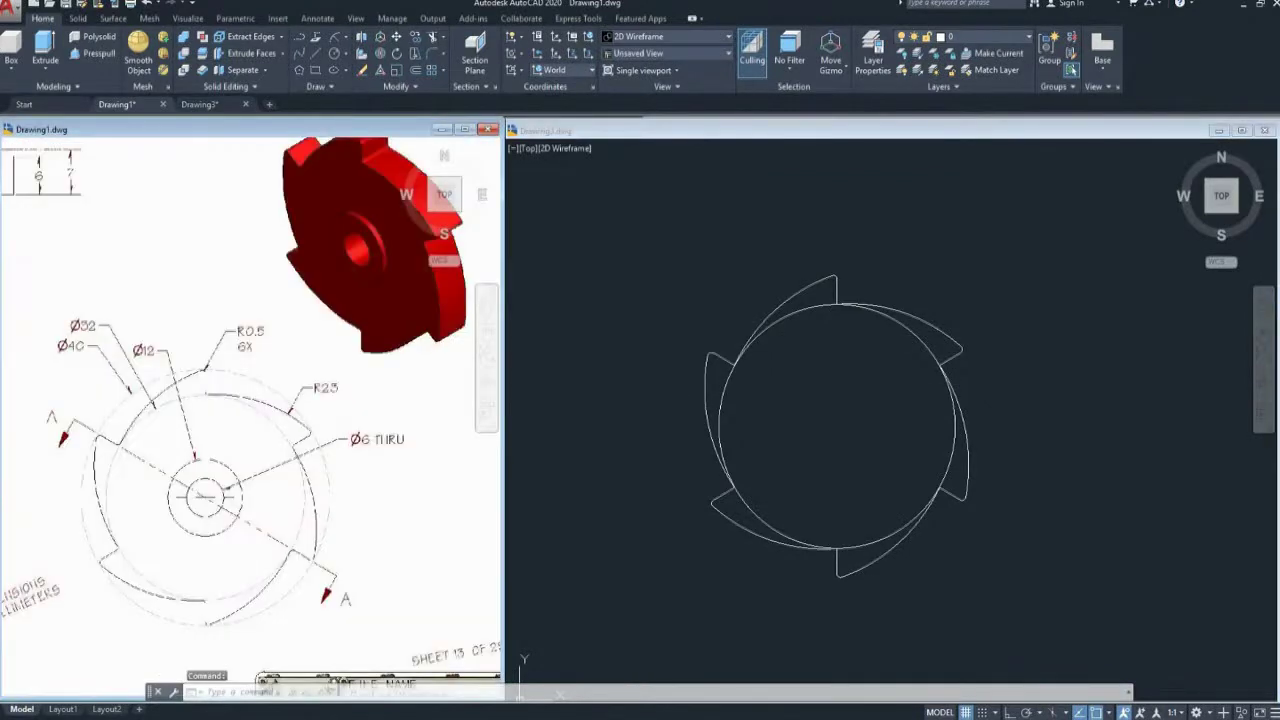
pyautogui.hotkey('ctrl', 'Tab')
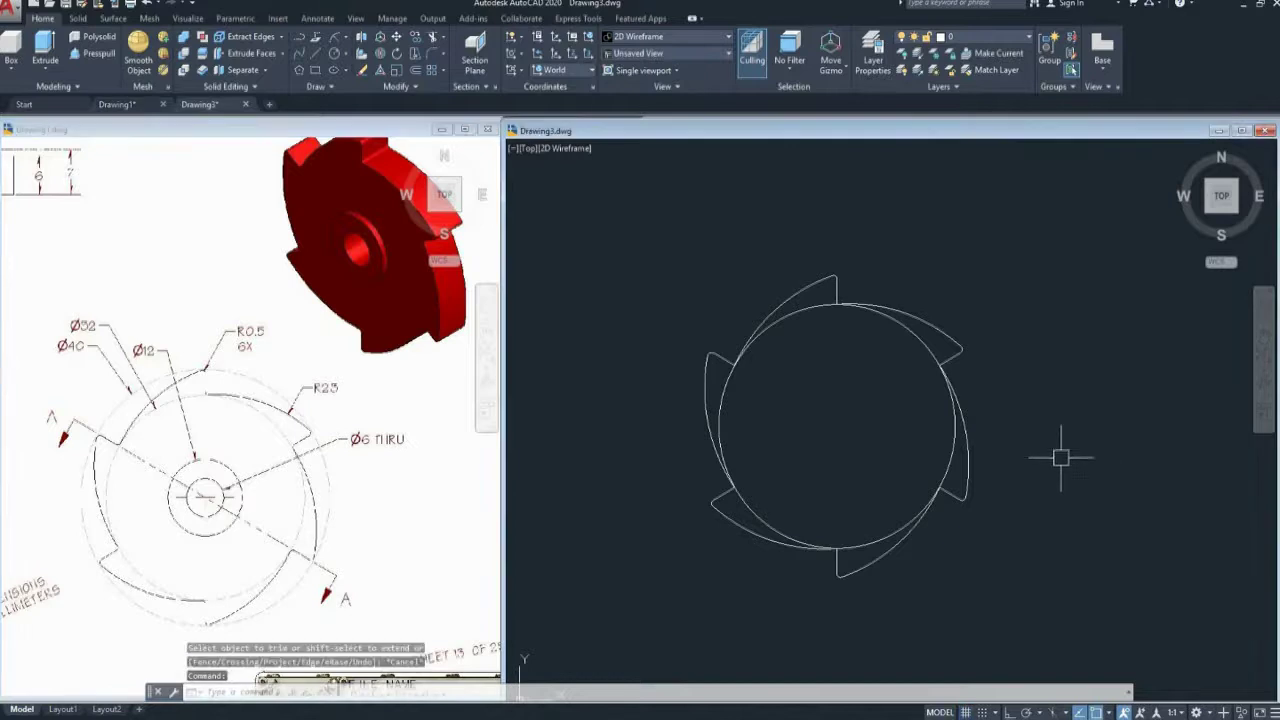
pyautogui.write('c')
pyautogui.press('Return')
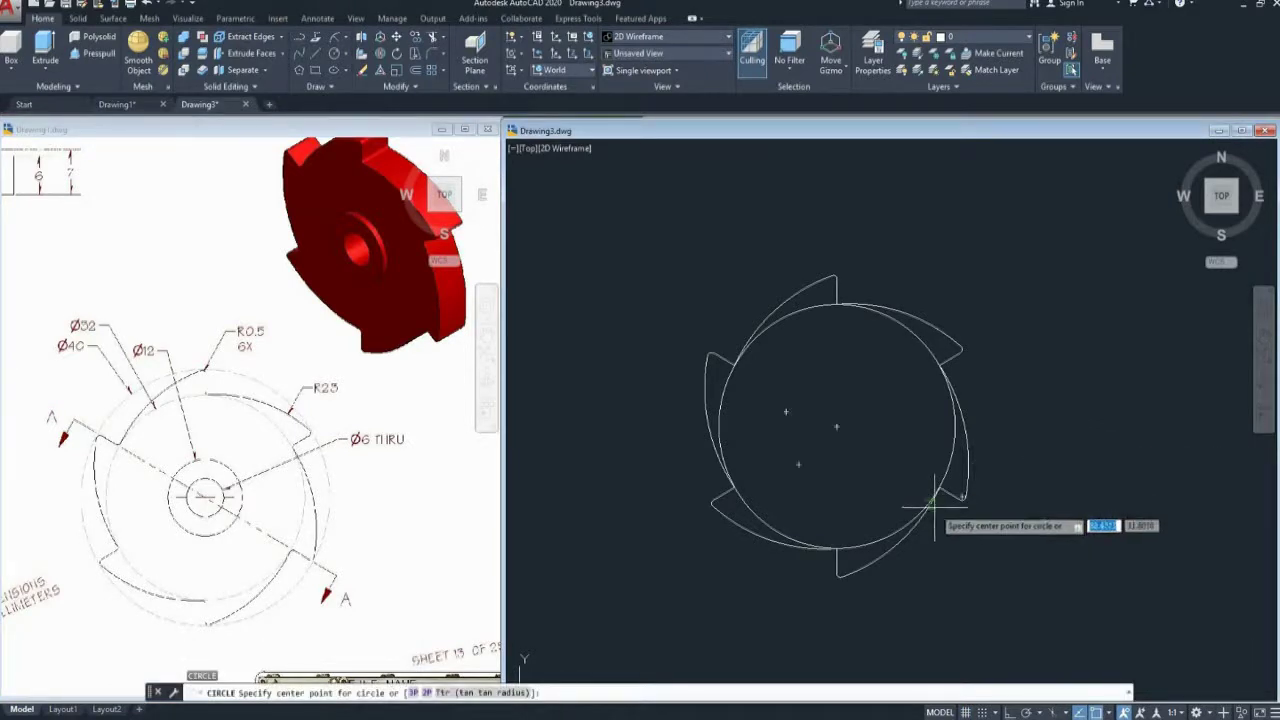
pyautogui.click(837, 427)
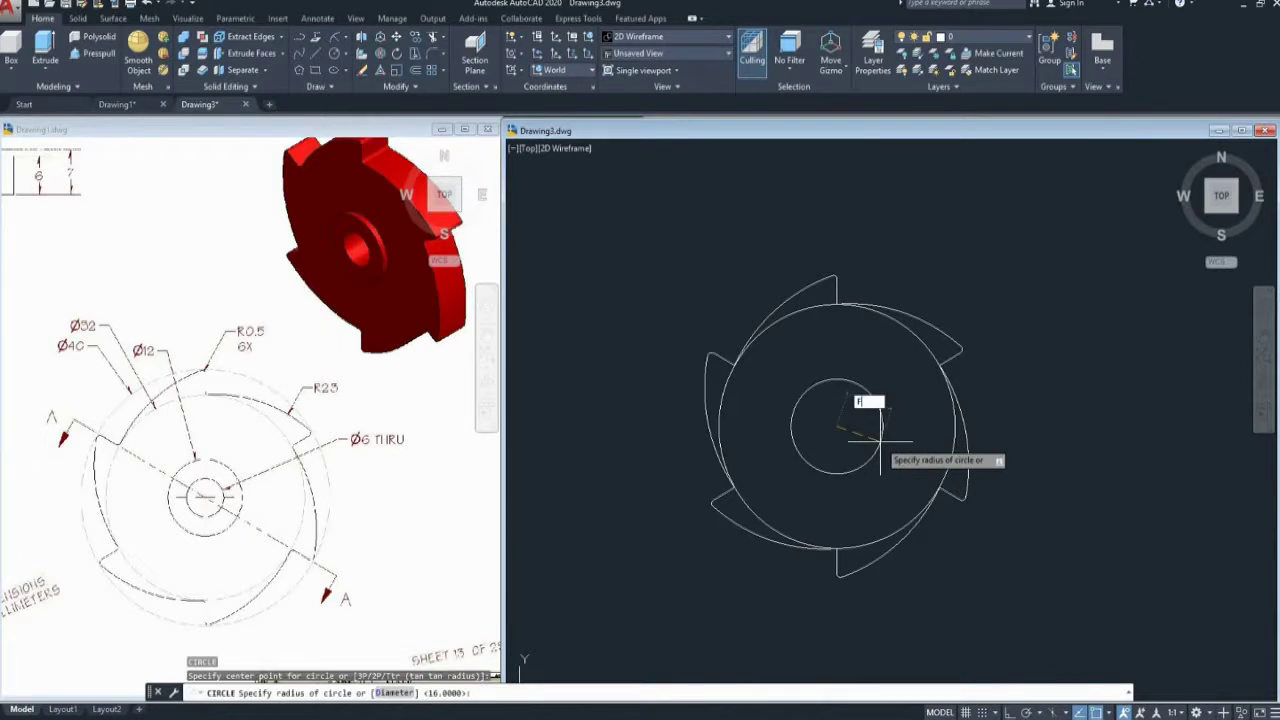
pyautogui.press('Return')
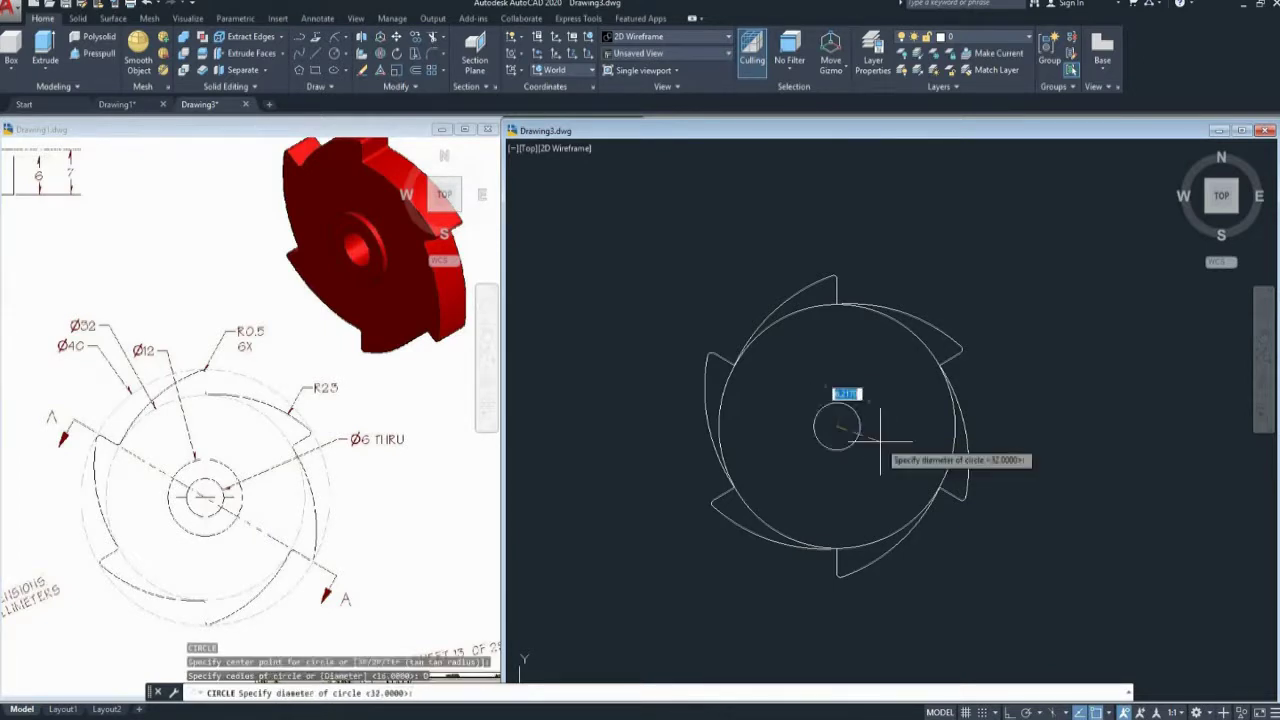
pyautogui.press('Return')
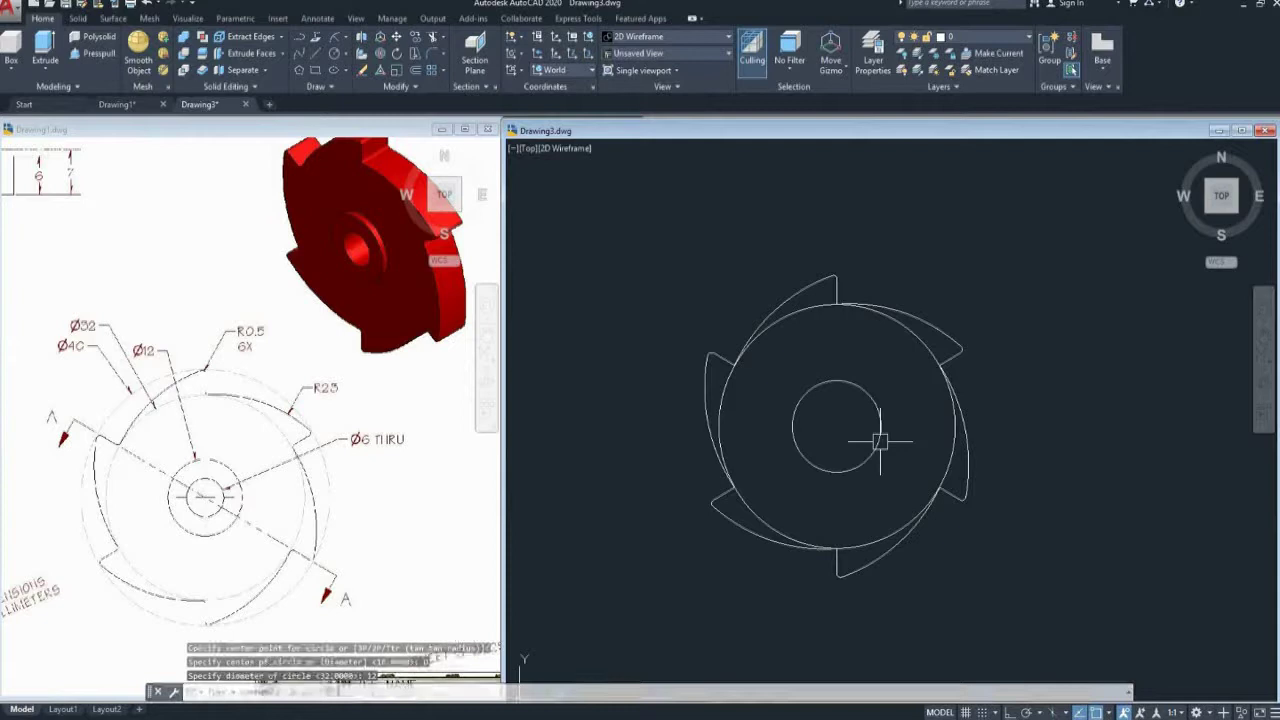
# Draw a concentric circle of diameter 6 at the wheel's centre for the through hole
pyautogui.press('Escape')
pyautogui.write('c')
pyautogui.press('Return')
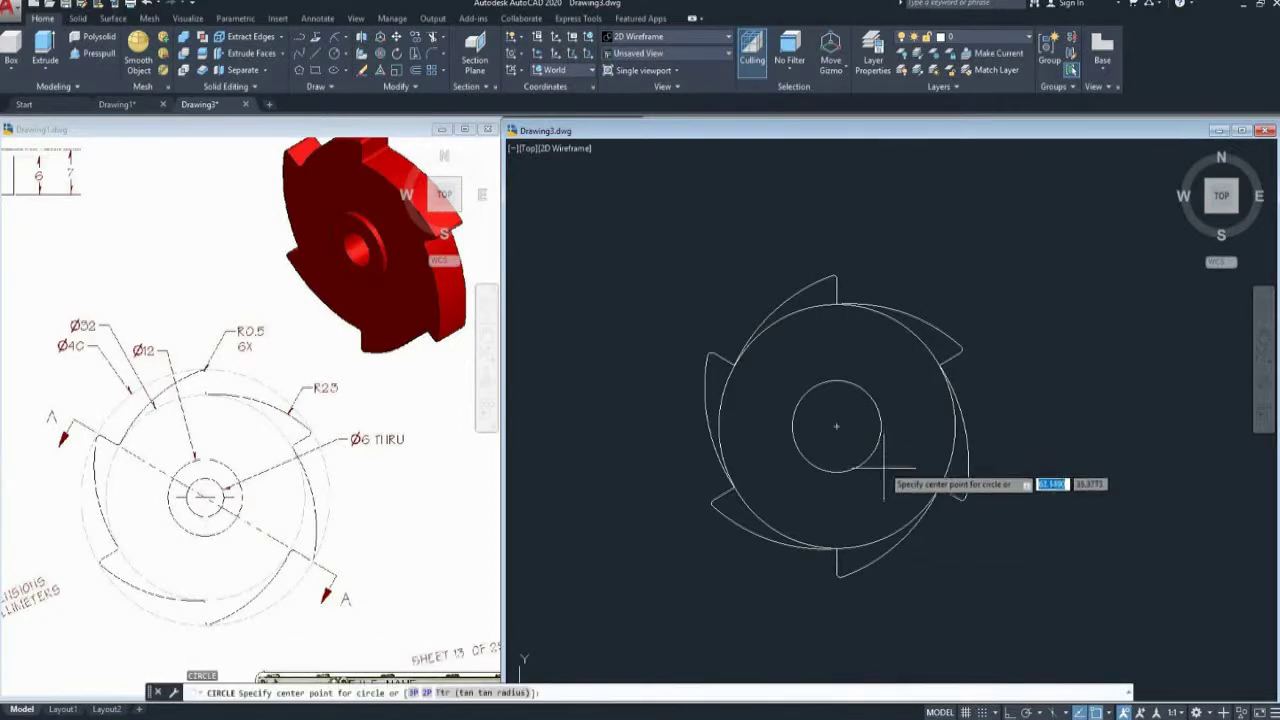
pyautogui.click(836, 426)
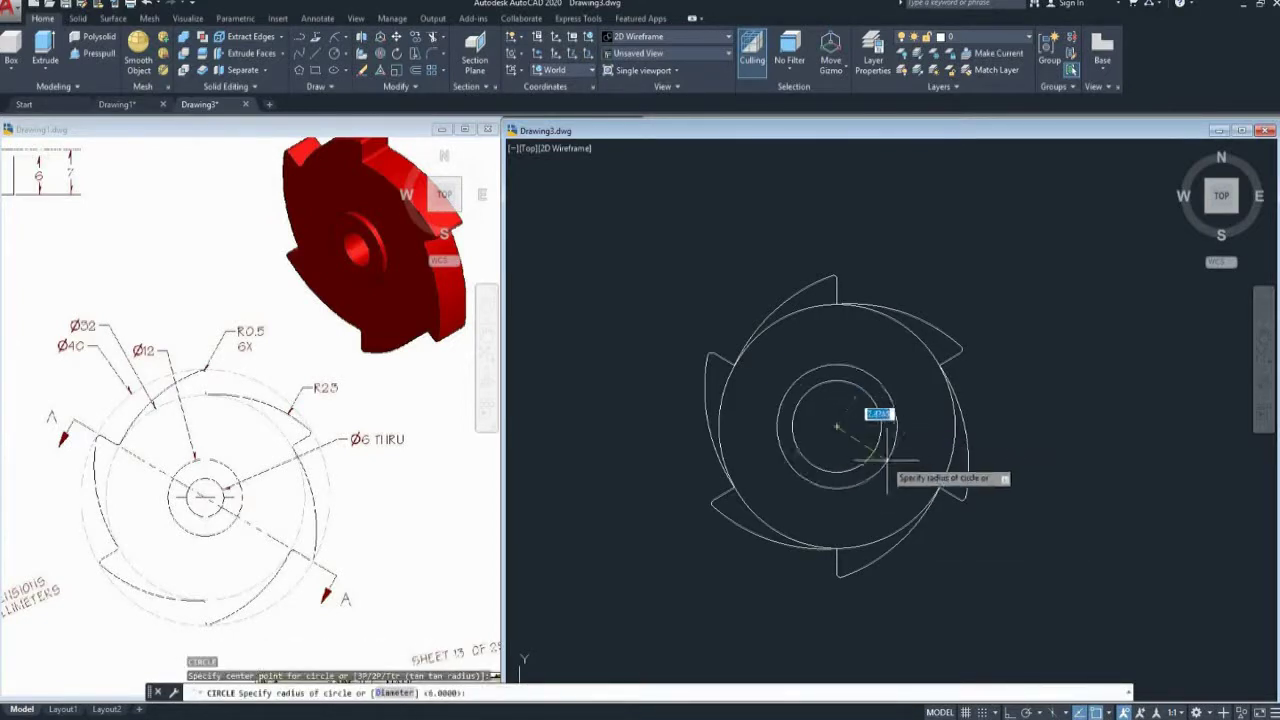
pyautogui.press('Return')
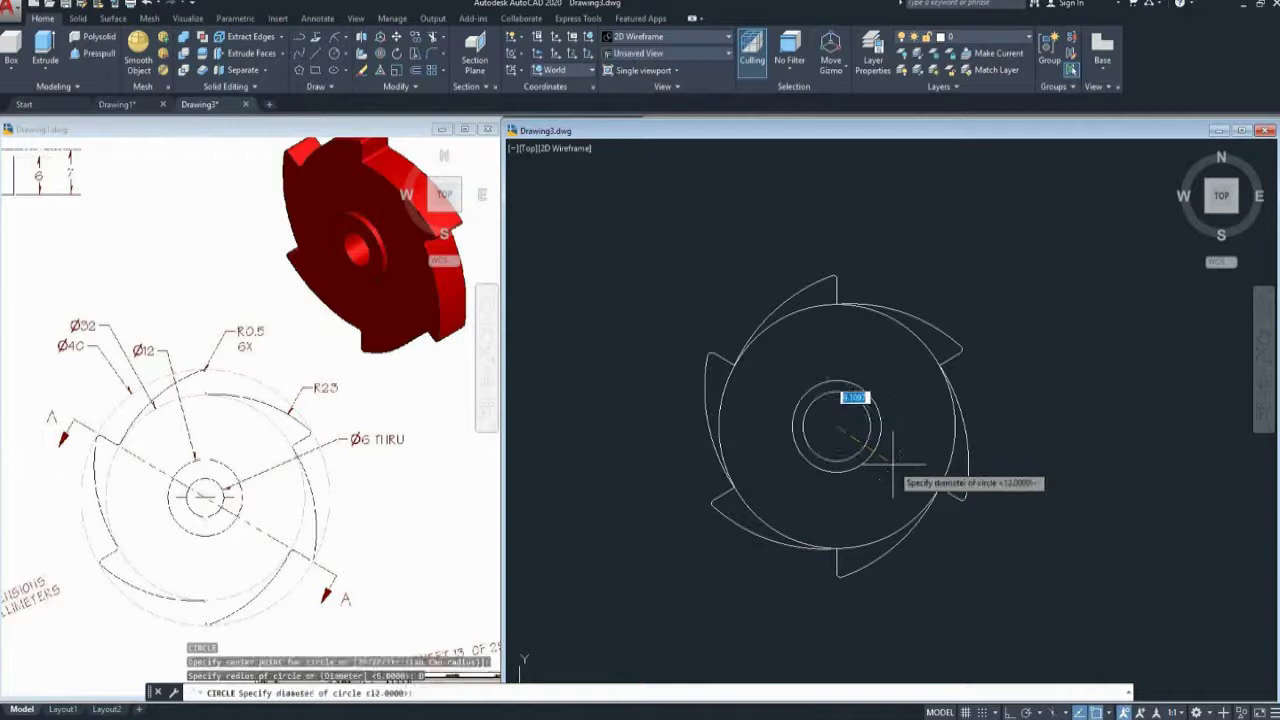
pyautogui.write('6')
pyautogui.press('Return')
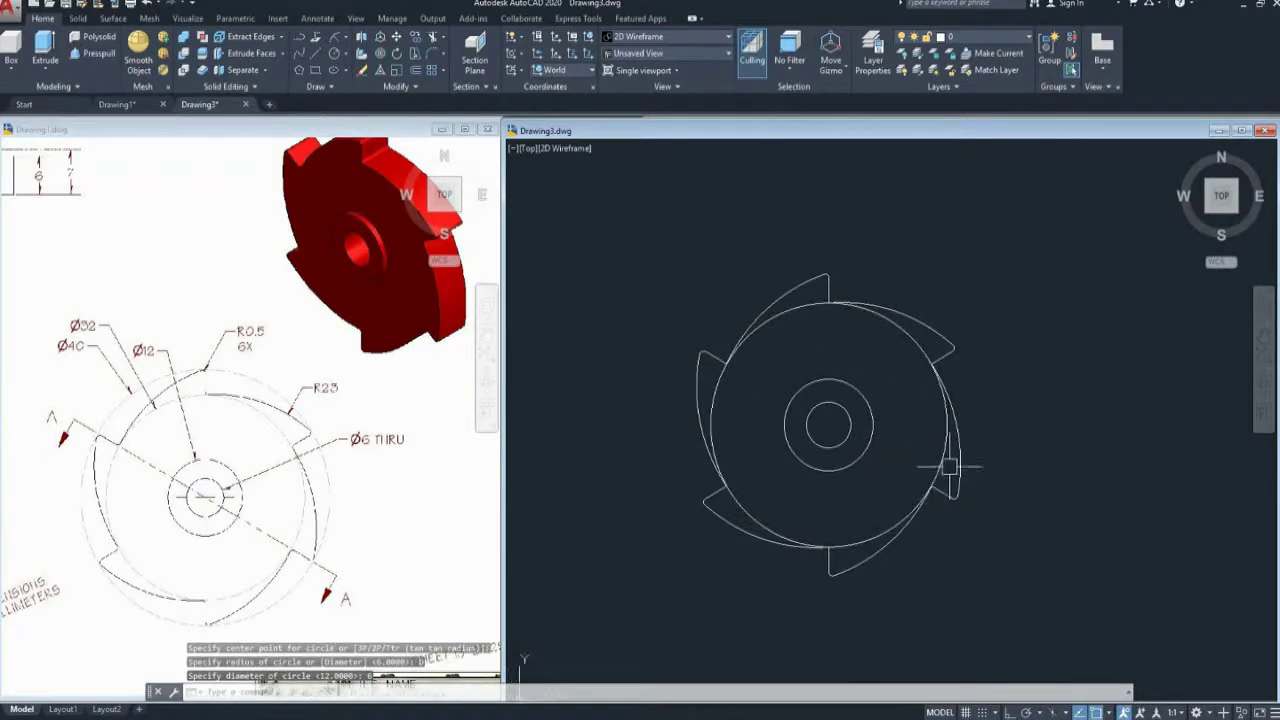
# Erase the large construction circle running through the tooth roots
pyautogui.click(946, 459)
pyautogui.press('Delete')
pyautogui.moveTo(892, 451); pyautogui.dragTo(916, 459, button='middle')
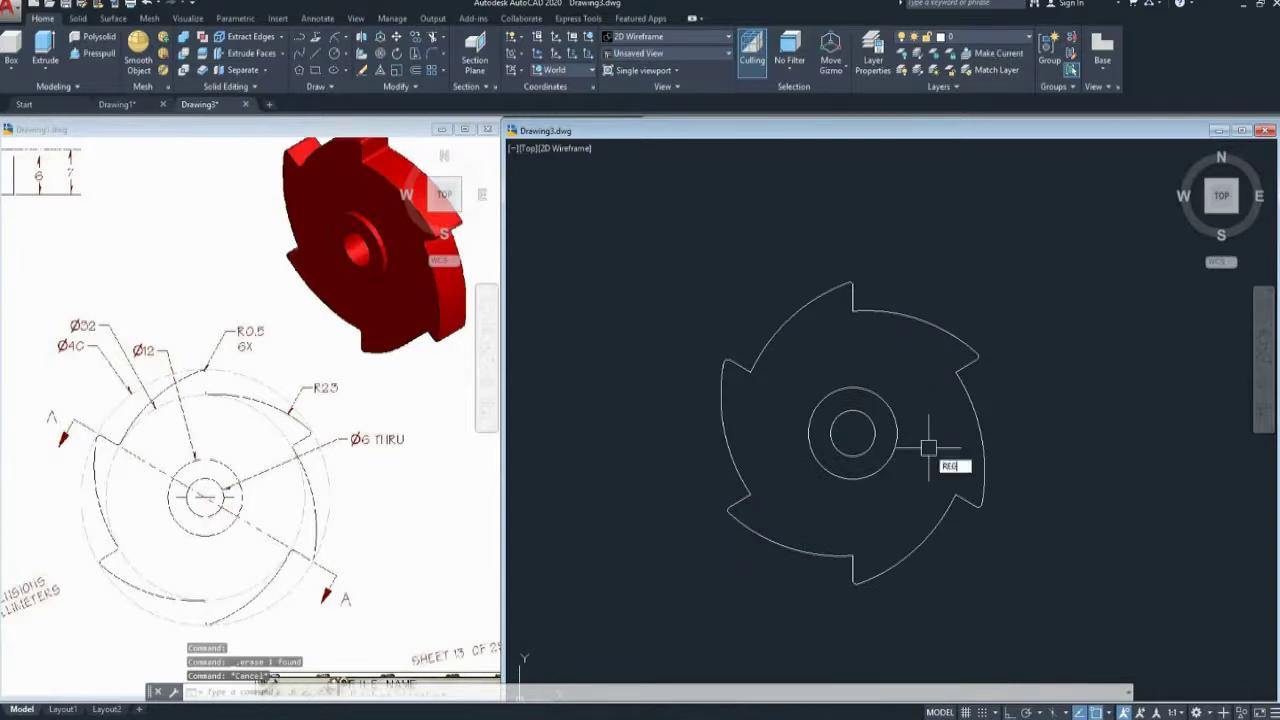
# Convert the toothed outline and both centre circles into regions
pyautogui.press('Return')
pyautogui.scroll(-2, 929, 443)
pyautogui.click(1023, 311)
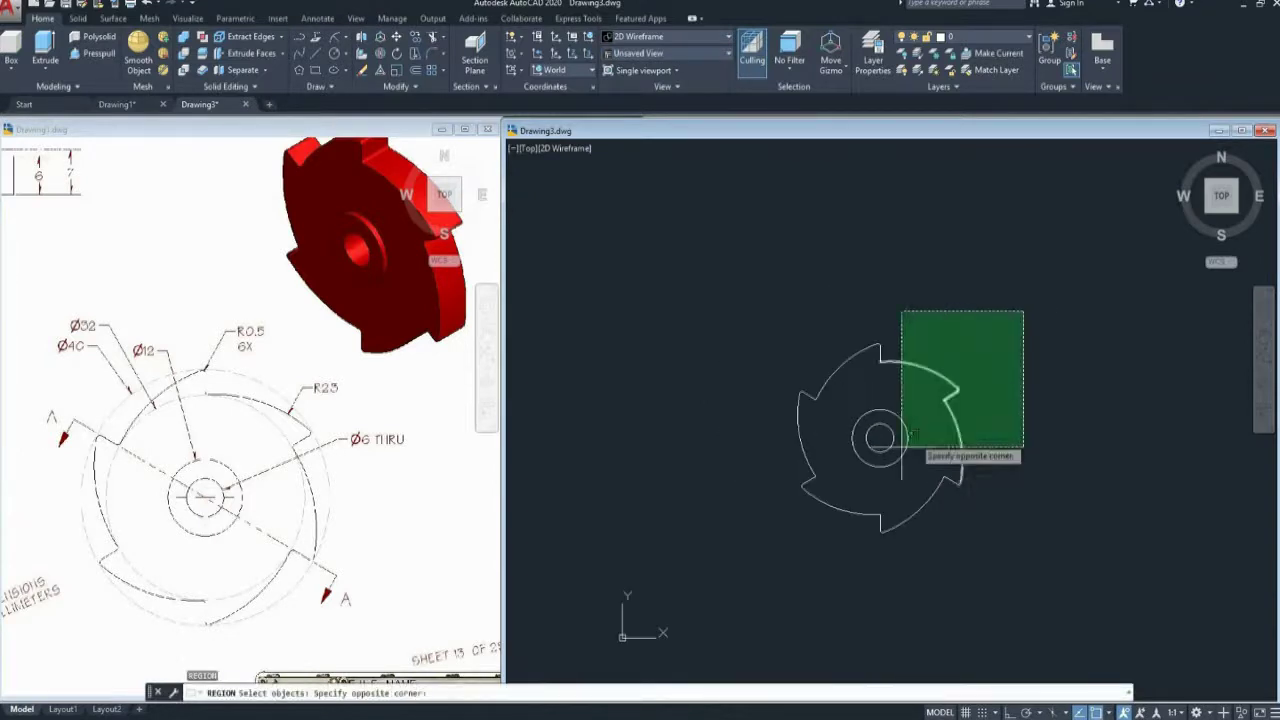
pyautogui.click(676, 622)
pyautogui.press('Return')
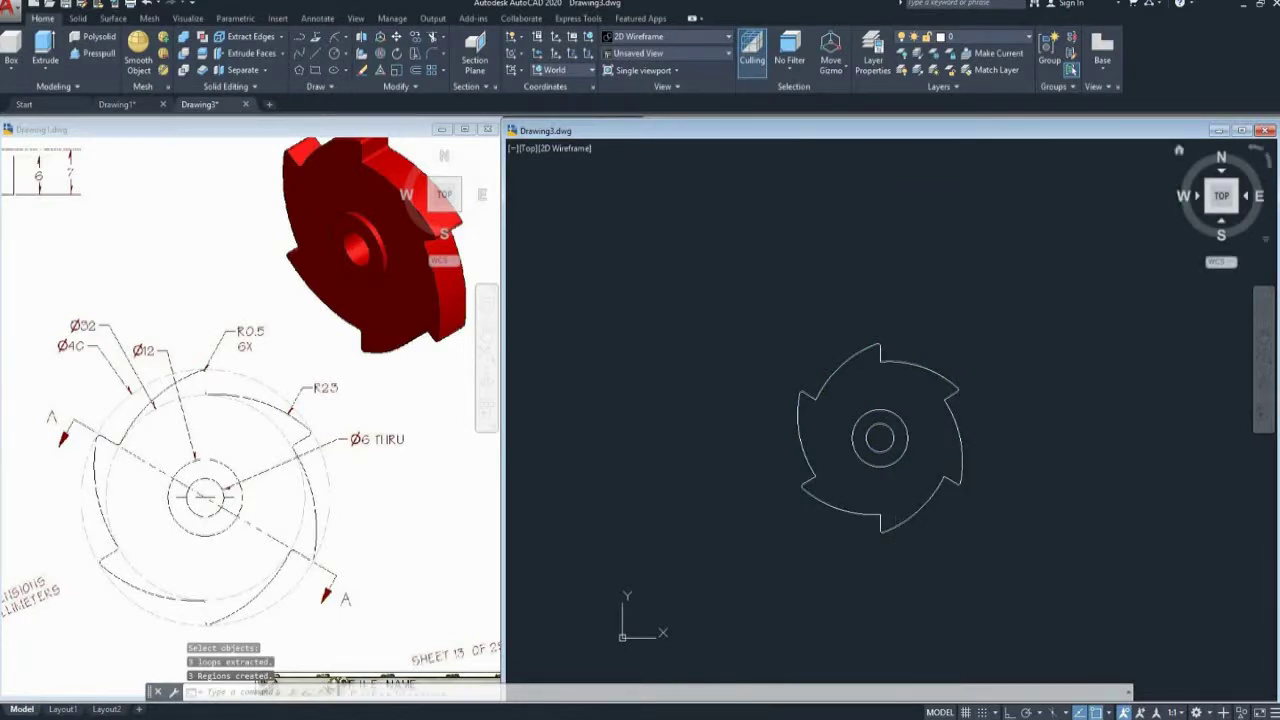
# Switch the model to its isometric home view and examine the thickness dimensions of section A-A in the reference drawing
pyautogui.click(1179, 150)
pyautogui.scroll(-2, 985, 411)
pyautogui.moveTo(988, 411); pyautogui.dragTo(951, 440, button='middle')
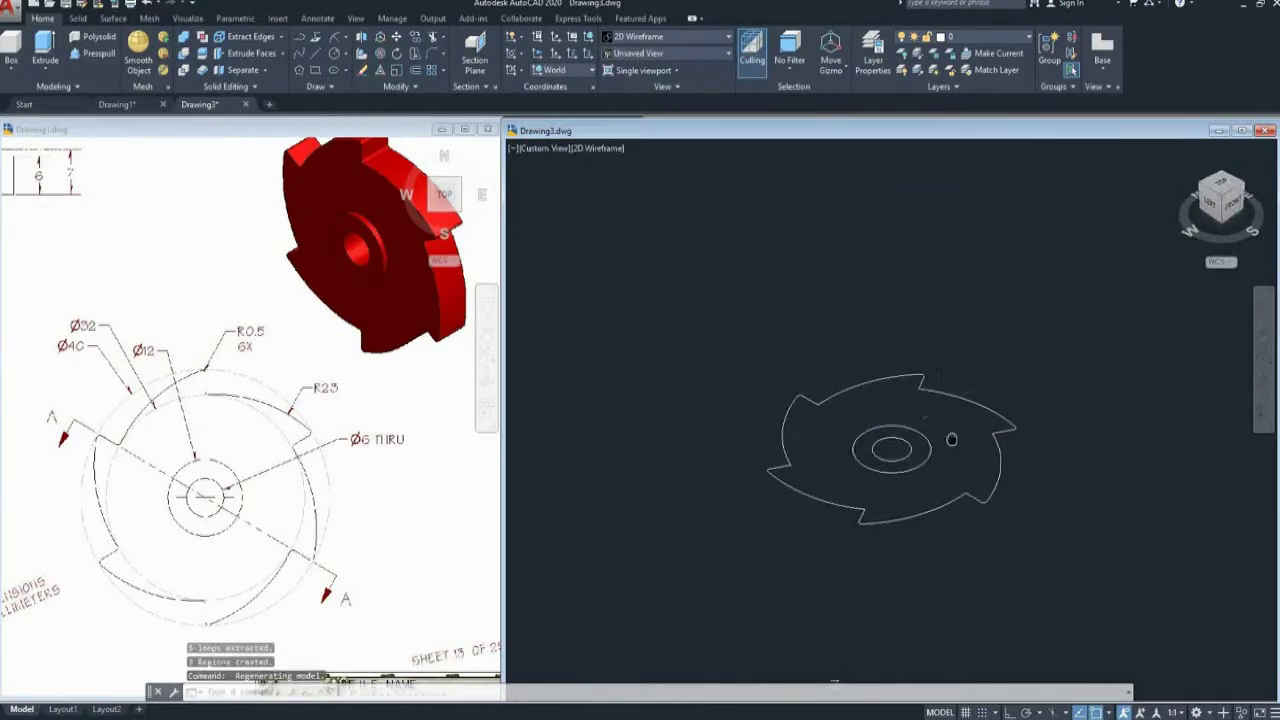
pyautogui.click(285, 325)
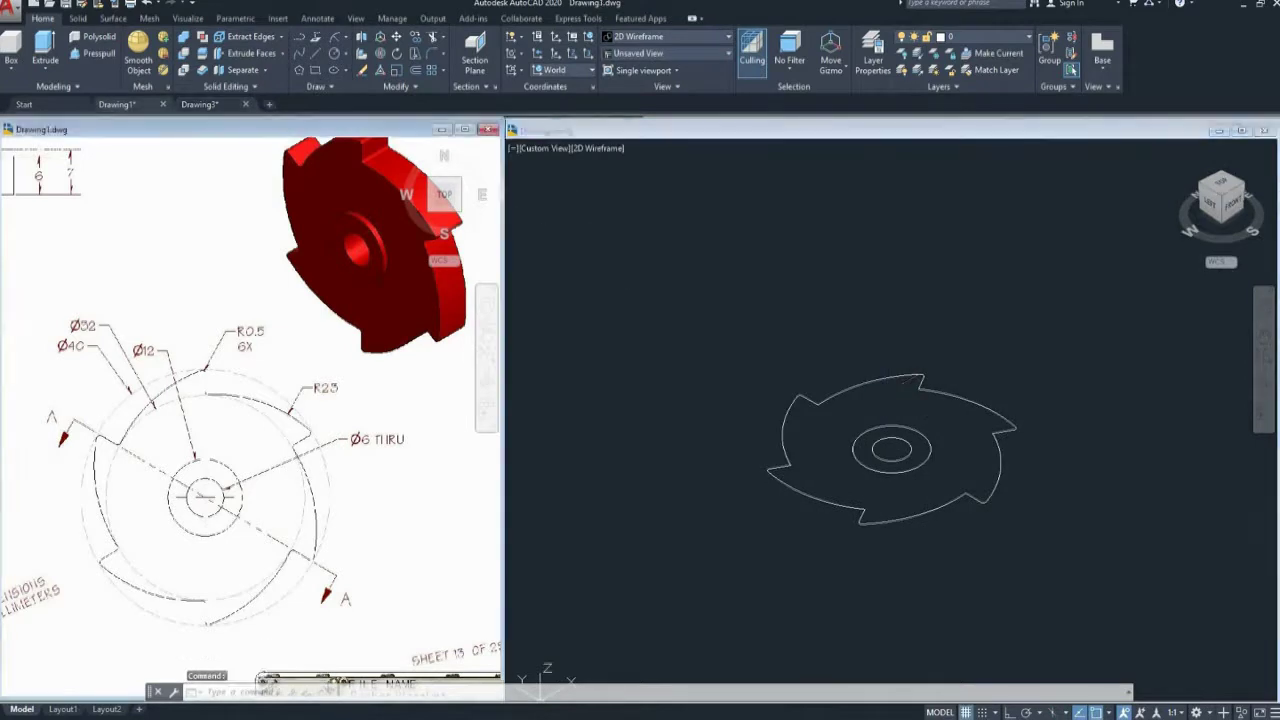
pyautogui.scroll(-4, 252, 345)
pyautogui.moveTo(210, 329); pyautogui.dragTo(237, 370, button='middle')
pyautogui.scroll(2, 167, 302)
pyautogui.scroll(3, 166, 337)
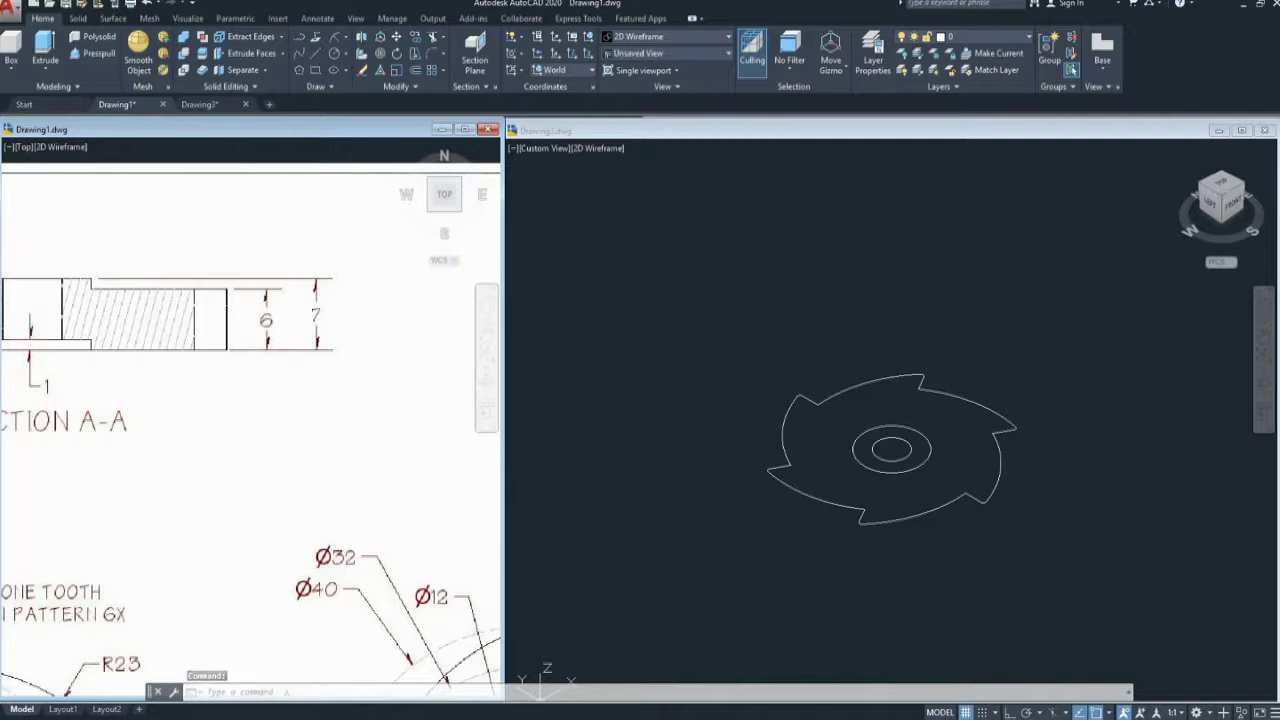
# Extrude the toothed outline region in the model drawing to the 6 mm wheel thickness
pyautogui.click(742, 274)
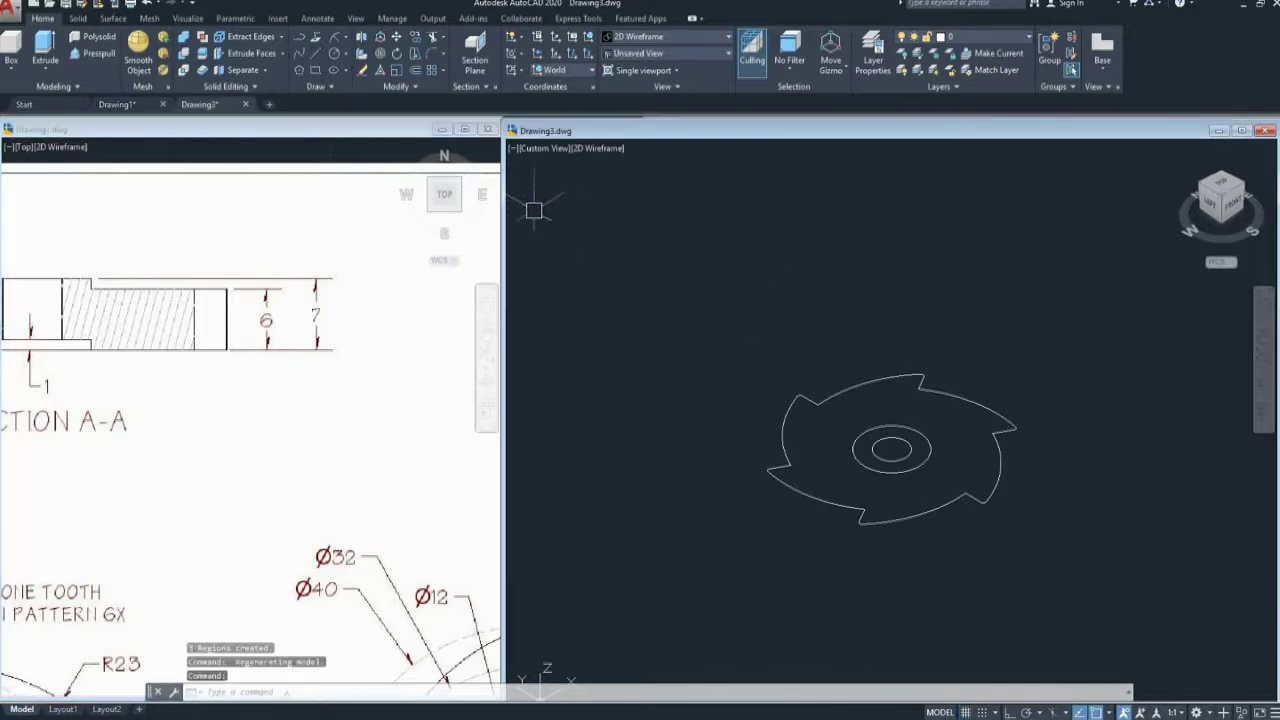
pyautogui.write('EX')
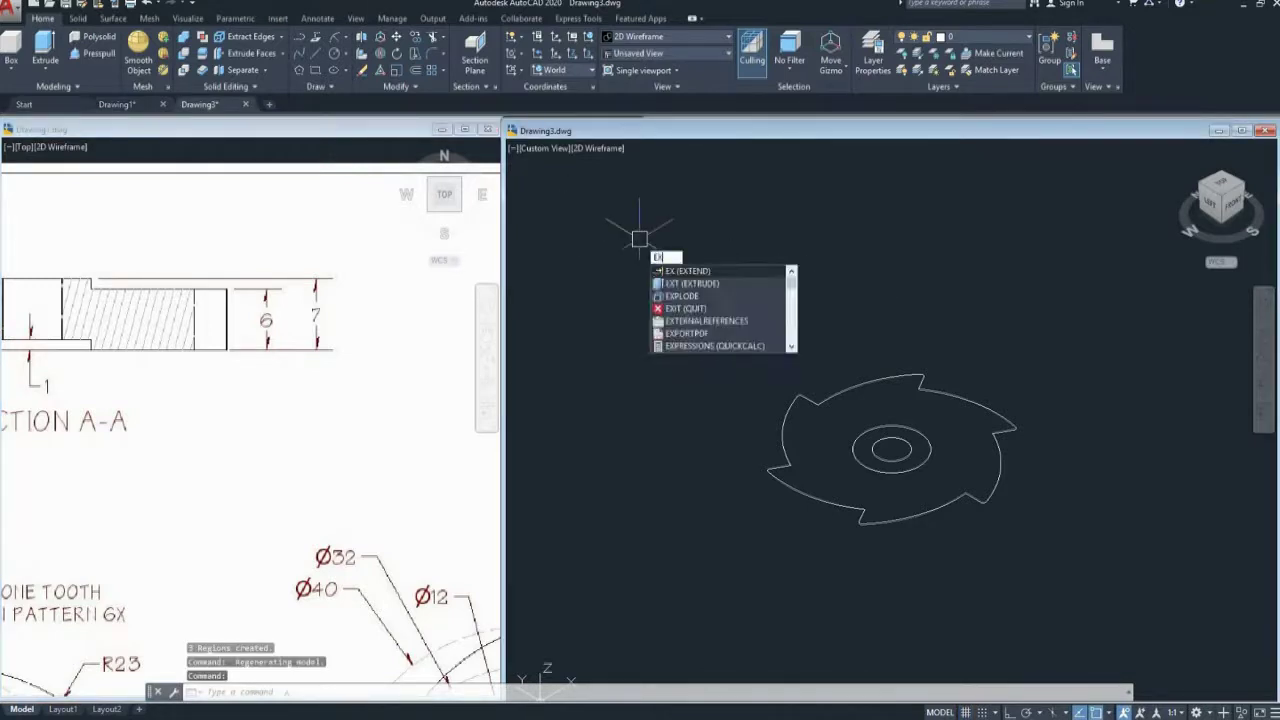
pyautogui.write('T')
pyautogui.press('Return')
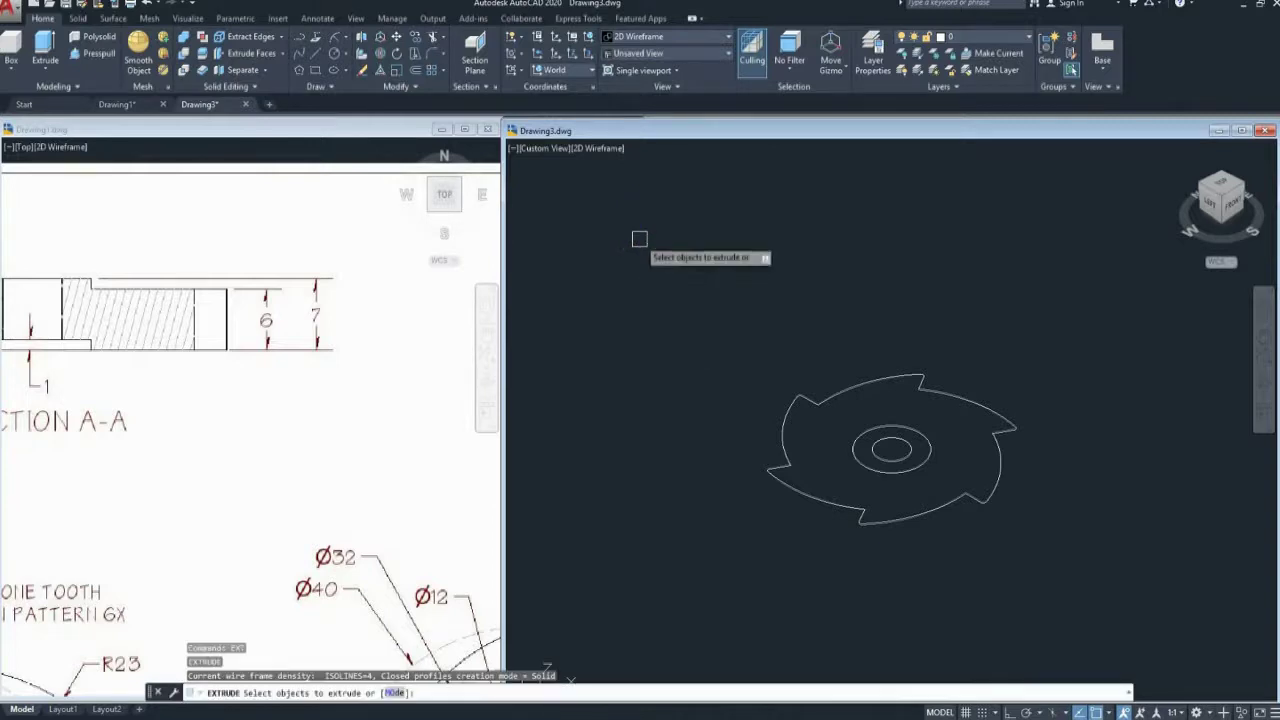
pyautogui.click(826, 397)
pyautogui.press('Return')
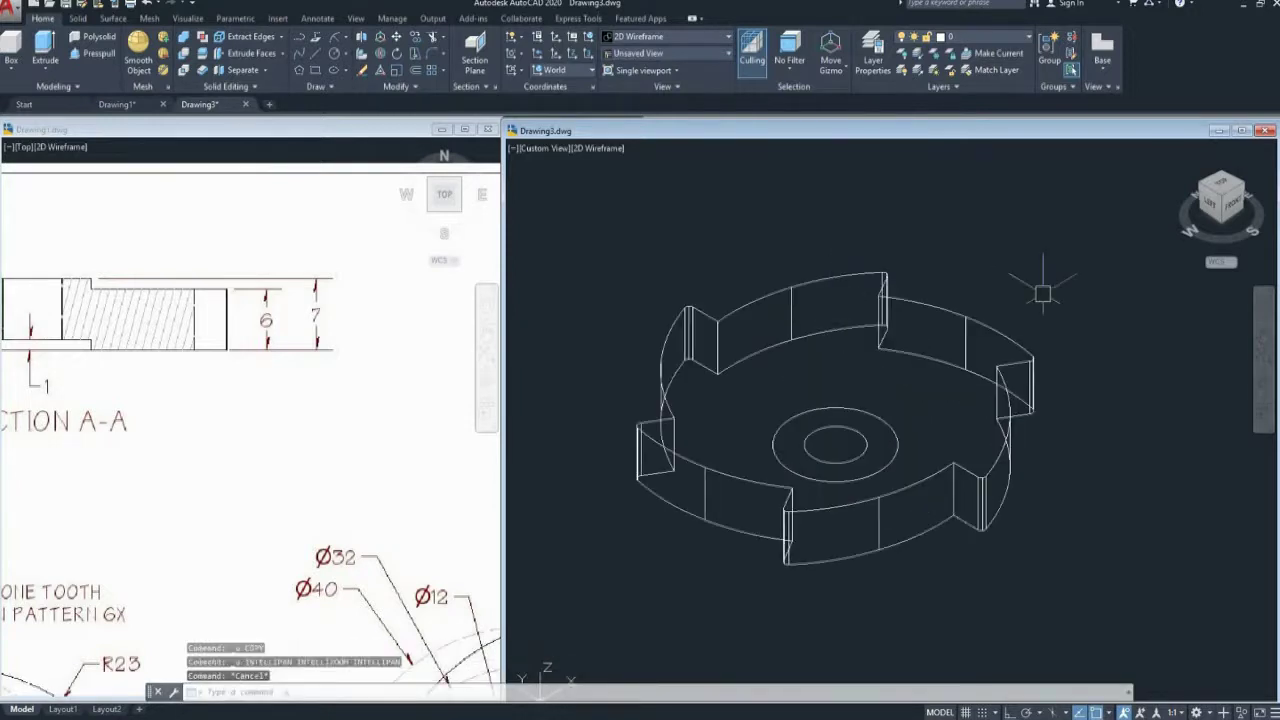
# Copy the 12 mm circle region from its centre 6 mm straight up with Ortho on
pyautogui.write('o')
pyautogui.press('Return')
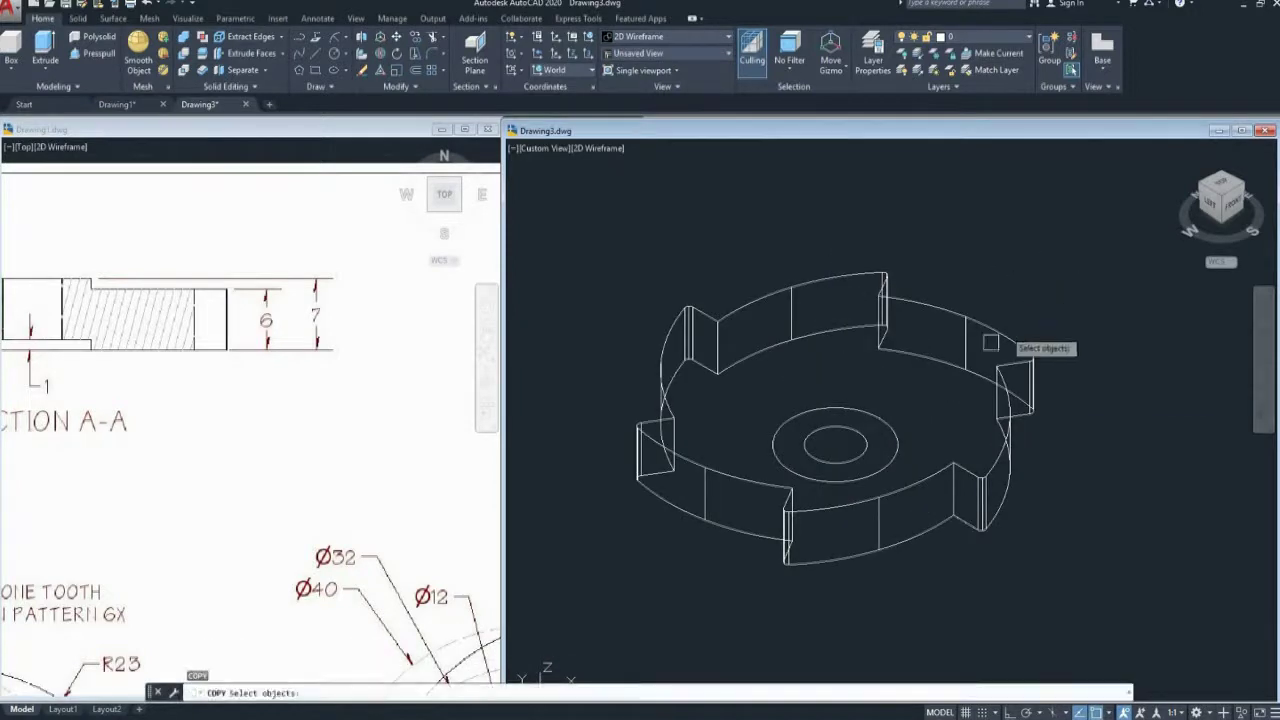
pyautogui.click(896, 444)
pyautogui.press('Return')
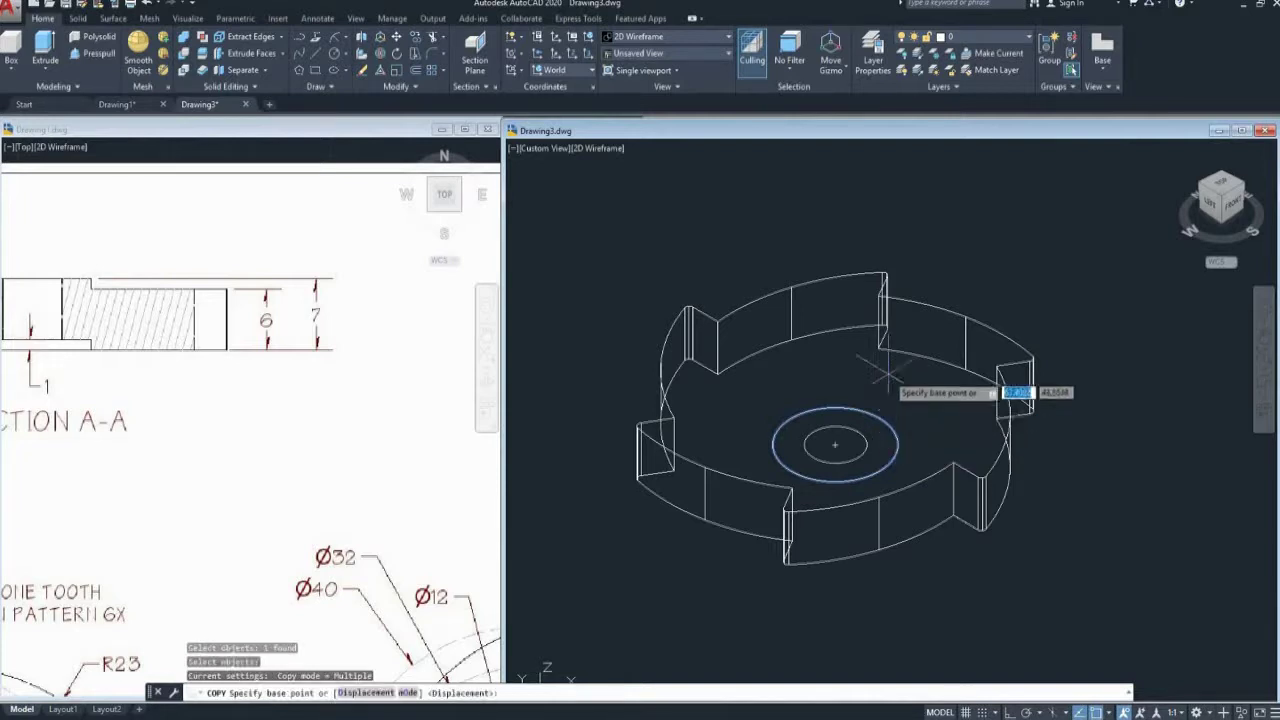
pyautogui.click(835, 442)
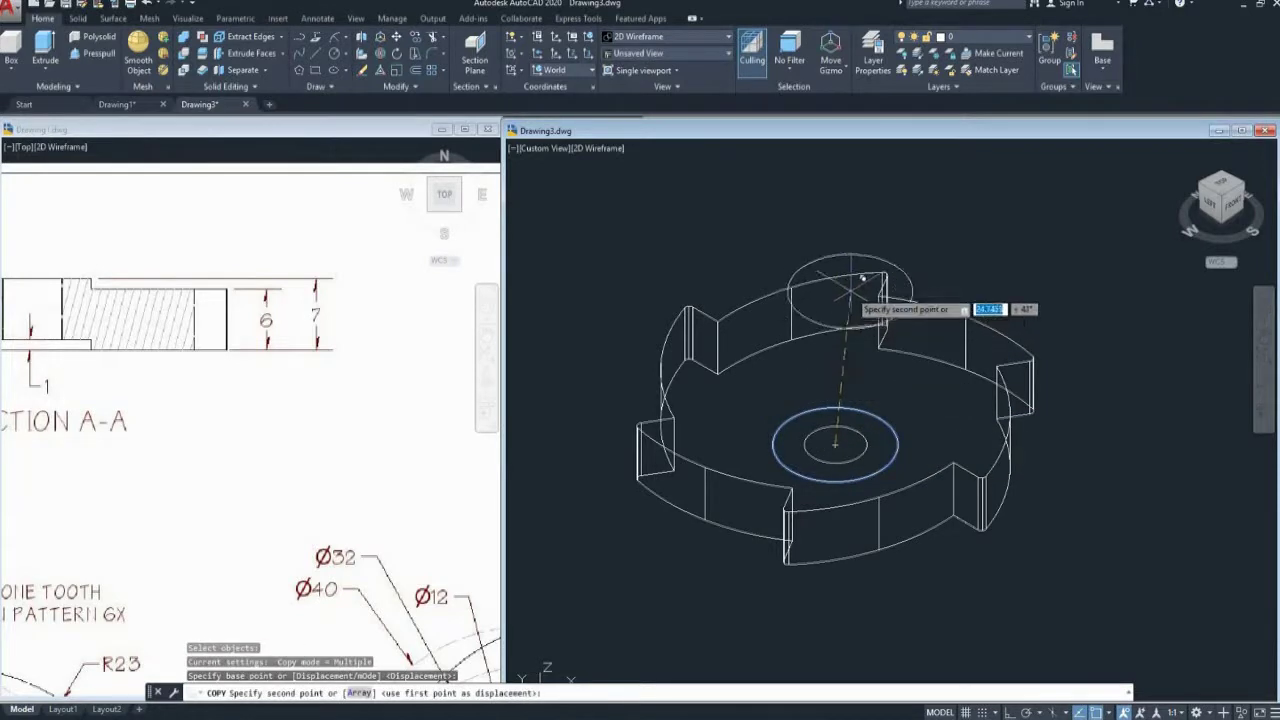
pyautogui.press('F8')
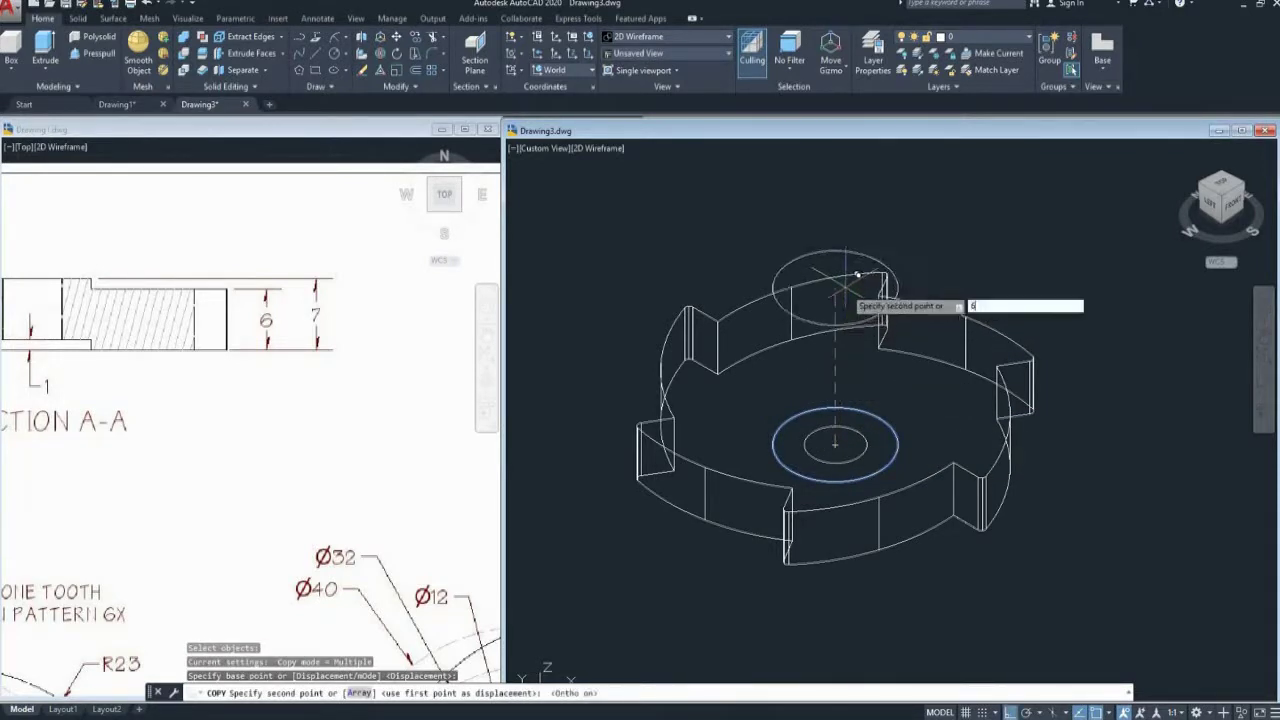
pyautogui.press('Return')
pyautogui.press('Escape')
pyautogui.moveTo(934, 429); pyautogui.dragTo(921, 427, button='middle')
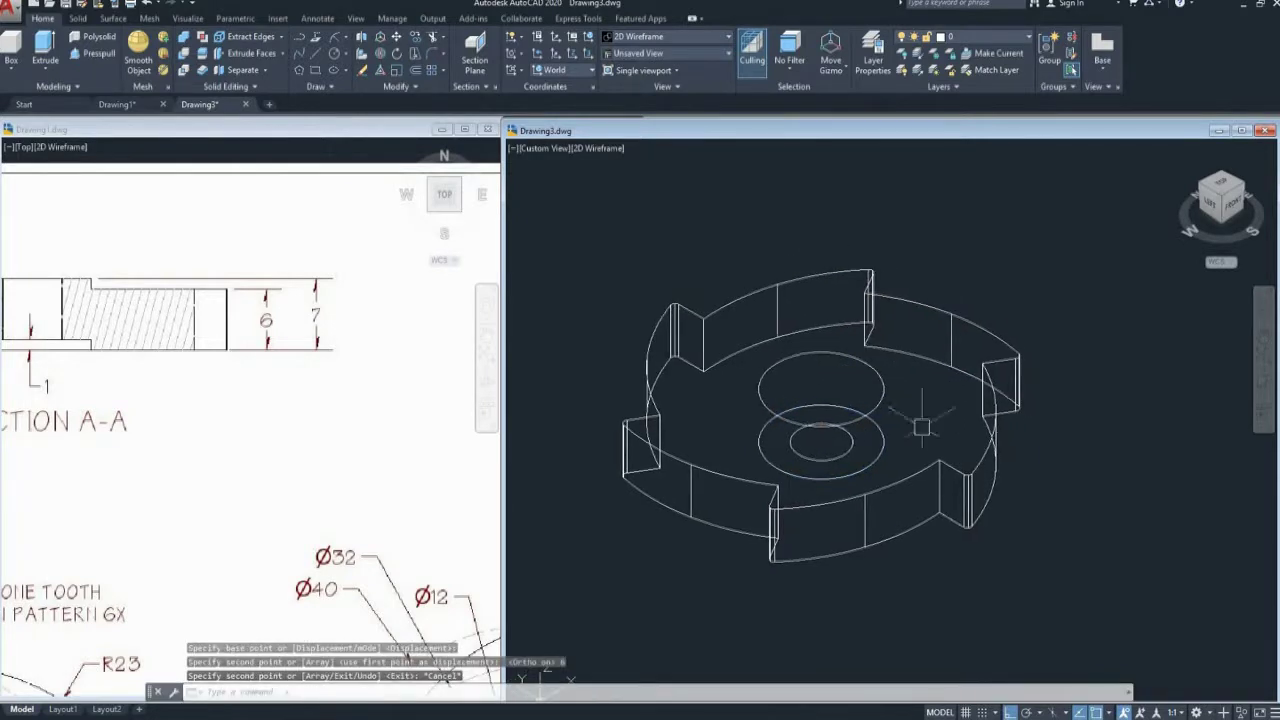
# Extrude the lower 12 mm circle region 1 mm to form a disc at the wheel's underside
pyautogui.write('EX')
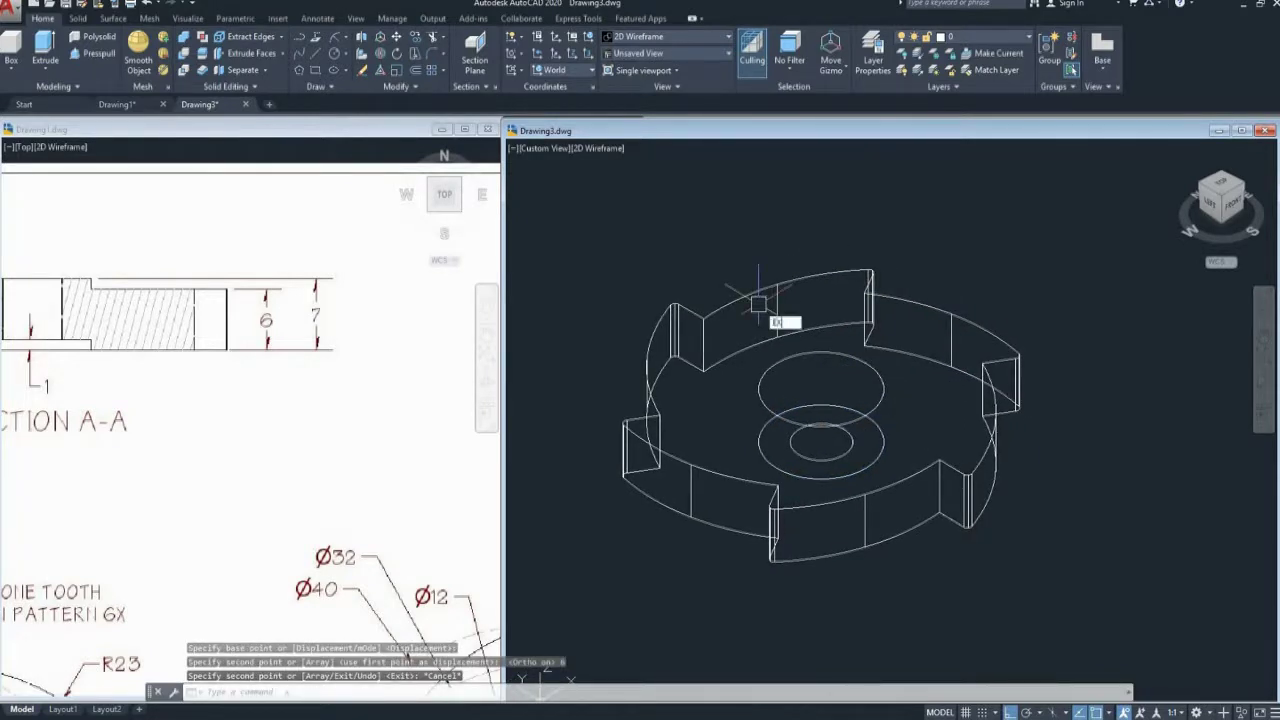
pyautogui.write('T')
pyautogui.press('Return')
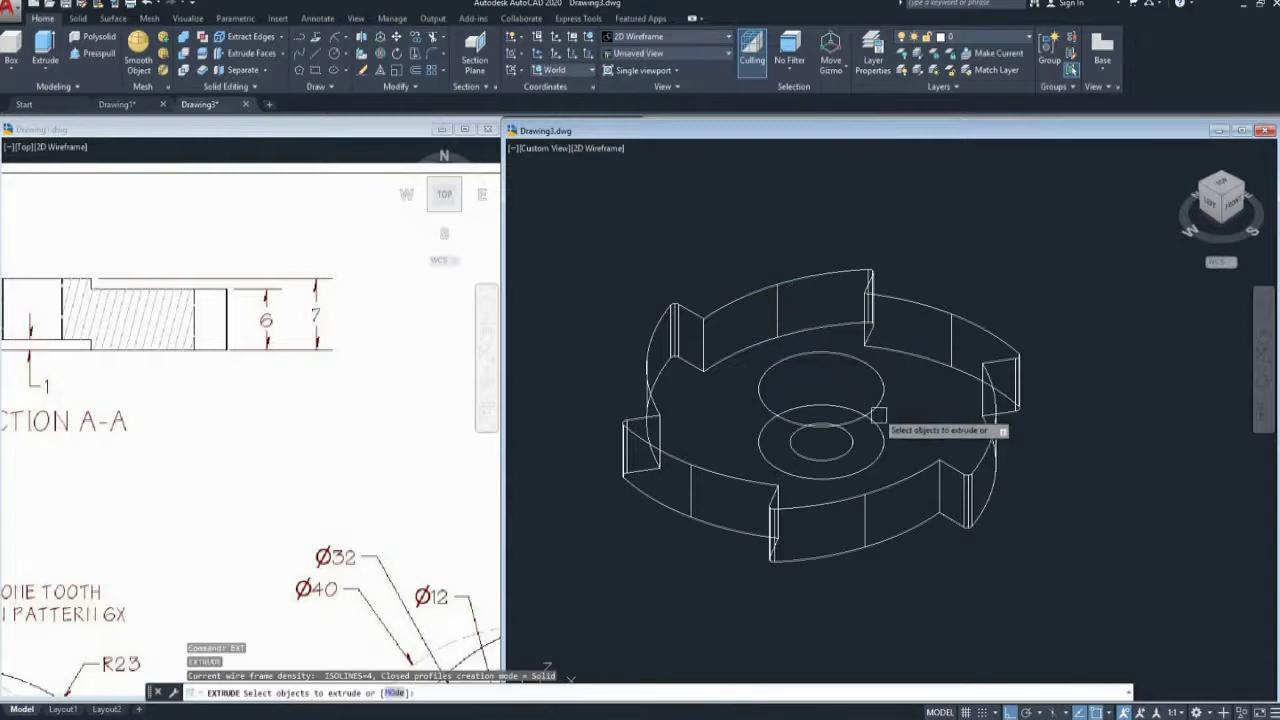
pyautogui.click(884, 452)
pyautogui.press('Return')
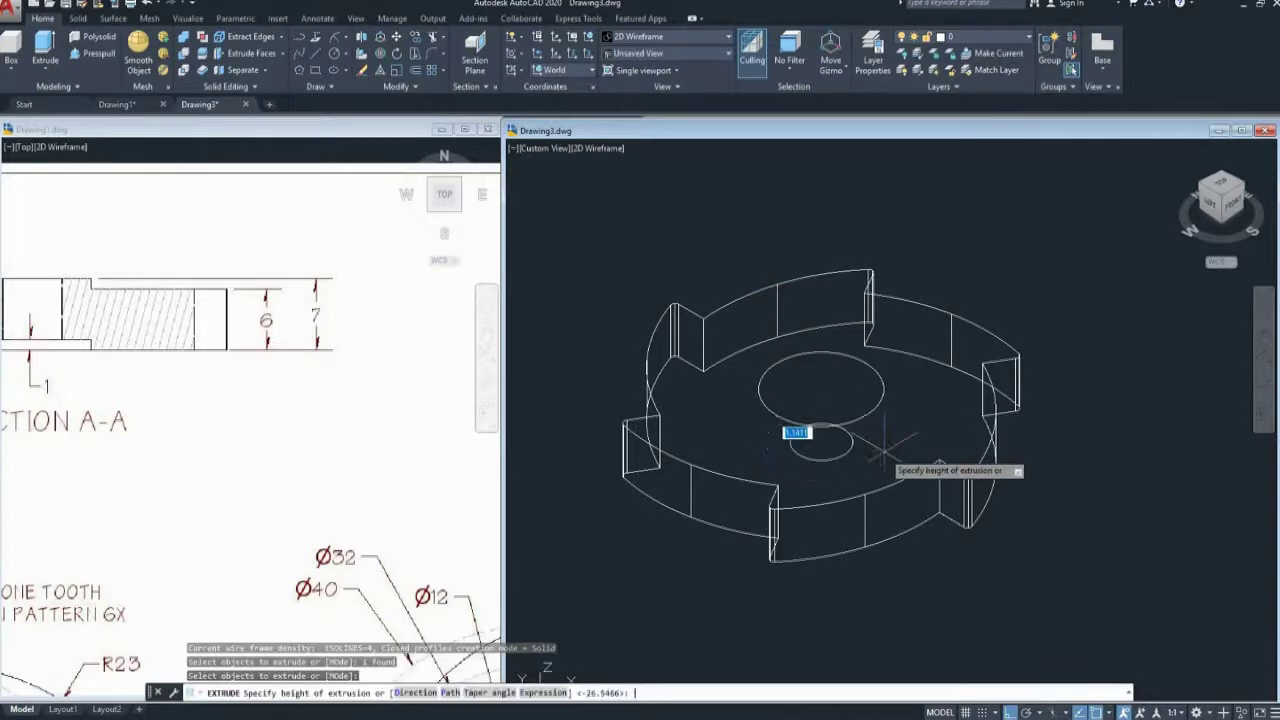
pyautogui.press('Escape')
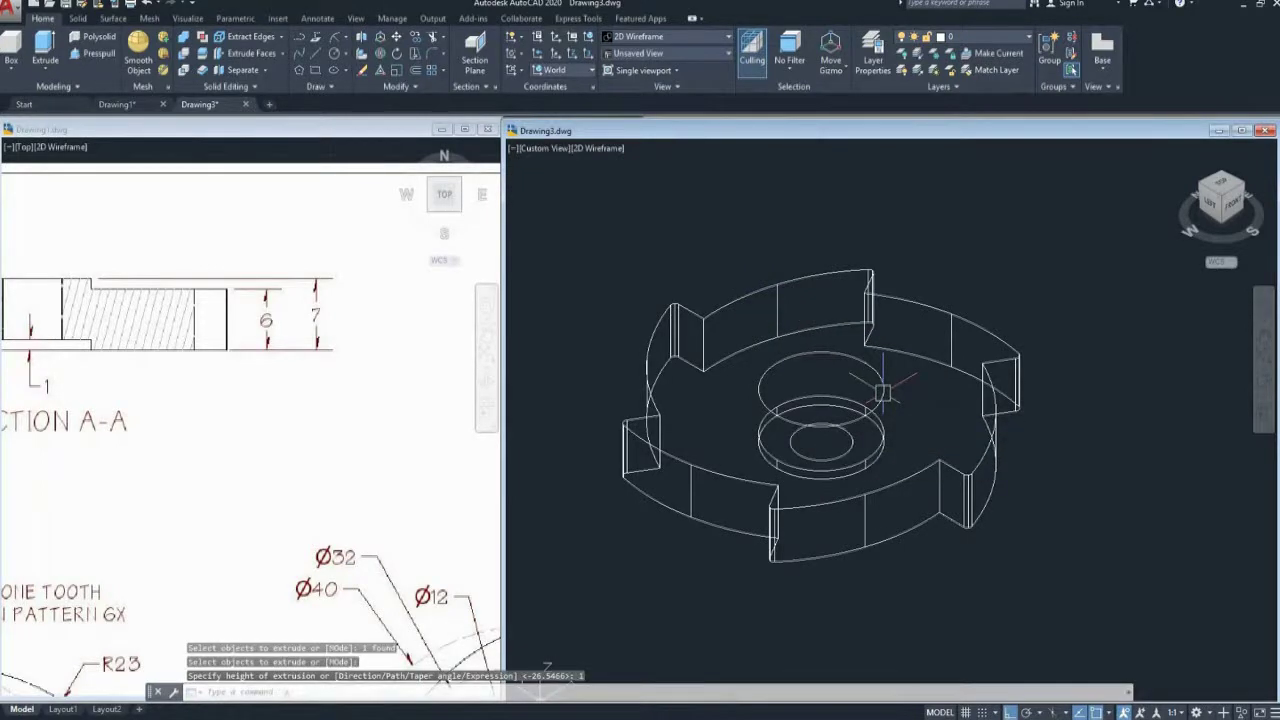
# Extrude the copied 12 mm circle region at the wheel's top face 1 mm upward as the raised hub
pyautogui.write('EXT')
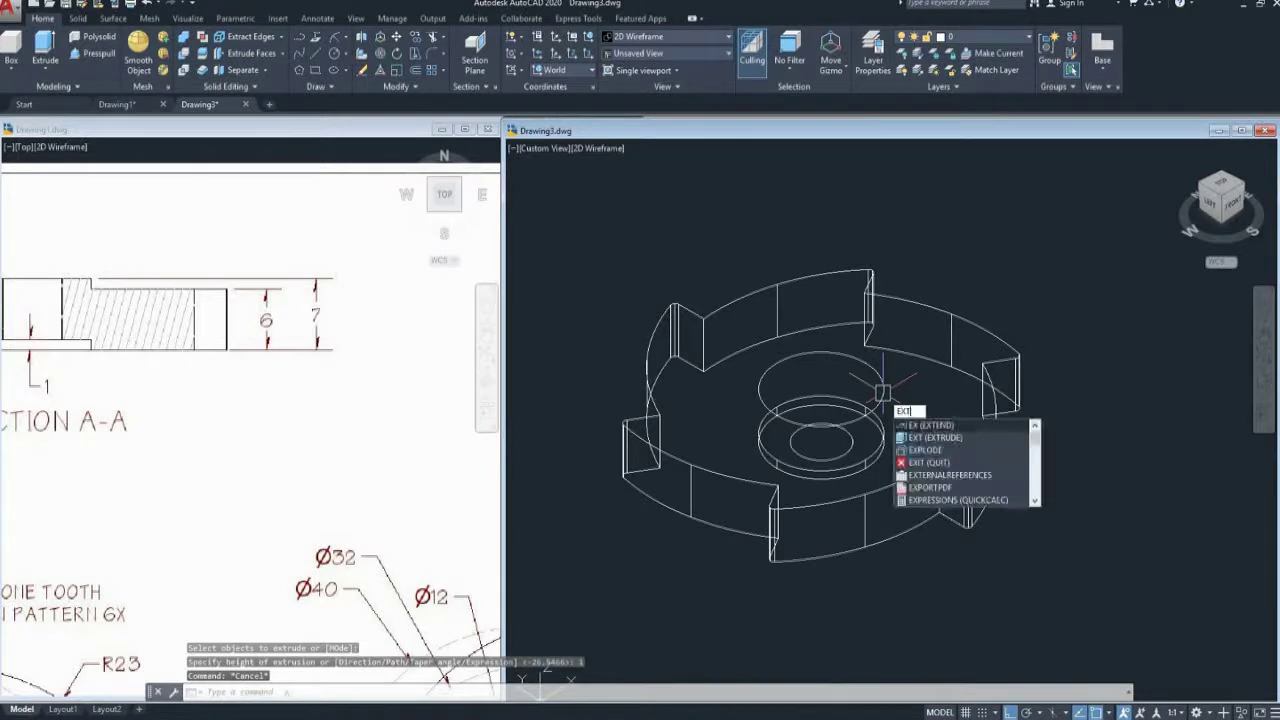
pyautogui.press('Return')
pyautogui.click(877, 400)
pyautogui.press('Return')
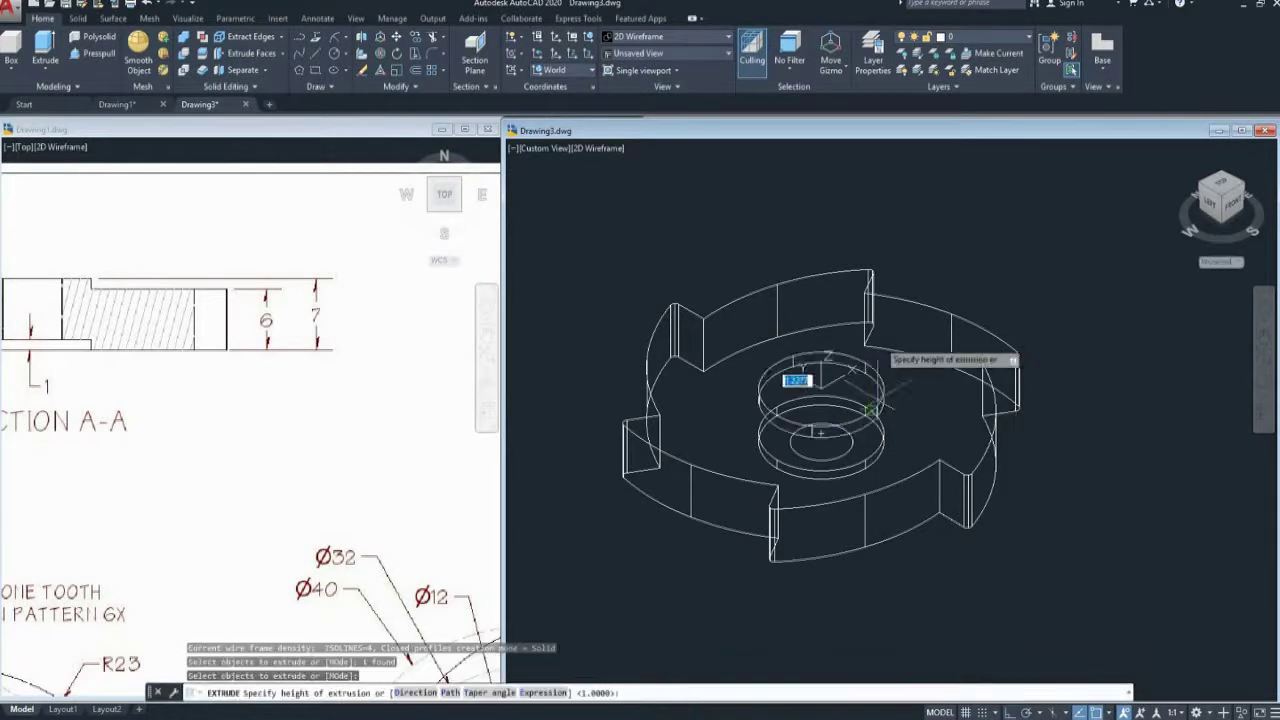
pyautogui.write('1')
pyautogui.press('Return')
pyautogui.moveTo(927, 417)
pyautogui.mouseDown(button='middle')
pyautogui.moveTo(953, 425)
pyautogui.moveTo(940, 427)
pyautogui.mouseUp(button='middle')
pyautogui.press('Escape')
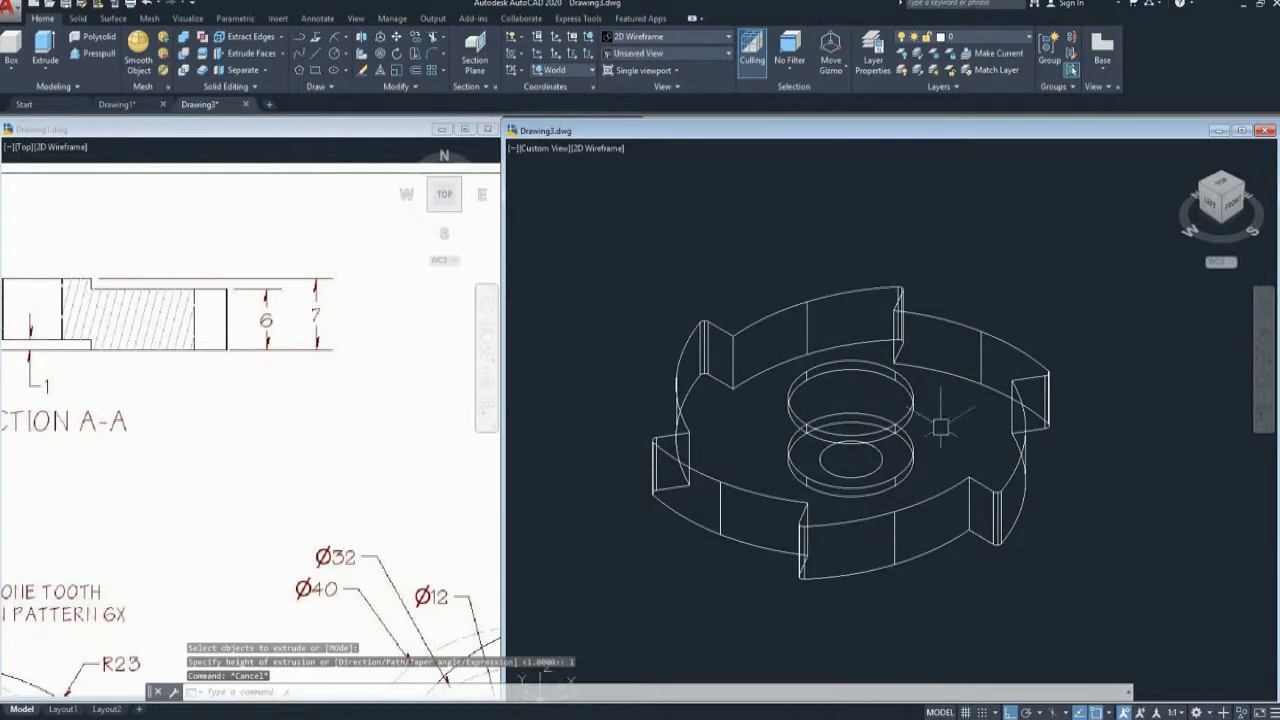
# Display the model in the Realistic visual style
pyautogui.moveTo(648, 288); pyautogui.dragTo(670, 307, button='middle')
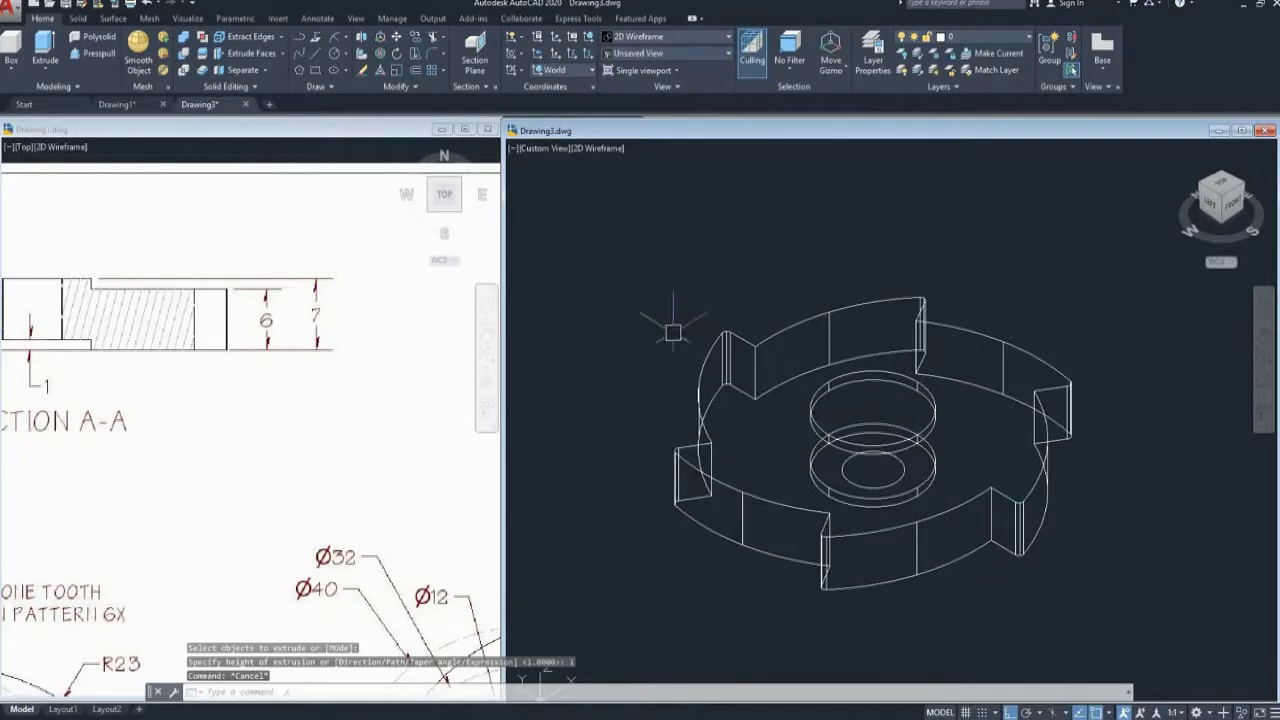
pyautogui.click(597, 148)
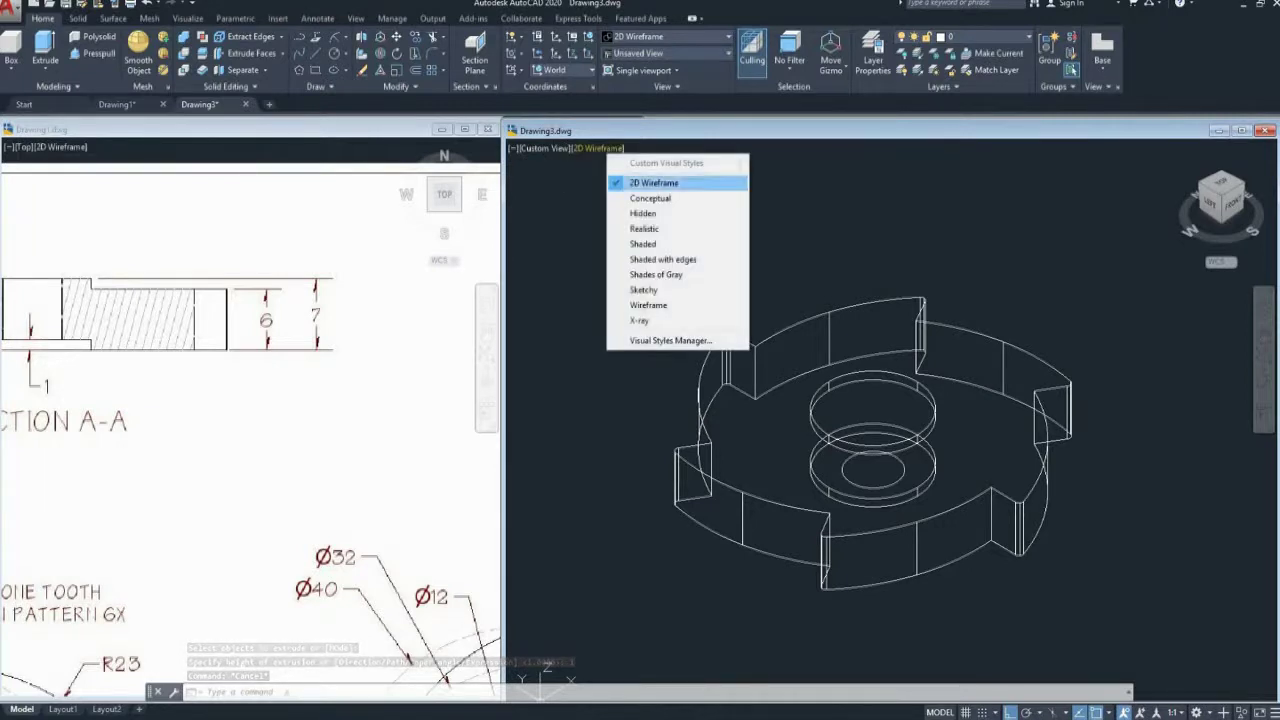
pyautogui.click(645, 228)
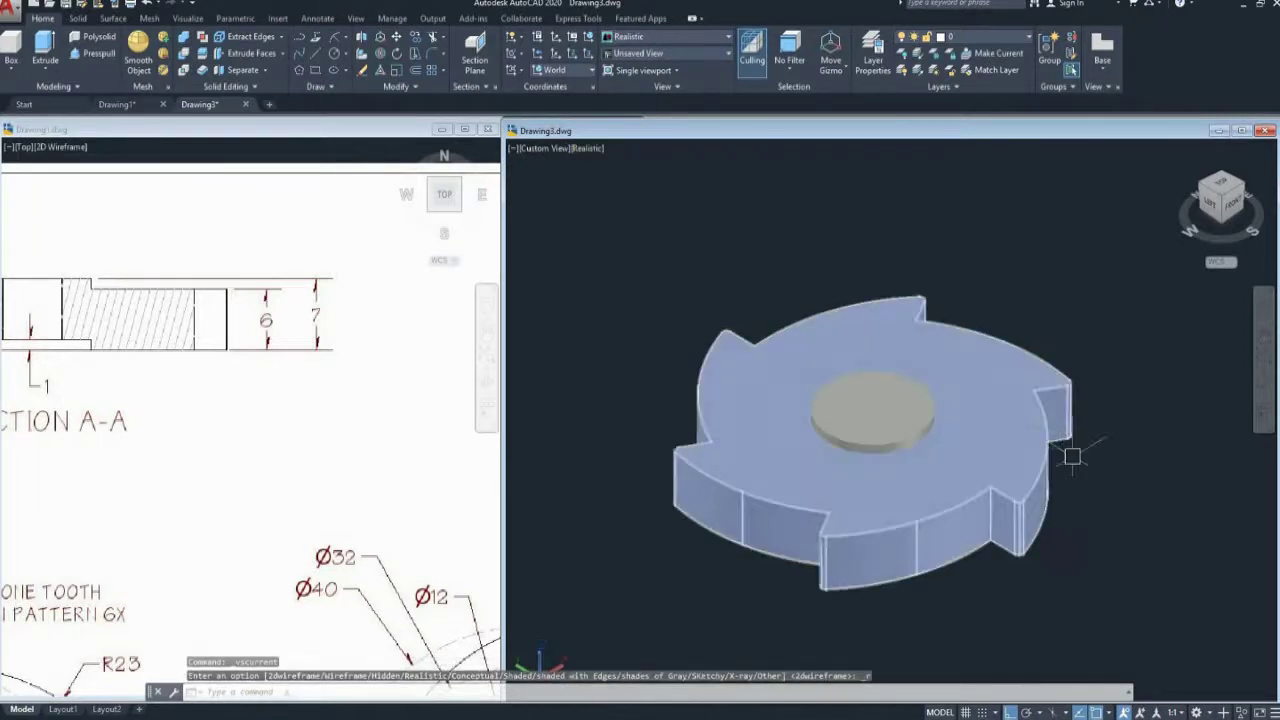
# Subtract the 1 mm disc at the underside from the toothed wheel to cut the shallow recess
pyautogui.click(1265, 384)
pyautogui.moveTo(925, 470); pyautogui.dragTo(870, 350)
pyautogui.moveTo(930, 430); pyautogui.dragTo(1018, 370)
pyautogui.press('Escape')
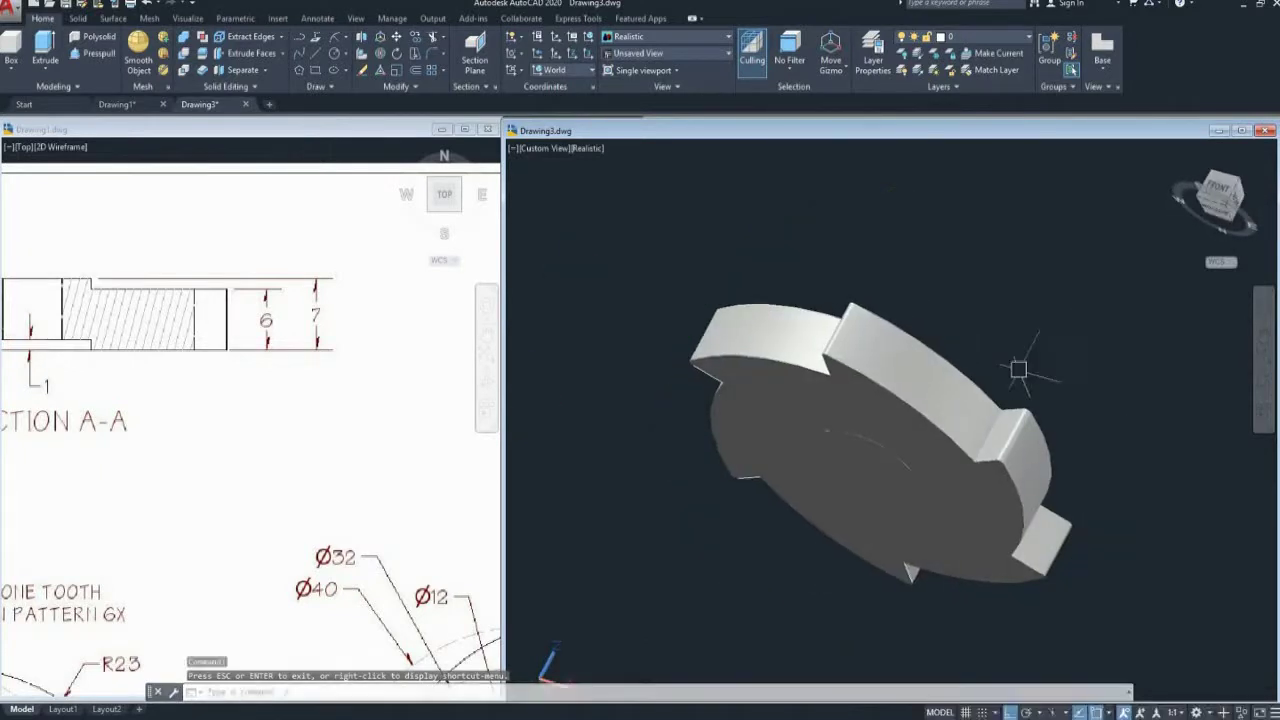
pyautogui.write('su')
pyautogui.press('Return')
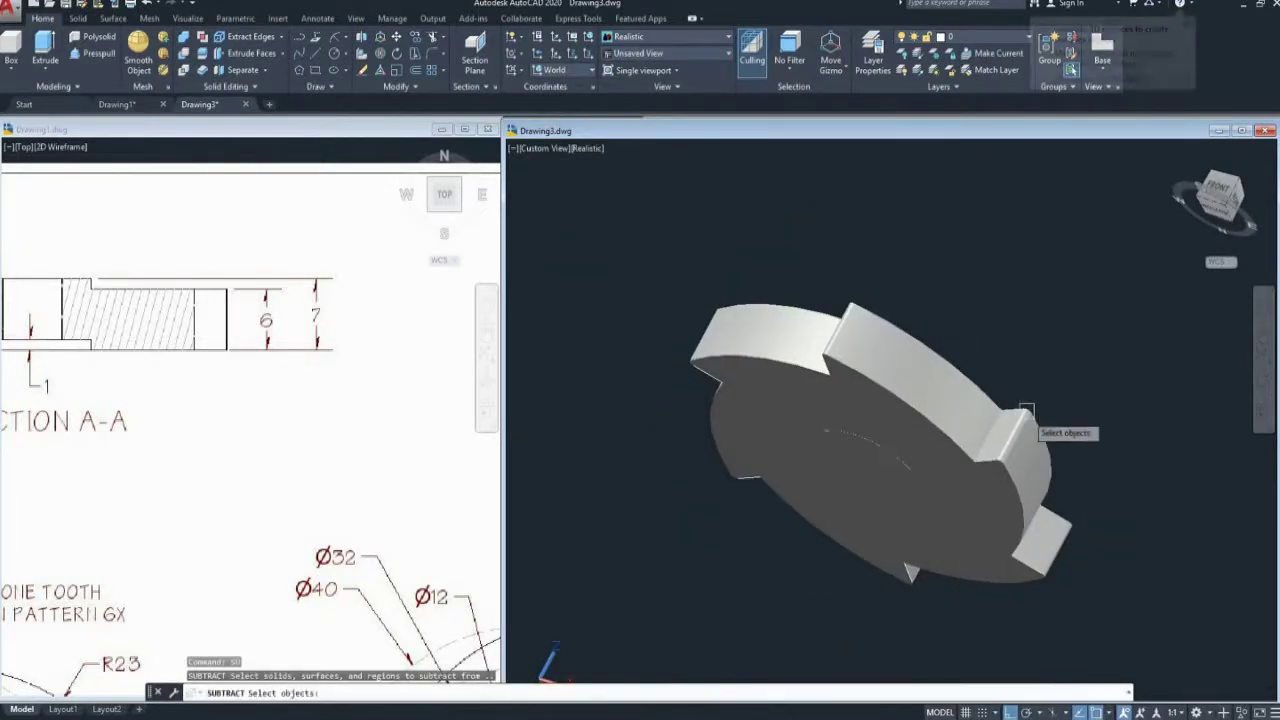
pyautogui.click(1023, 434)
pyautogui.press('Return')
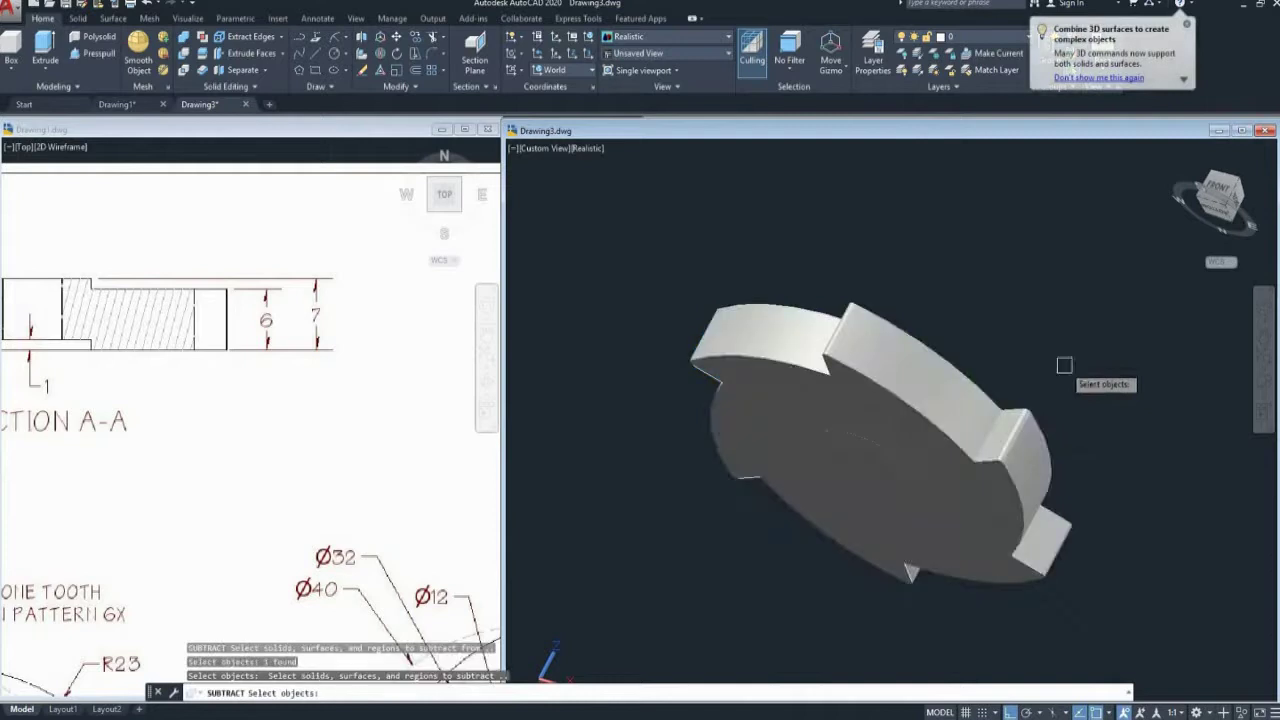
pyautogui.click(895, 478)
pyautogui.press('Return')
# Draw a 6 mm diameter circle at the centre of the raised hub's top face
pyautogui.click(1264, 382)
pyautogui.moveTo(925, 375); pyautogui.dragTo(874, 457)
pyautogui.press('Escape')
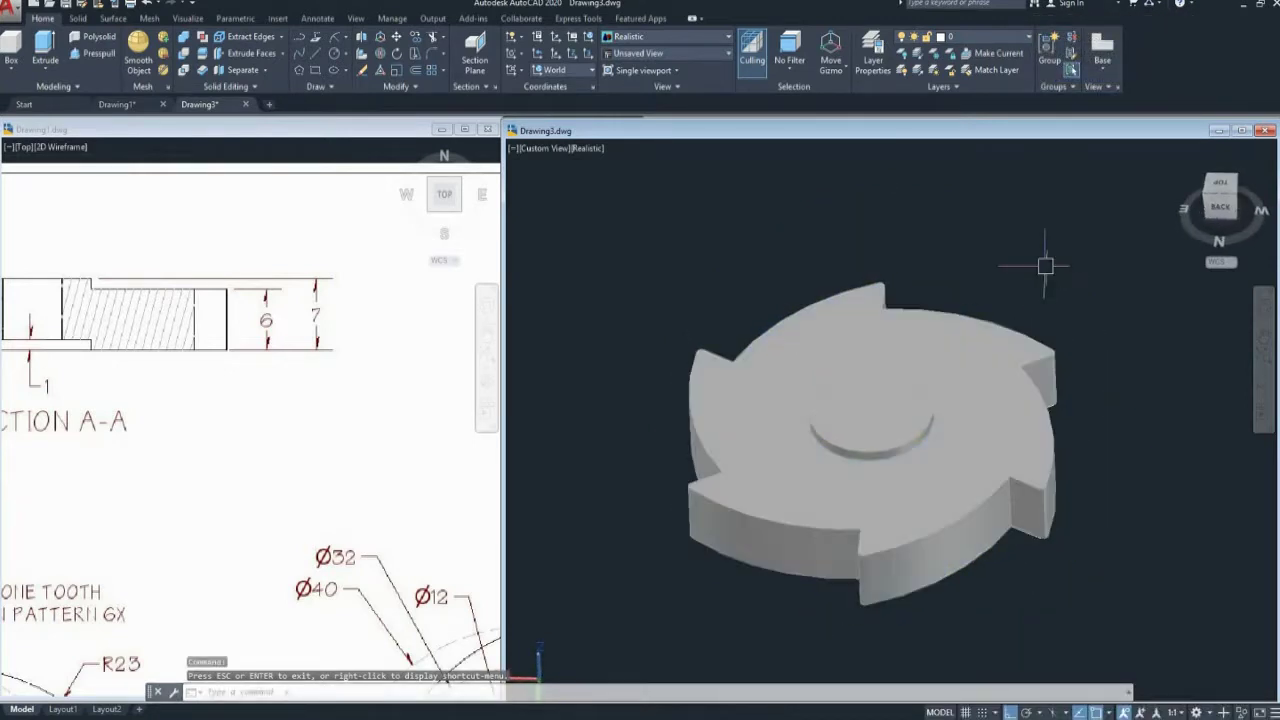
pyautogui.press('Return')
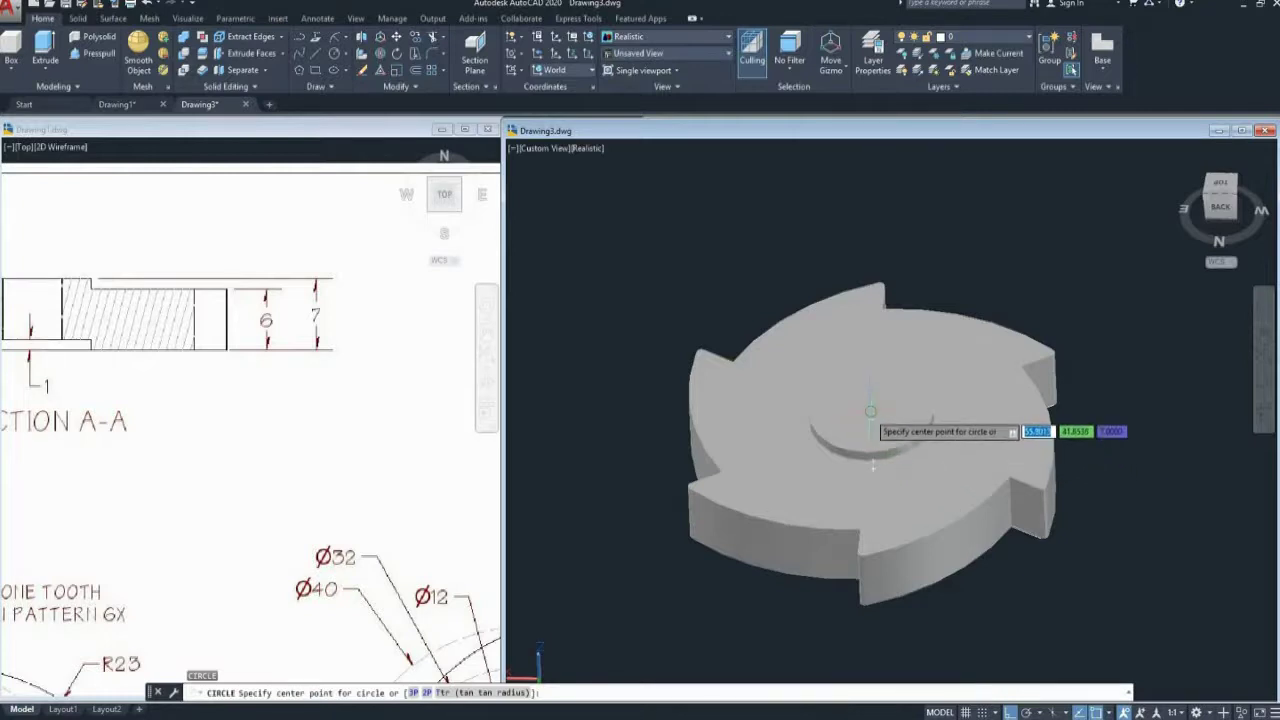
pyautogui.click(874, 419)
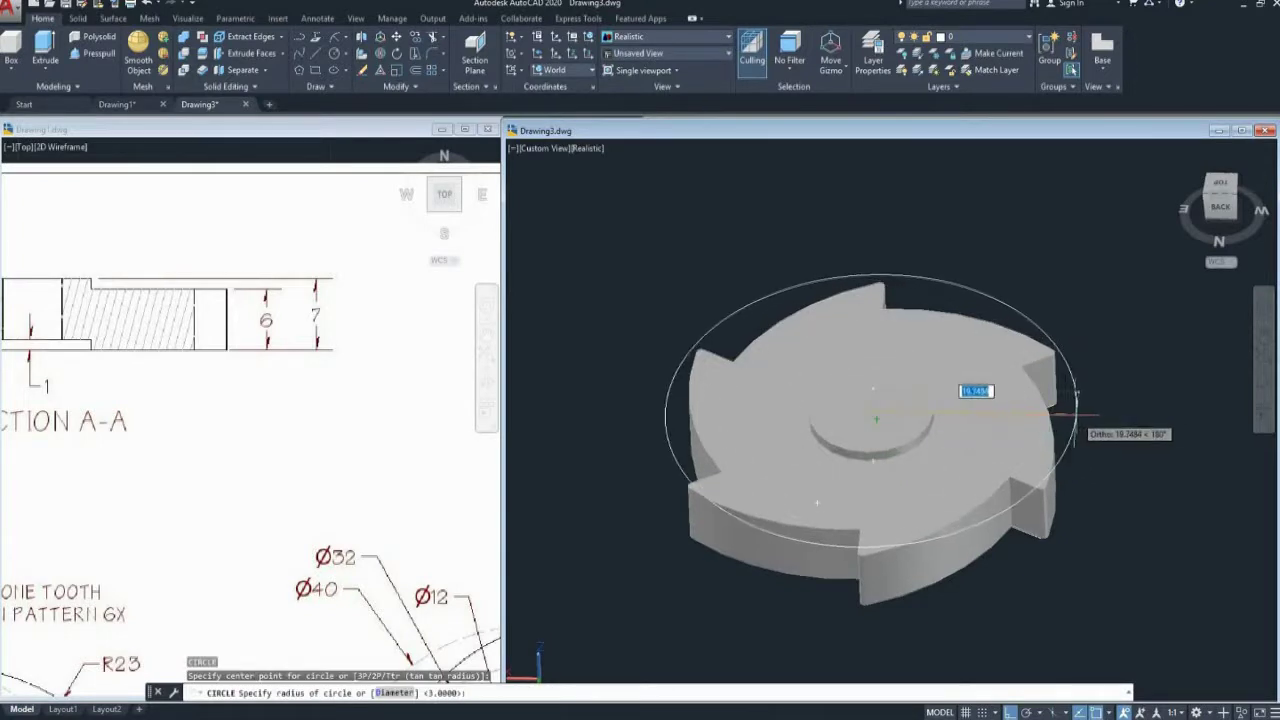
pyautogui.press('Return')
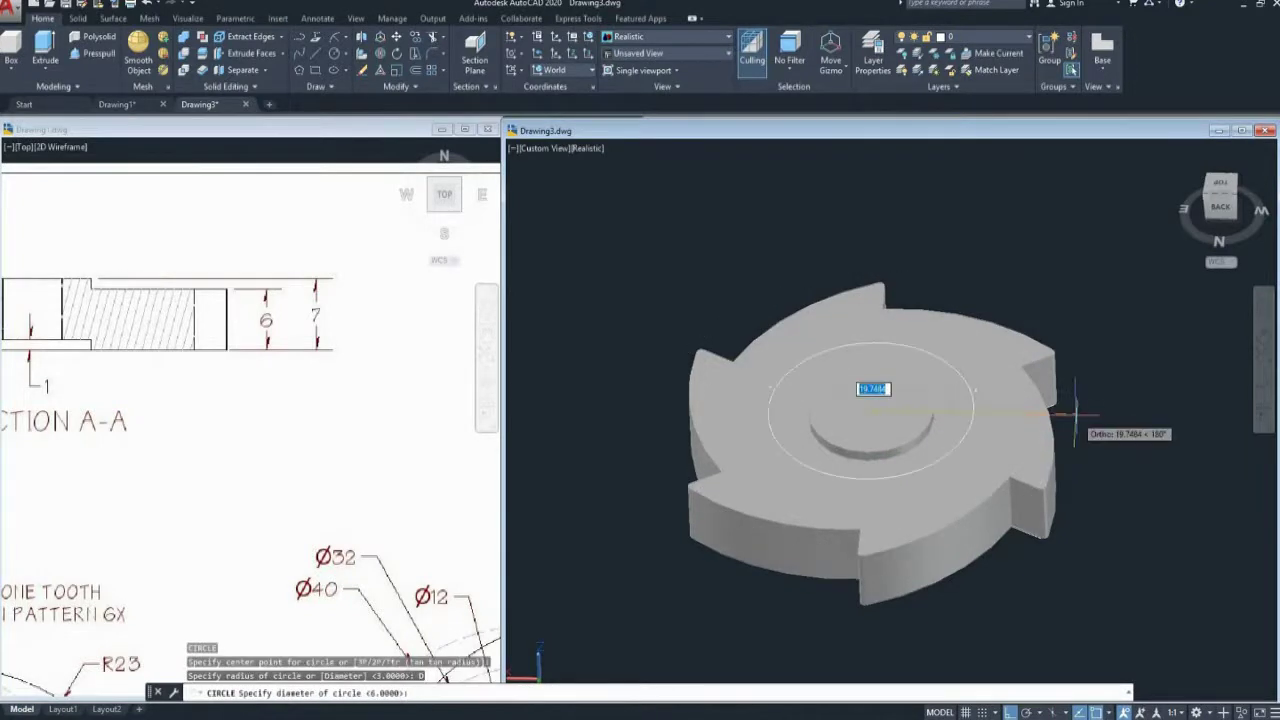
pyautogui.press('Return')
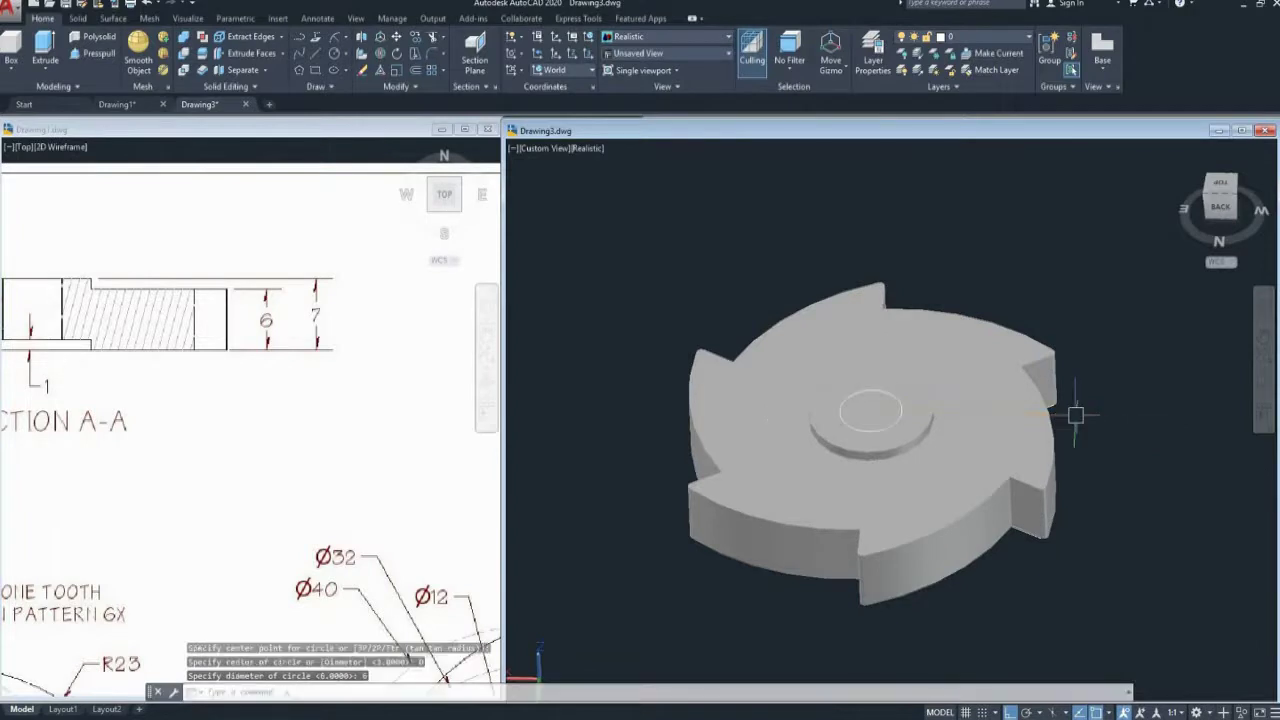
pyautogui.moveTo(1076, 415); pyautogui.dragTo(1077, 426, button='middle')
pyautogui.press('Escape')
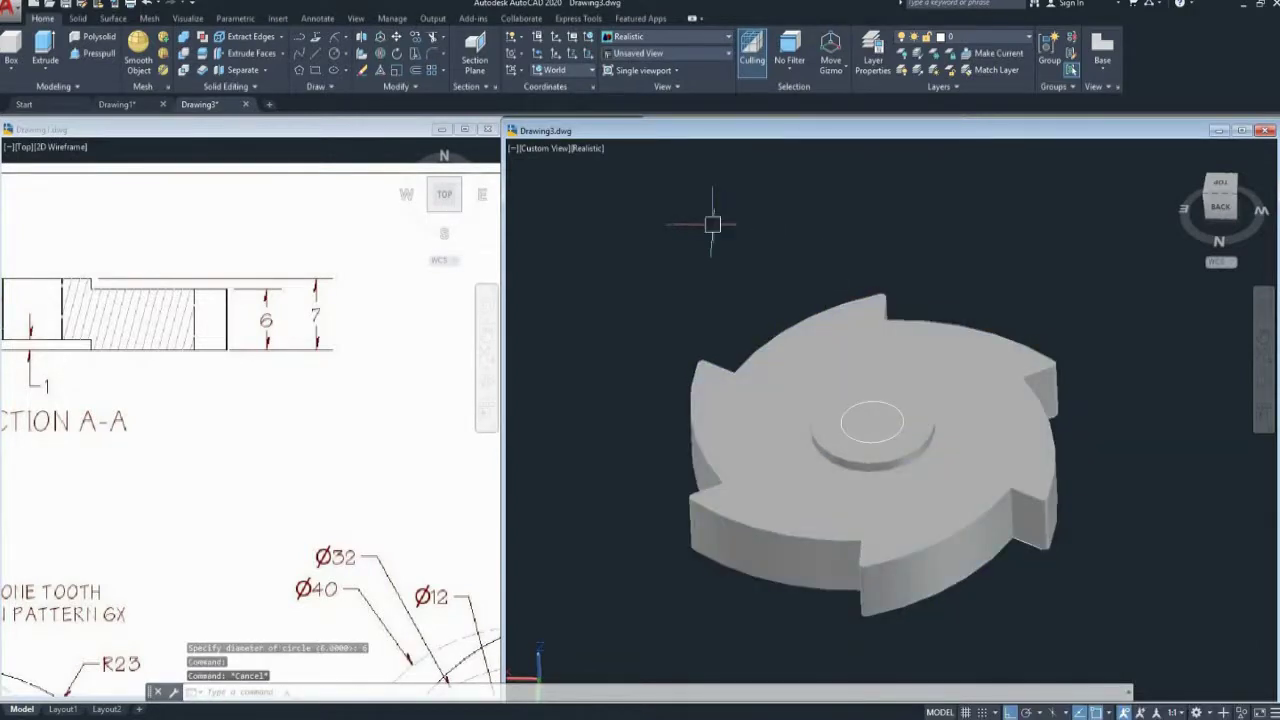
# Extrude the 6 mm circle on the hub about 43 mm downward, through and beyond the wheel
pyautogui.write('EXT')
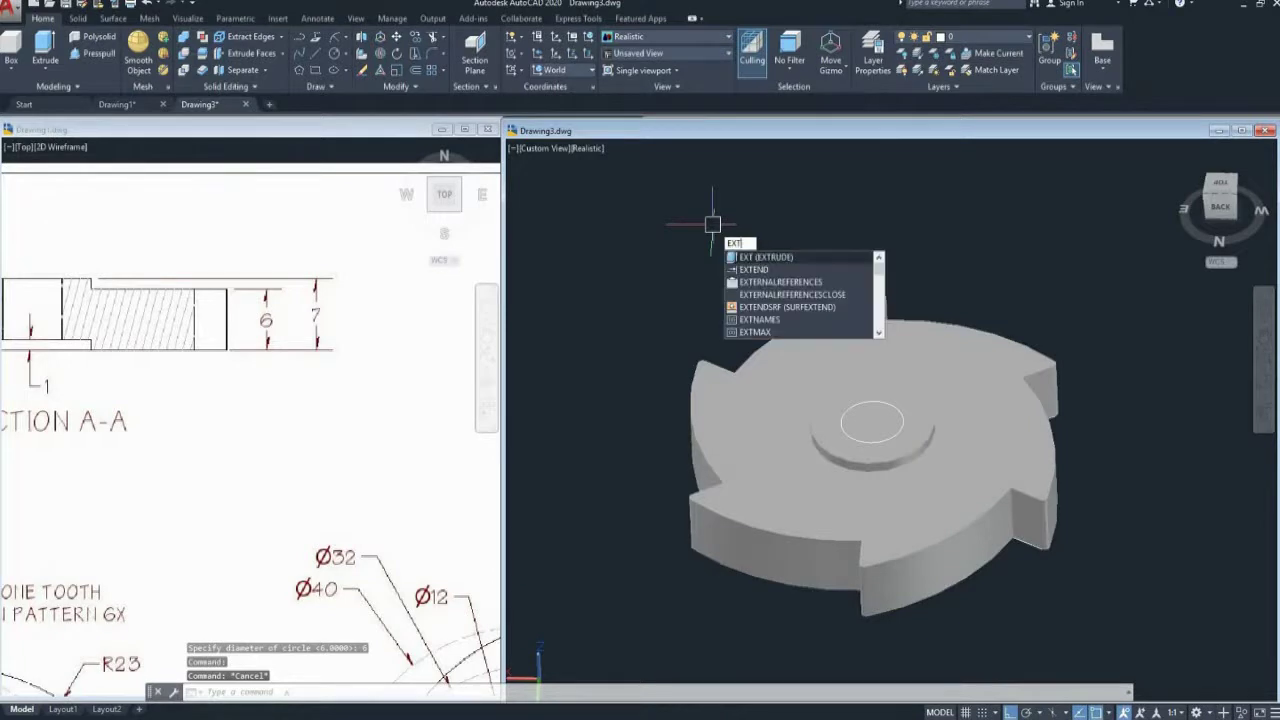
pyautogui.press('Return')
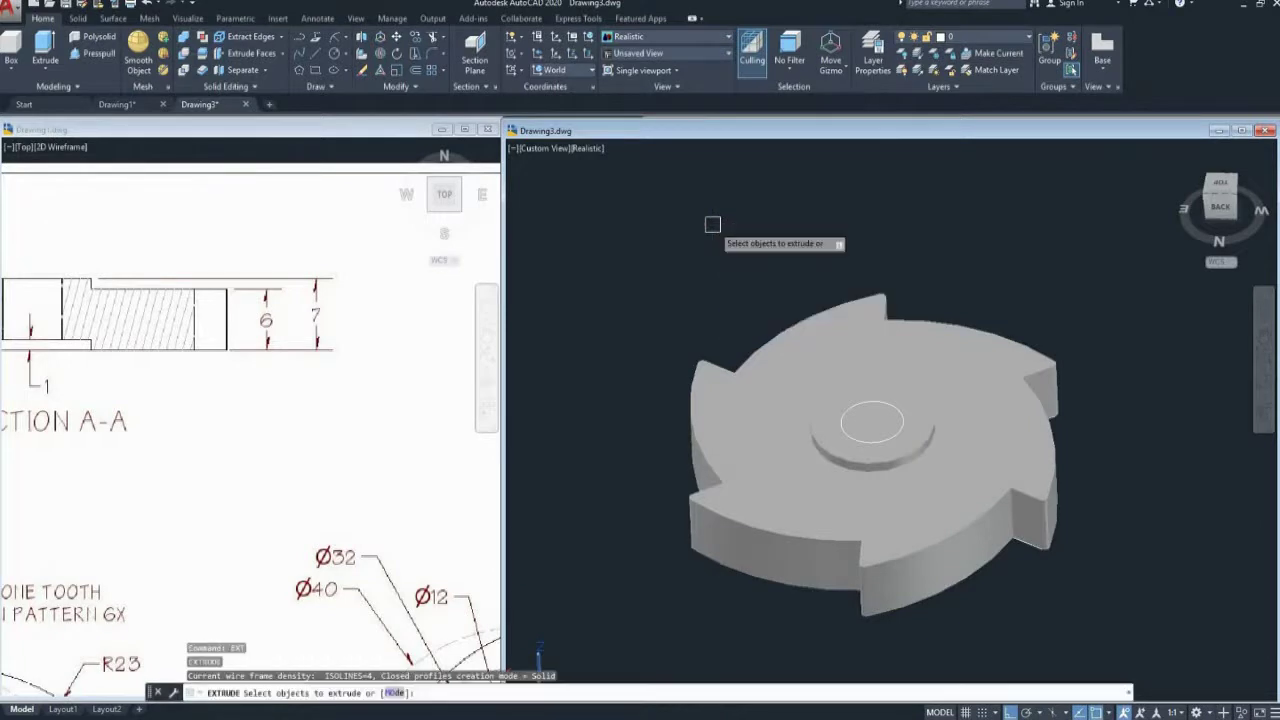
pyautogui.click(895, 421)
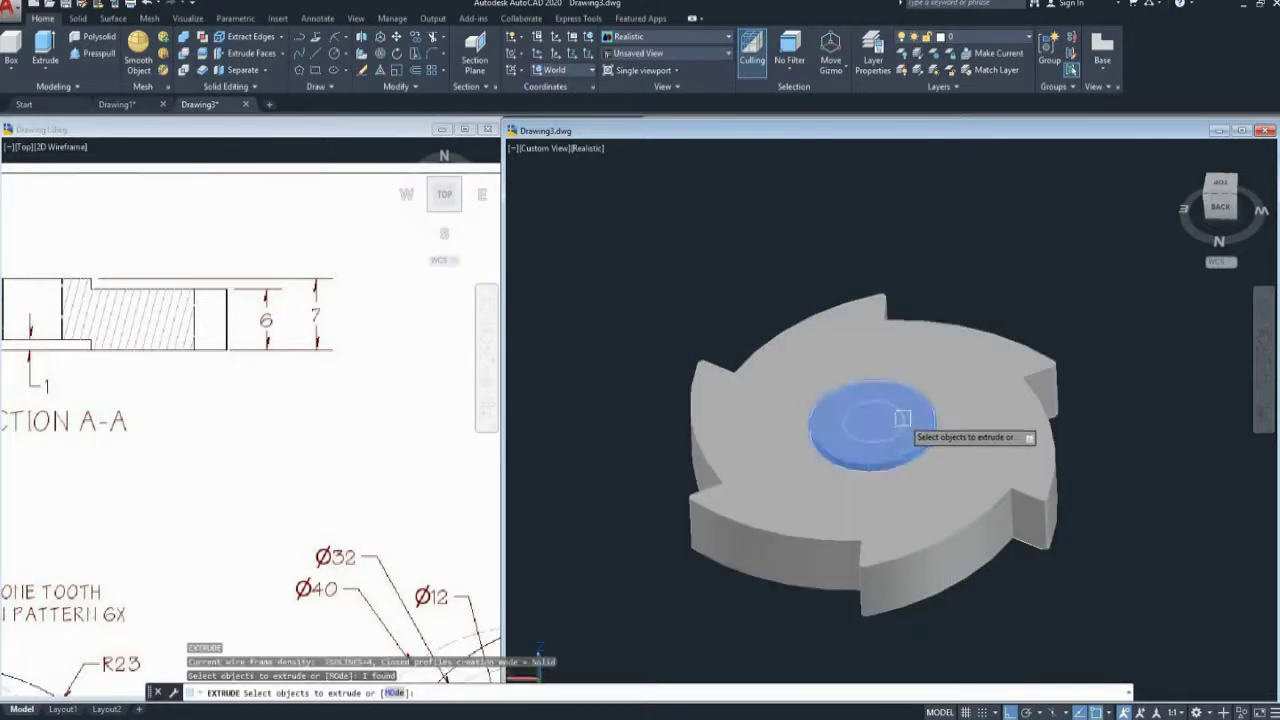
pyautogui.press('Return')
pyautogui.scroll(-5, 903, 418)
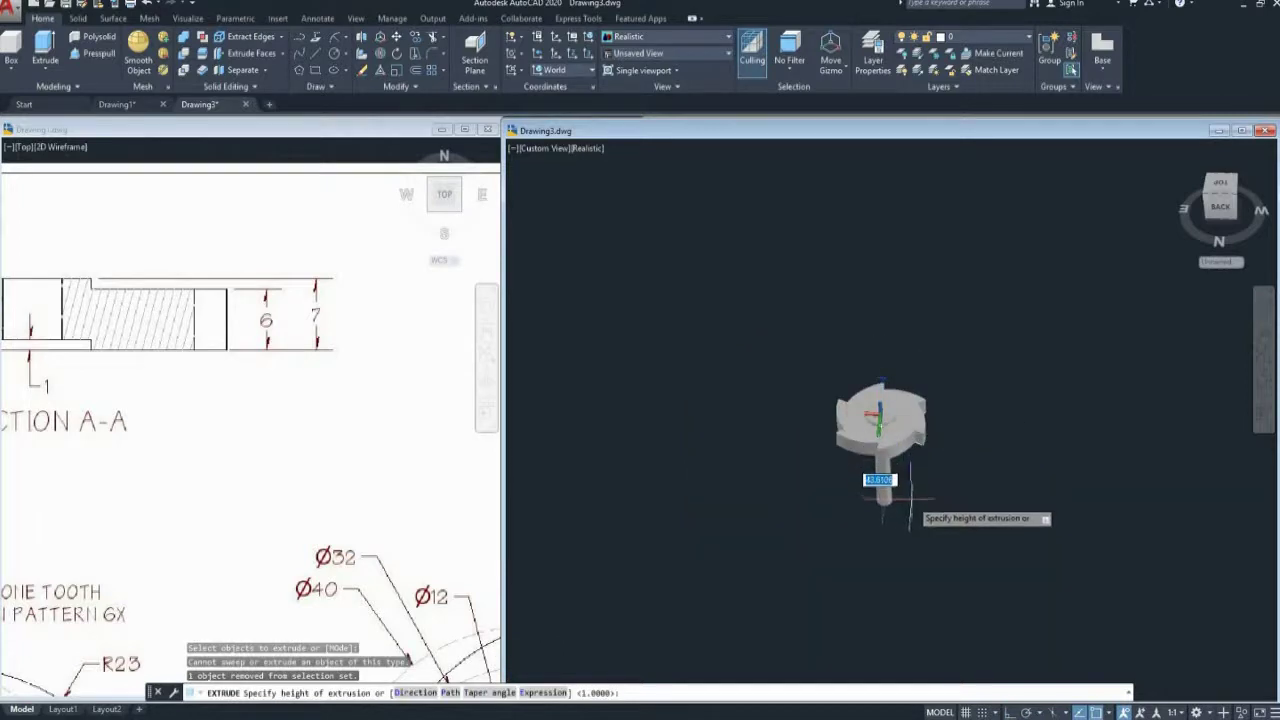
pyautogui.press('Escape')
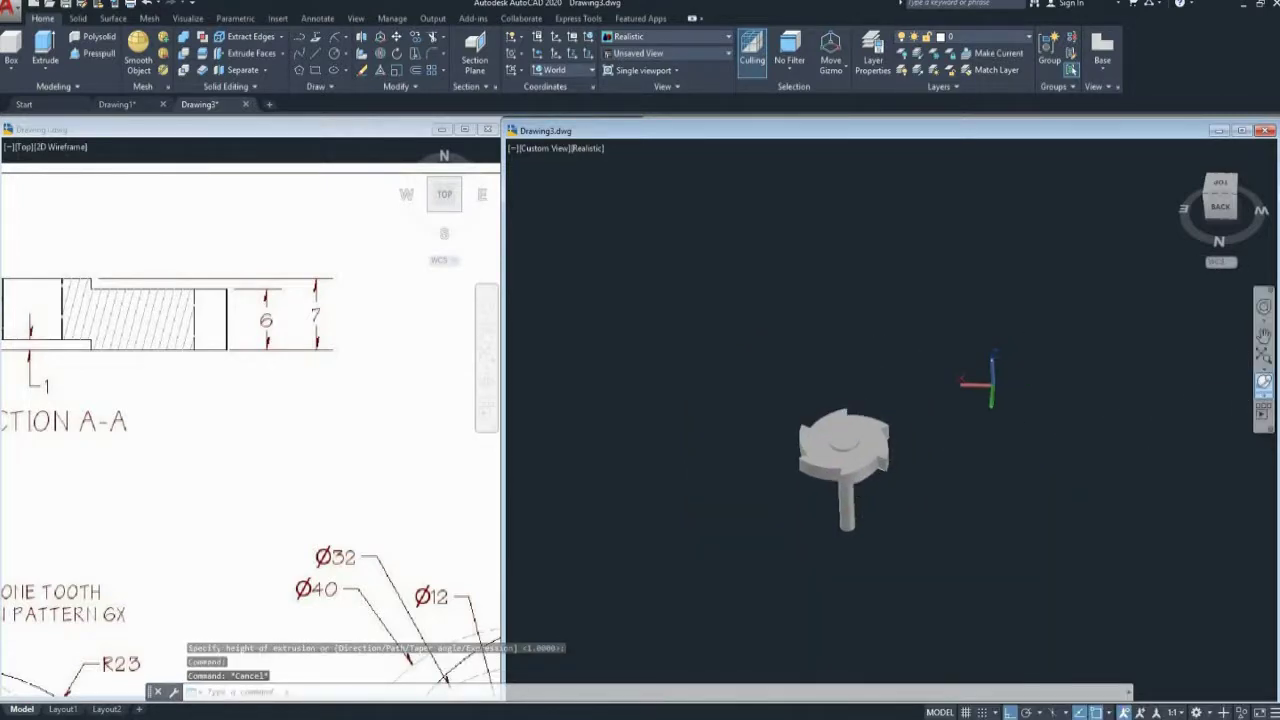
# Subtract the long 6 mm cylinder from the toothed wheel and hub together to cut the central through hole
pyautogui.click(1264, 383)
pyautogui.scroll(4, 837, 467)
pyautogui.moveTo(848, 545); pyautogui.dragTo(838, 458)
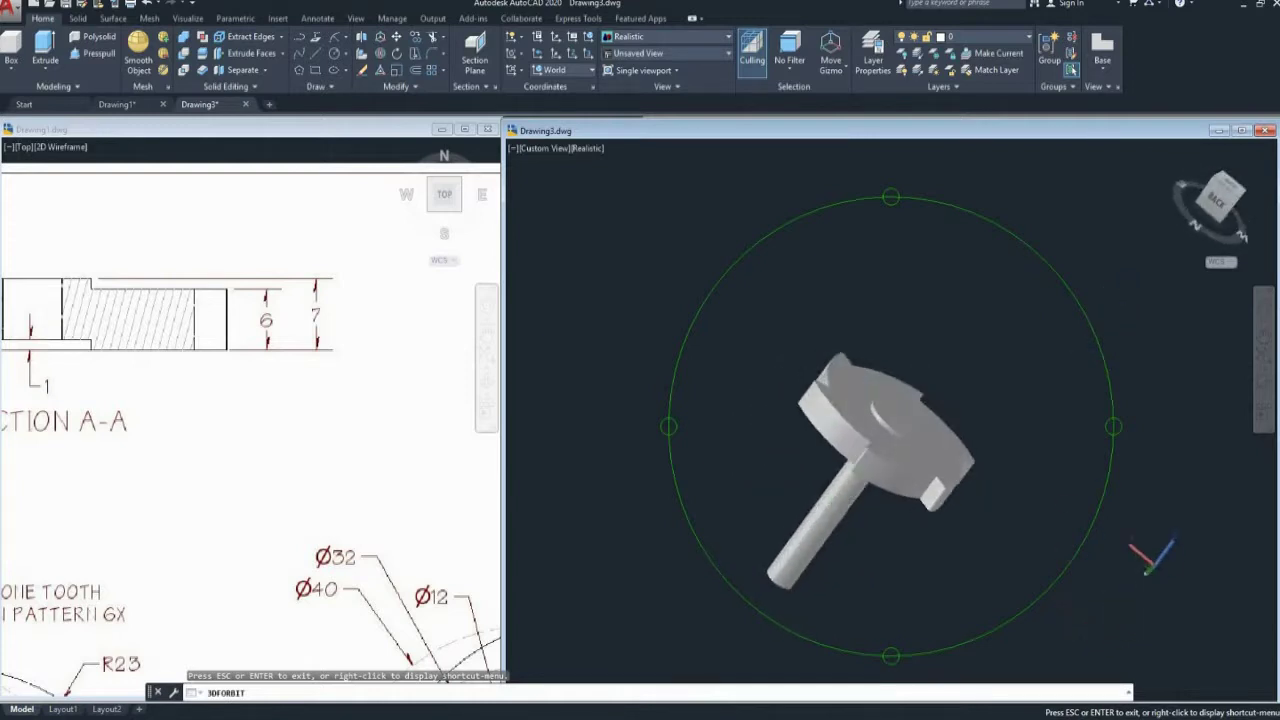
pyautogui.scroll(2, 830, 480)
pyautogui.press('Escape')
pyautogui.write('su')
pyautogui.press('Return')
pyautogui.click(952, 494)
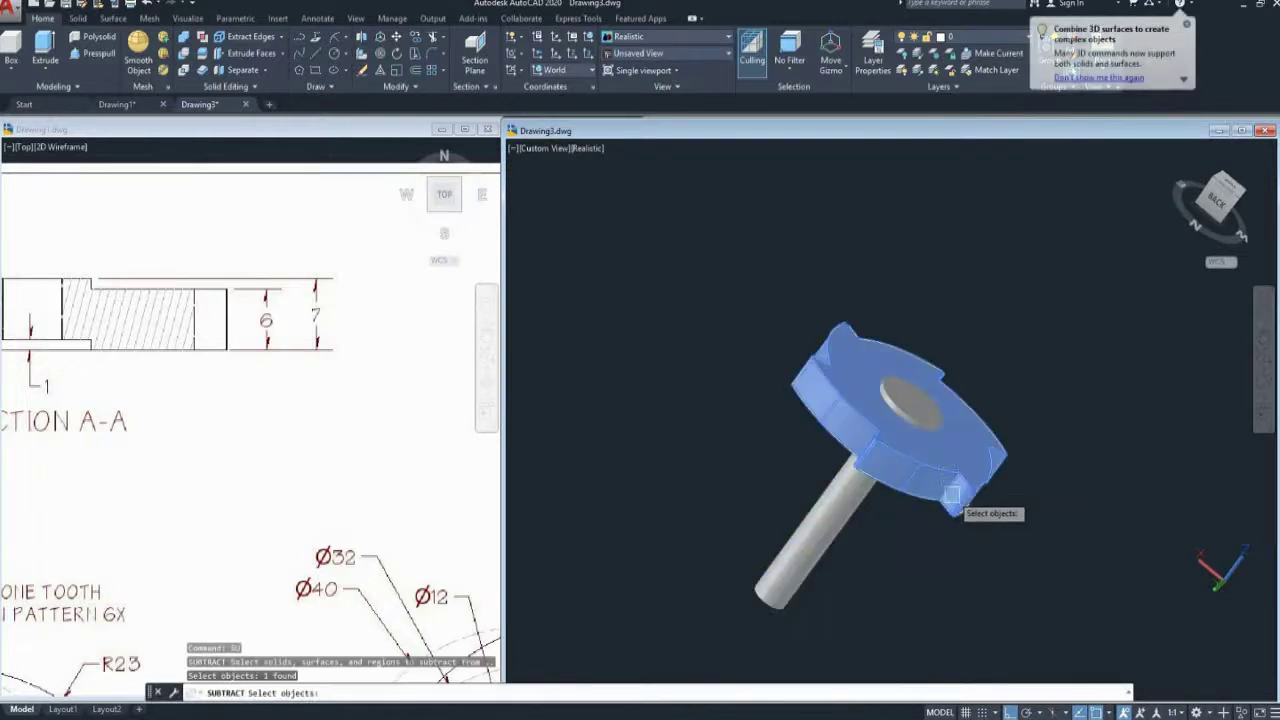
pyautogui.click(935, 427)
pyautogui.press('Return')
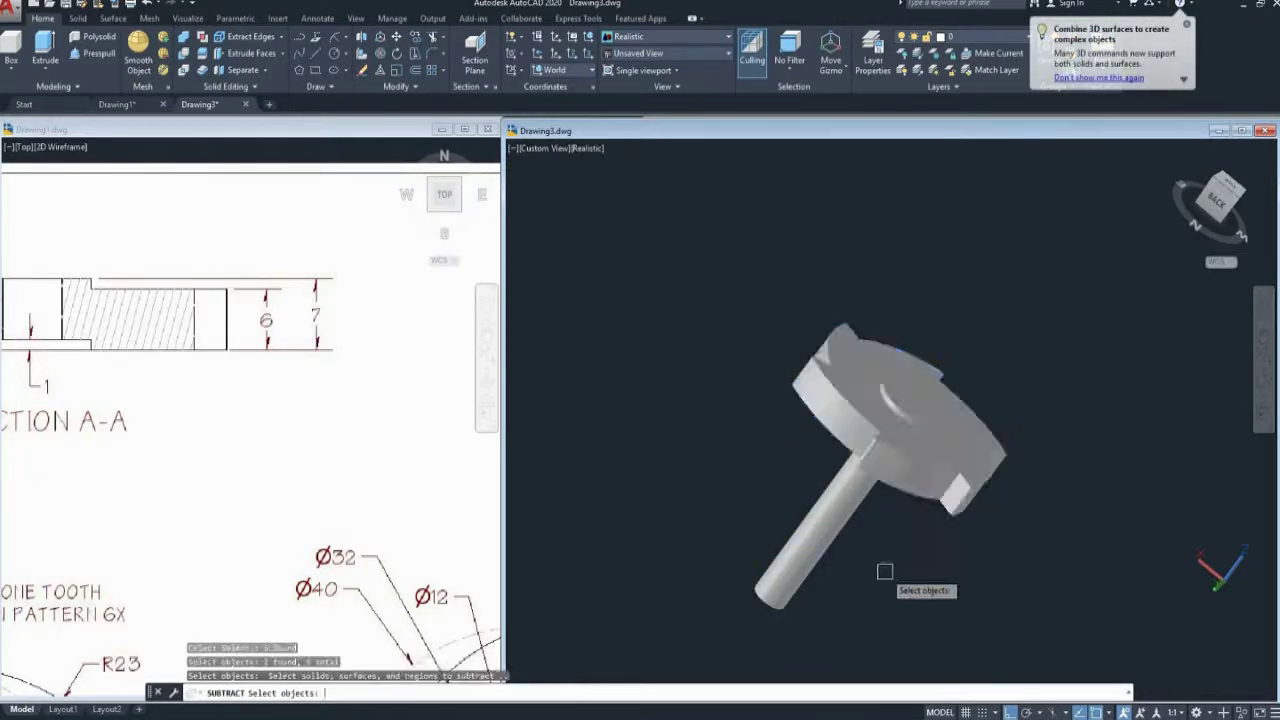
pyautogui.click(805, 549)
pyautogui.press('Return')
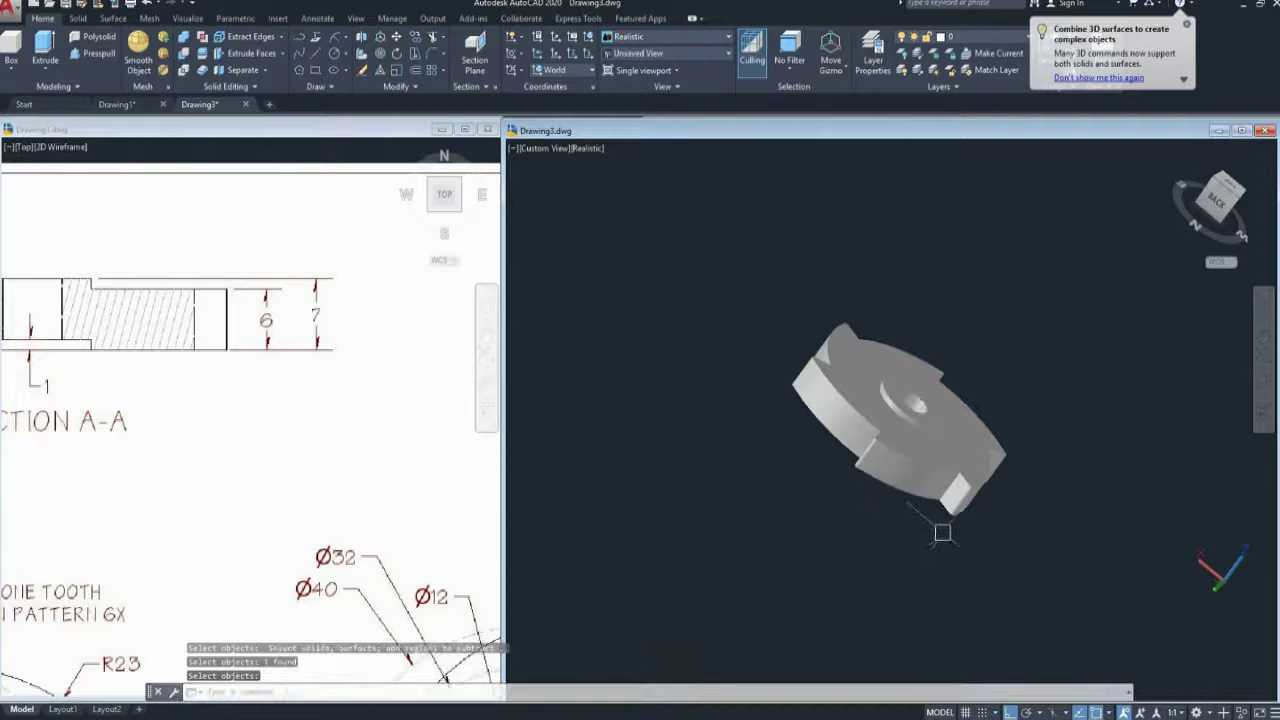
# Erase the leftover inner circle region covering the central hole on the wheel's underside
pyautogui.click(1264, 383)
pyautogui.moveTo(862, 462); pyautogui.dragTo(920, 345)
pyautogui.moveTo(880, 425); pyautogui.dragTo(902, 472)
pyautogui.press('Escape')
pyautogui.keyDown('ctrl'); pyautogui.click(856, 452); pyautogui.keyUp('ctrl')
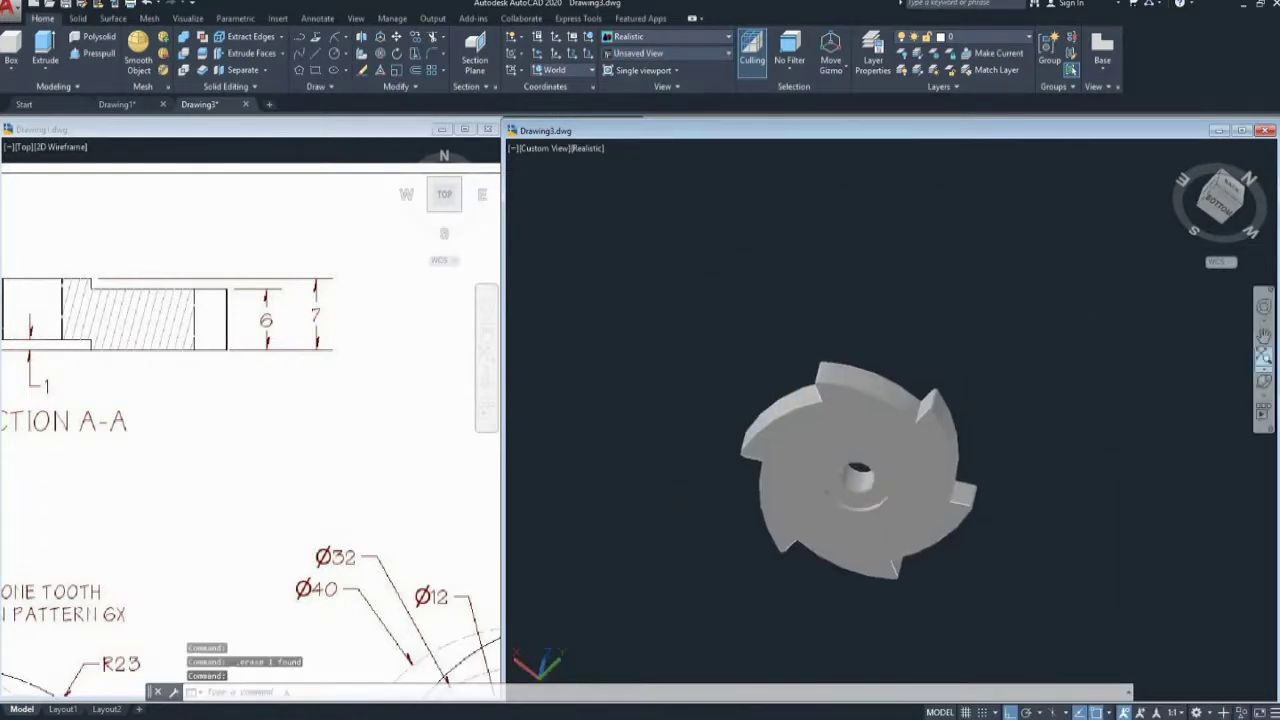
# Move the finished wheel solid about 23 mm along the negative Z axis, clear of the leftover construction lines
pyautogui.click(1264, 381)
pyautogui.moveTo(975, 385); pyautogui.dragTo(830, 520)
pyautogui.scroll(5, 825, 530)
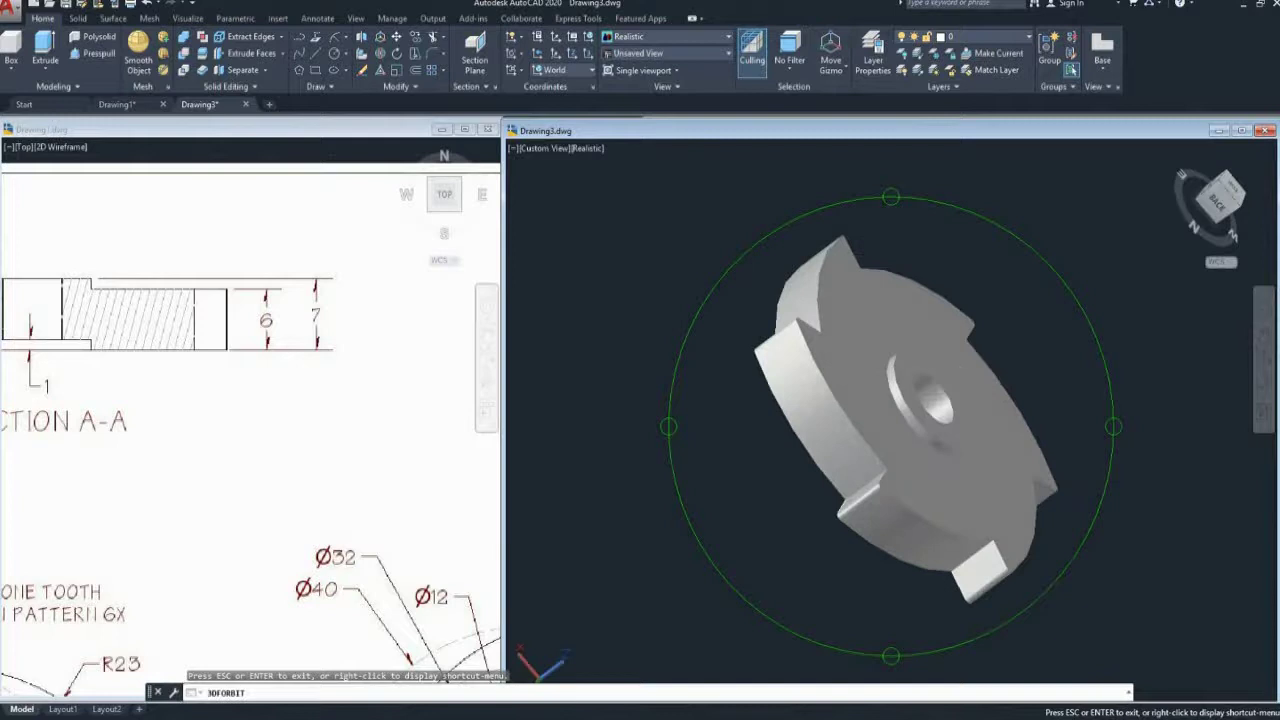
pyautogui.scroll(-3, 829, 549)
pyautogui.press('Escape')
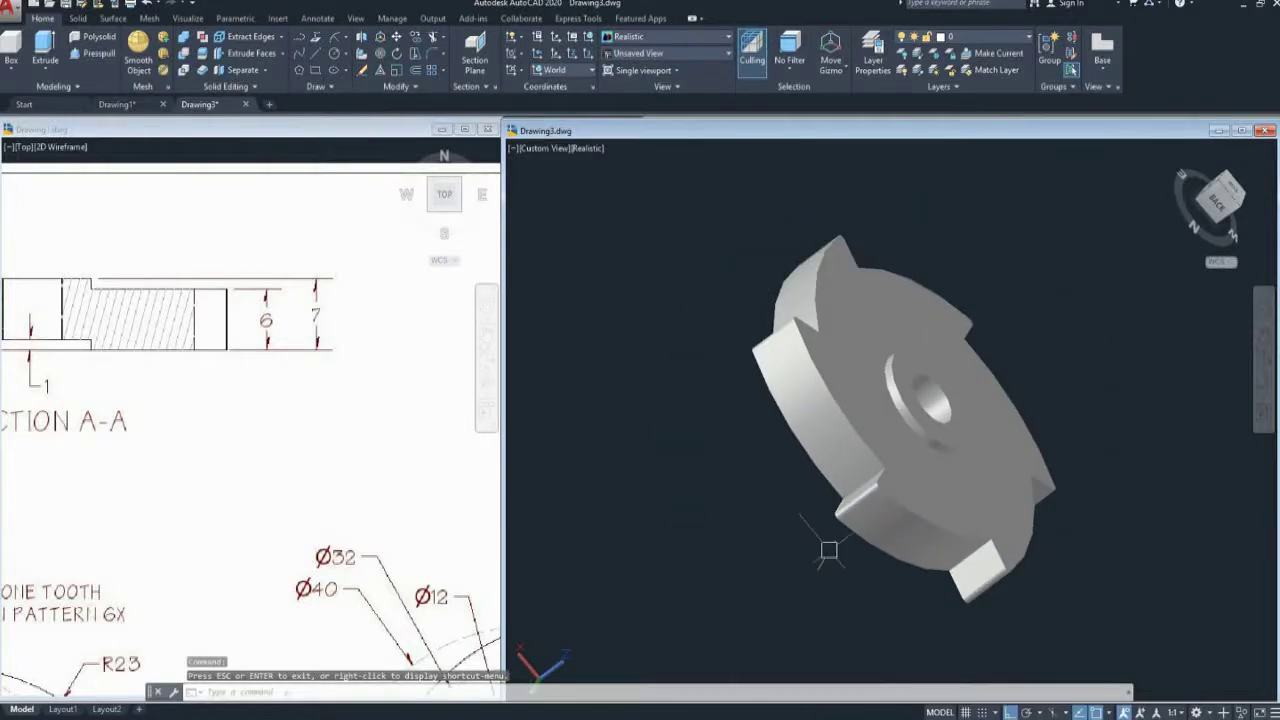
pyautogui.write('M')
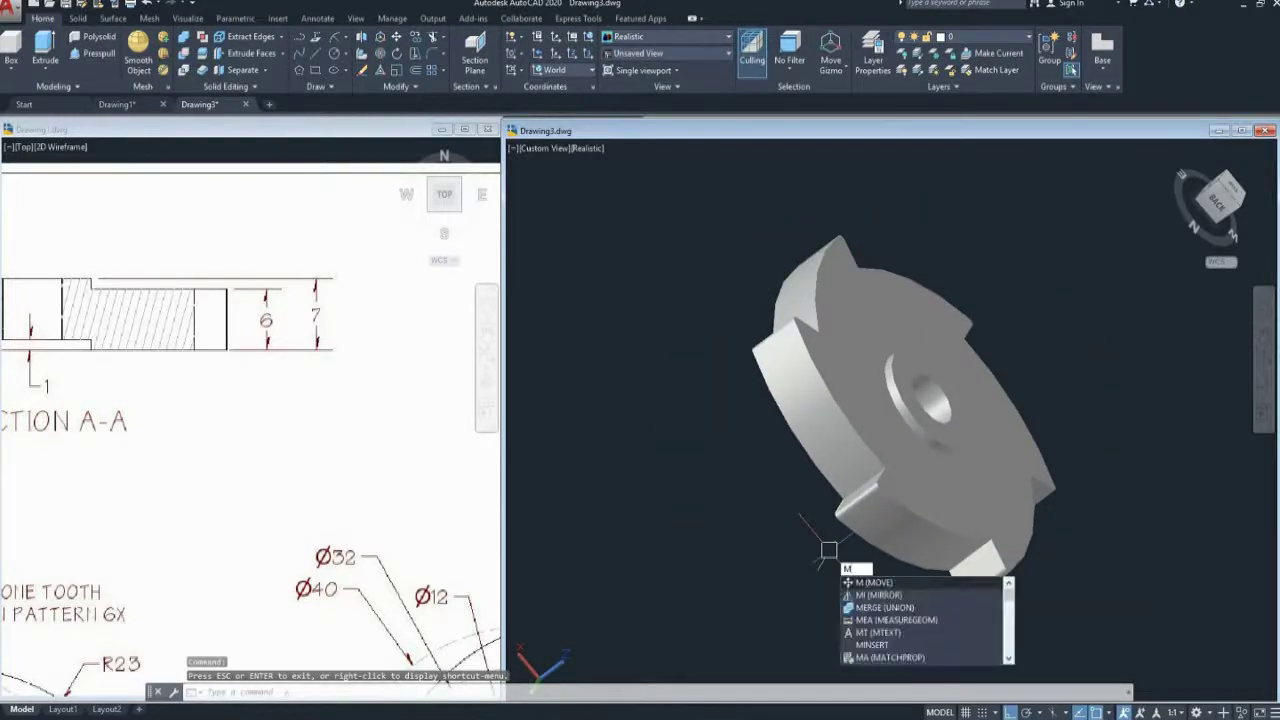
pyautogui.press('Return')
pyautogui.click(905, 520)
pyautogui.press('Return')
pyautogui.click(900, 522)
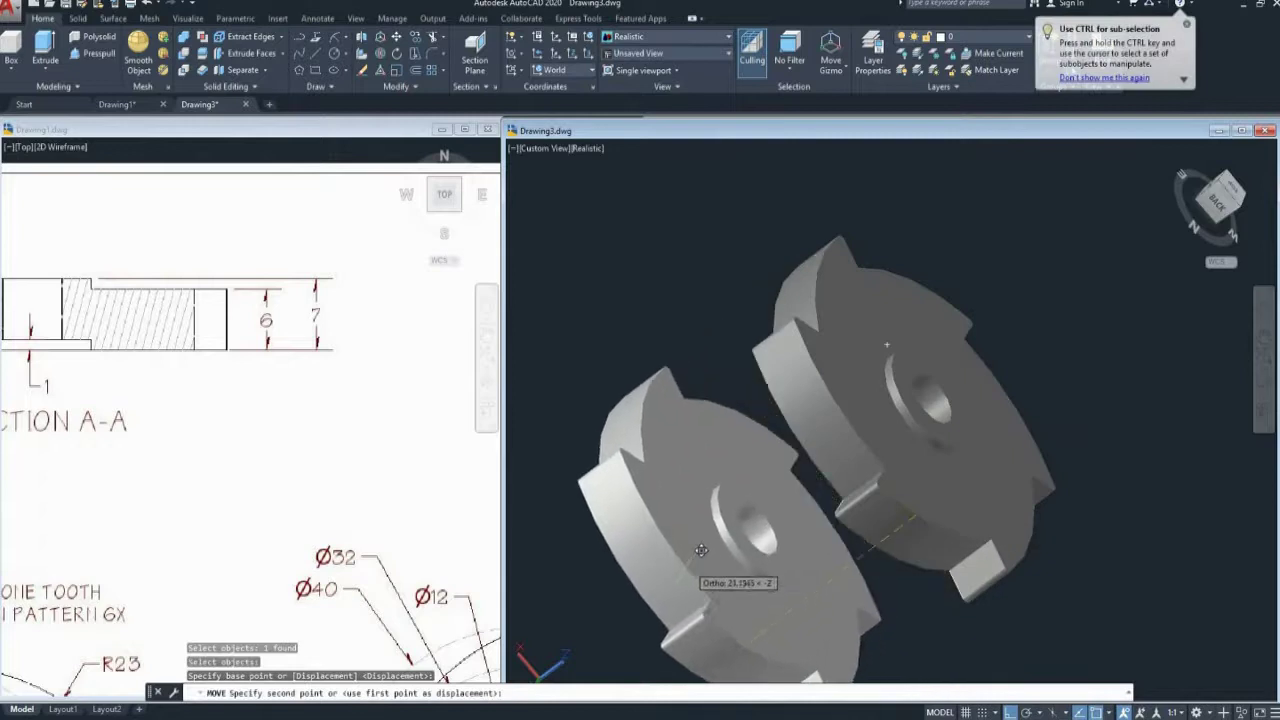
pyautogui.click(701, 550)
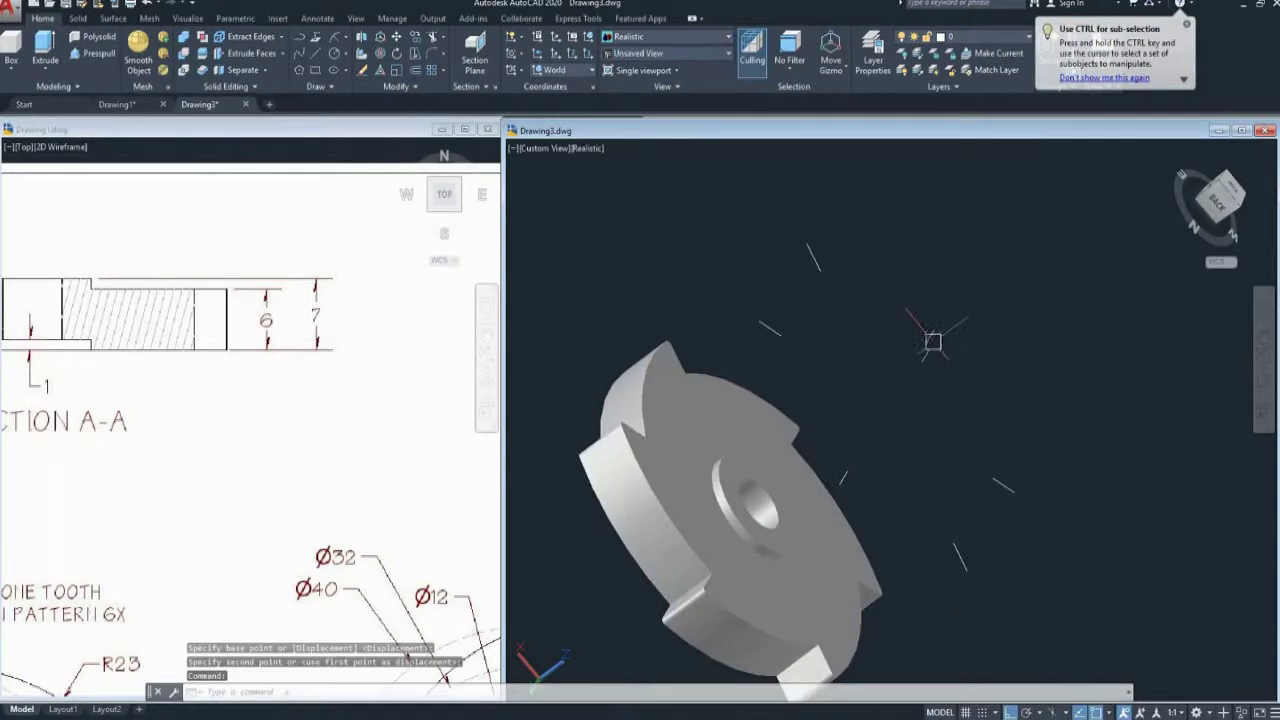
# Erase the six leftover short construction lines floating beside the wheel solid
pyautogui.click(932, 341)
pyautogui.click(816, 274)
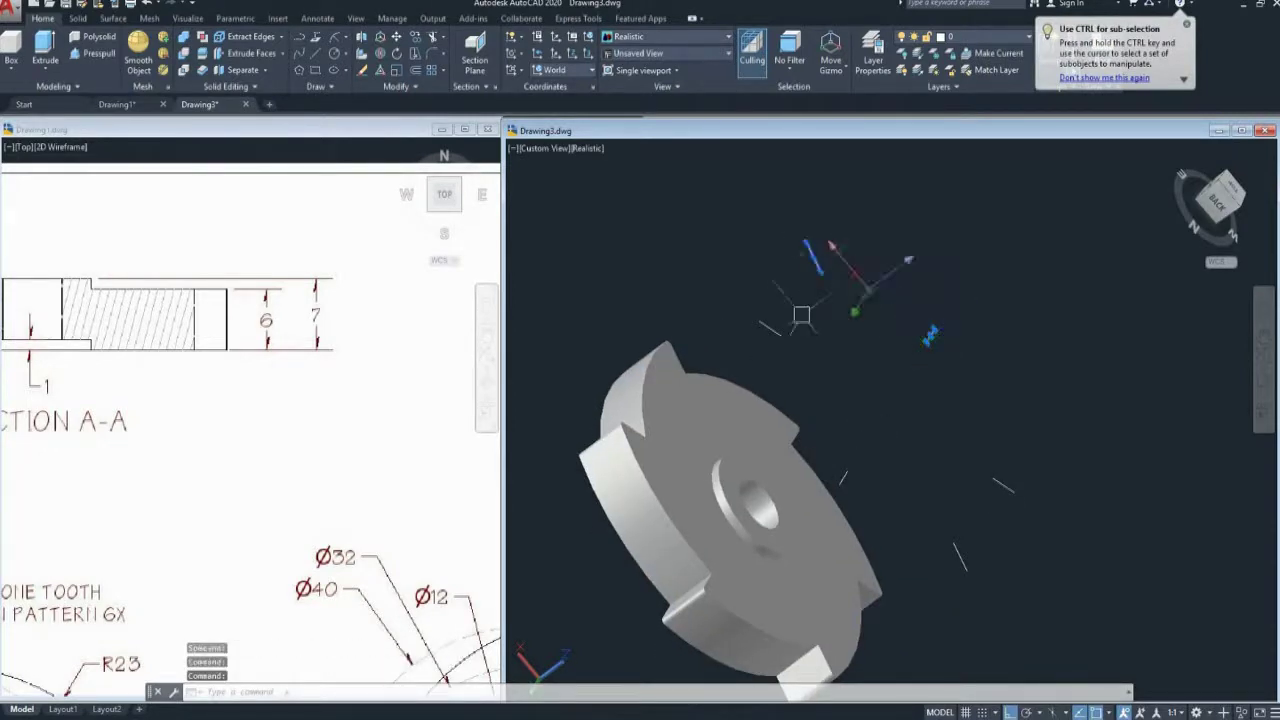
pyautogui.click(768, 328)
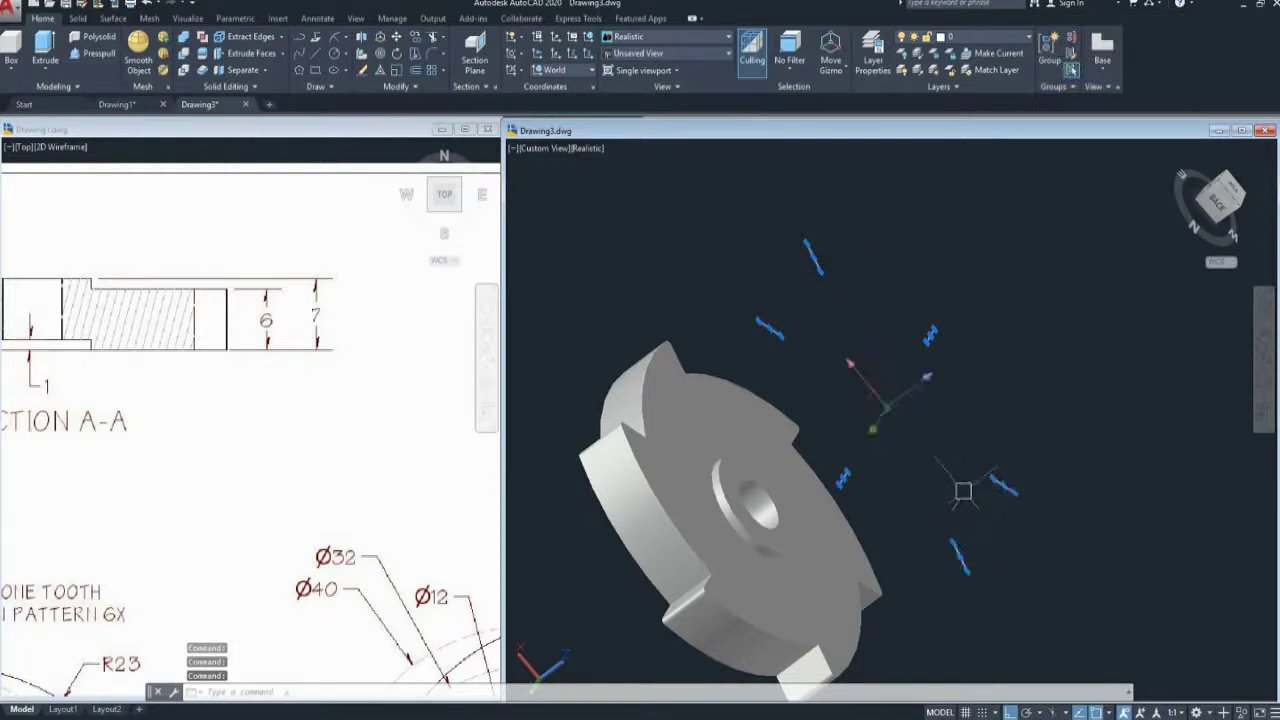
pyautogui.moveTo(946, 452); pyautogui.dragTo(1004, 446, button='middle')
# Check the rendered wheel on the reference sheet in Drawing1 and set the wheel solid's color to Red in Drawing3 to match
pyautogui.hotkey('ctrl', 'Tab')
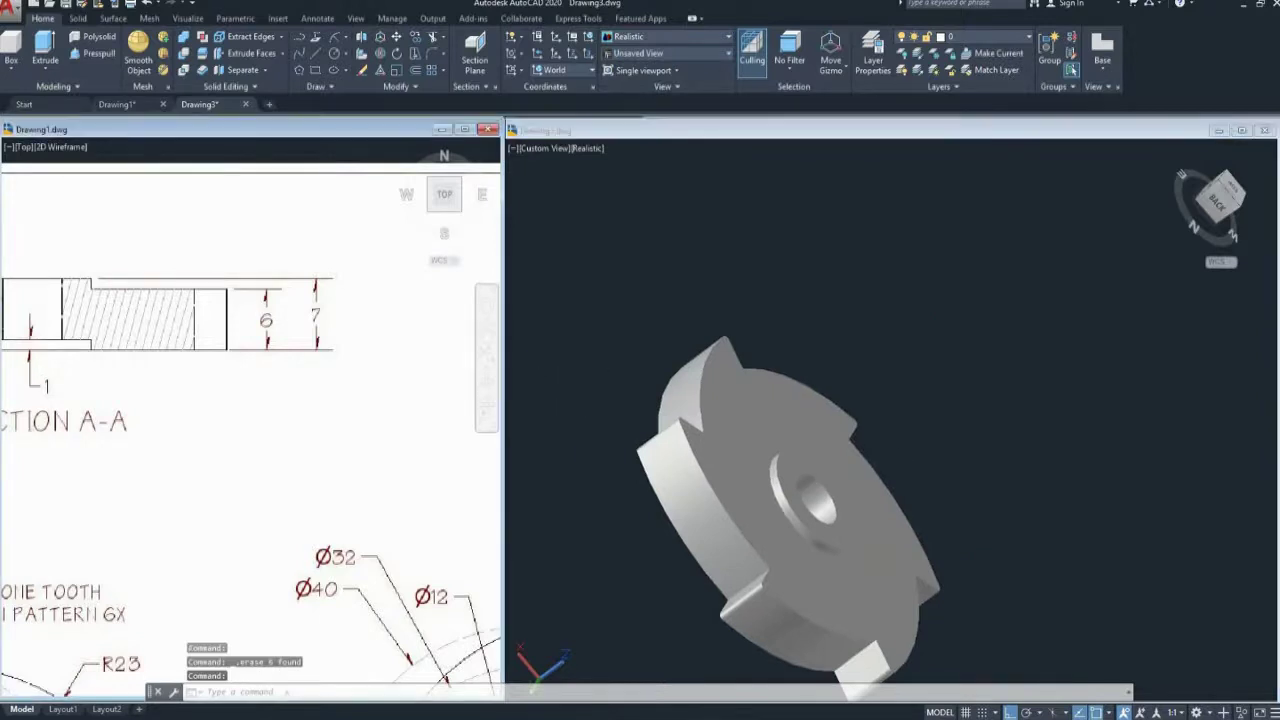
pyautogui.scroll(-5, 250, 430)
pyautogui.scroll(4, 250, 430)
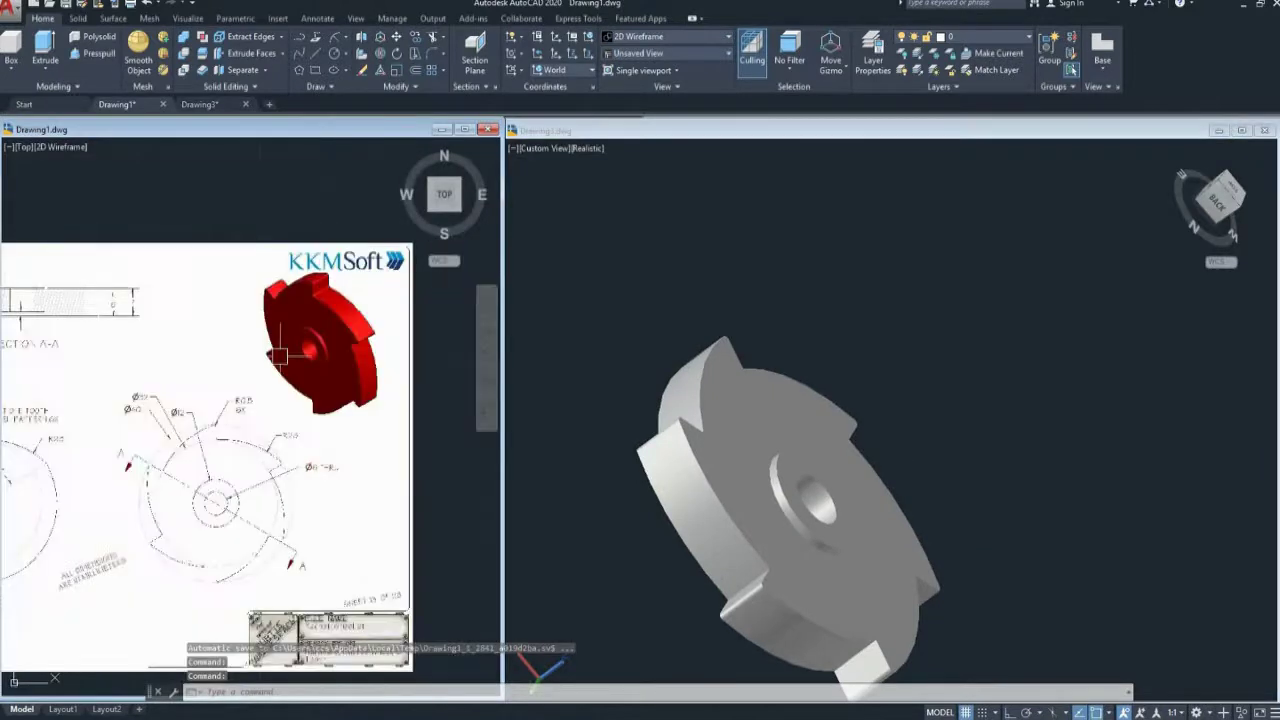
pyautogui.hotkey('ctrl', 'Tab')
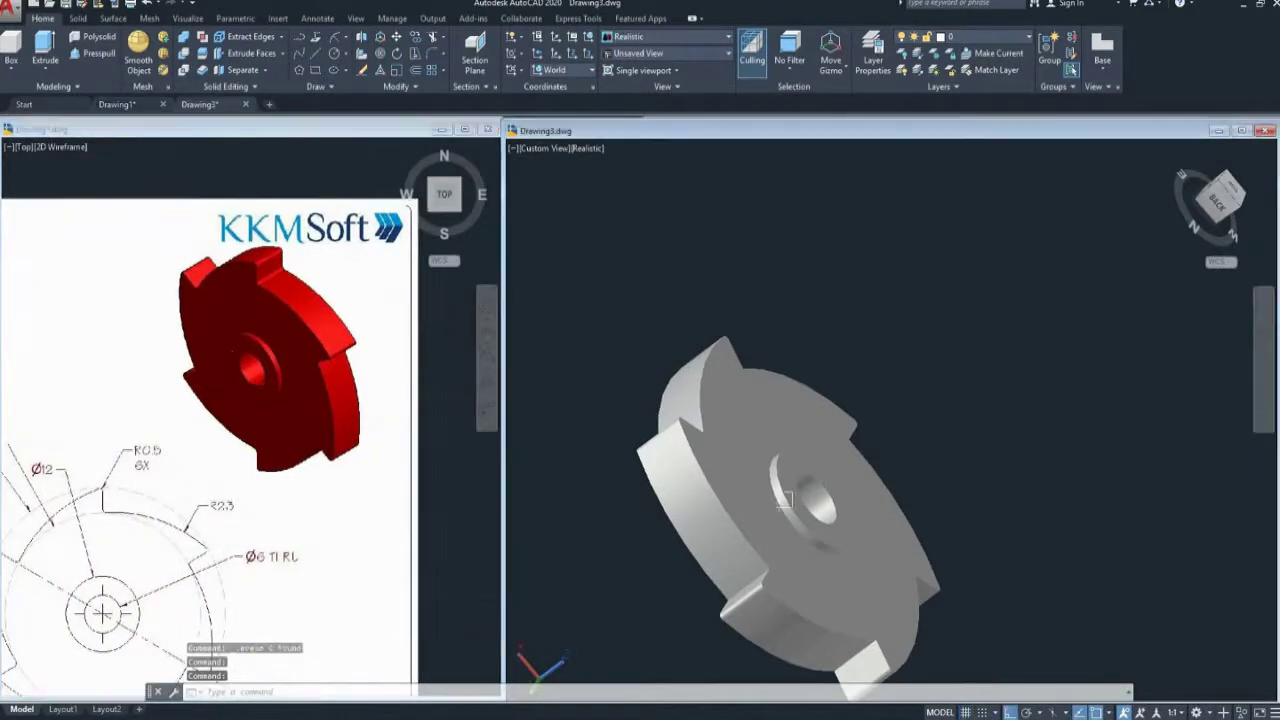
pyautogui.click(819, 470)
pyautogui.click(960, 422)
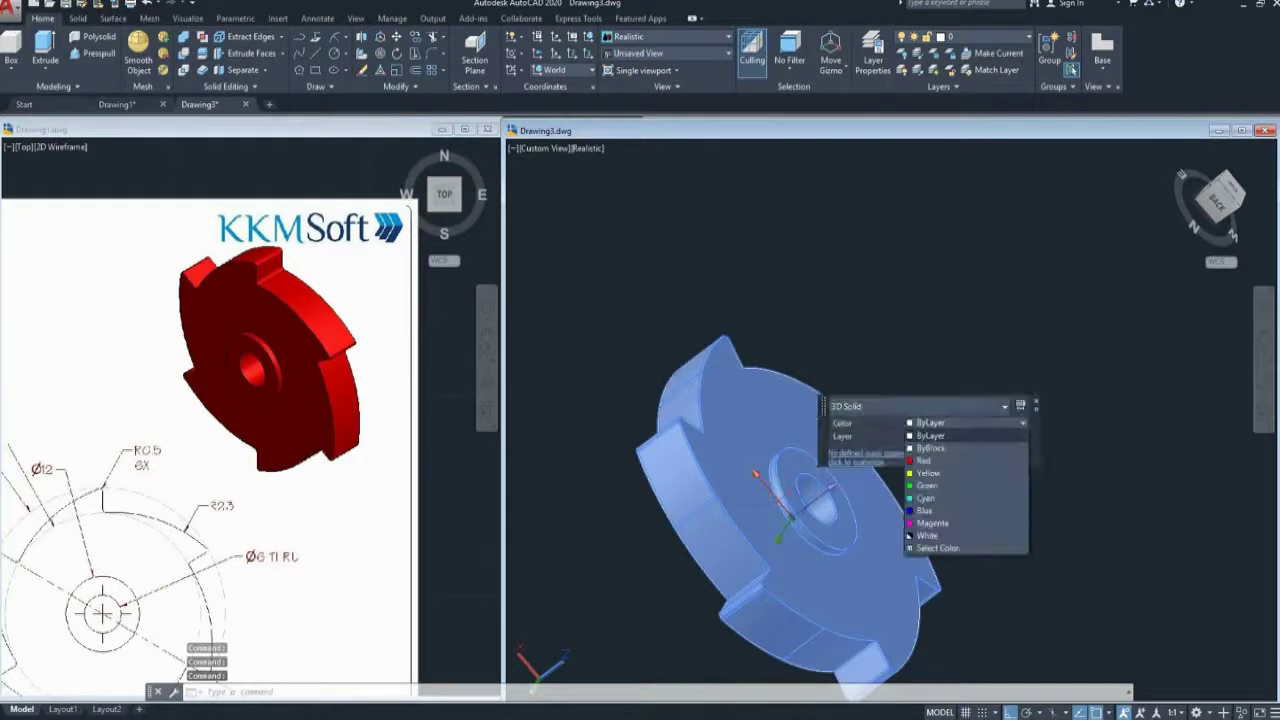
pyautogui.click(880, 450)
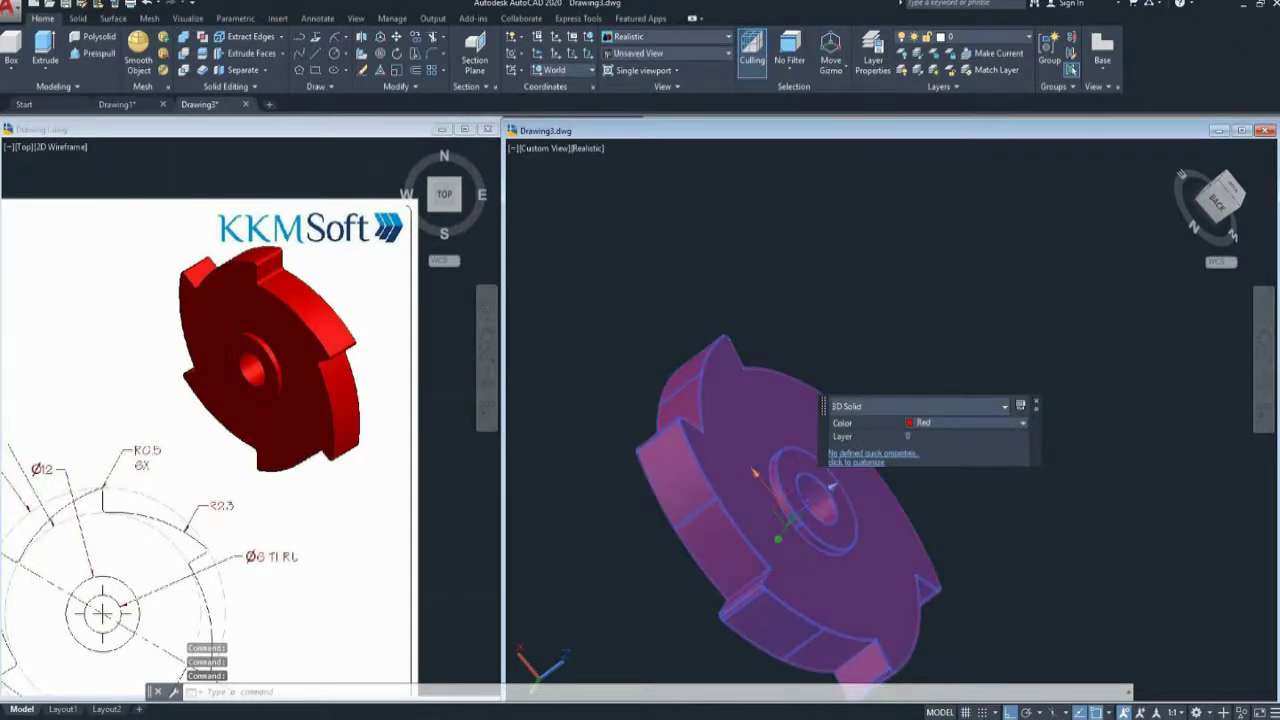
pyautogui.press('Escape')
# Orbit freely around the red wheel solid to inspect its teeth, hub and through hole from different angles
pyautogui.keyDown('shift'); pyautogui.moveTo(832, 486); pyautogui.dragTo(923, 363, button='middle'); pyautogui.keyUp('shift')
pyautogui.click(1264, 392)
pyautogui.moveTo(1010, 430); pyautogui.dragTo(530, 680)
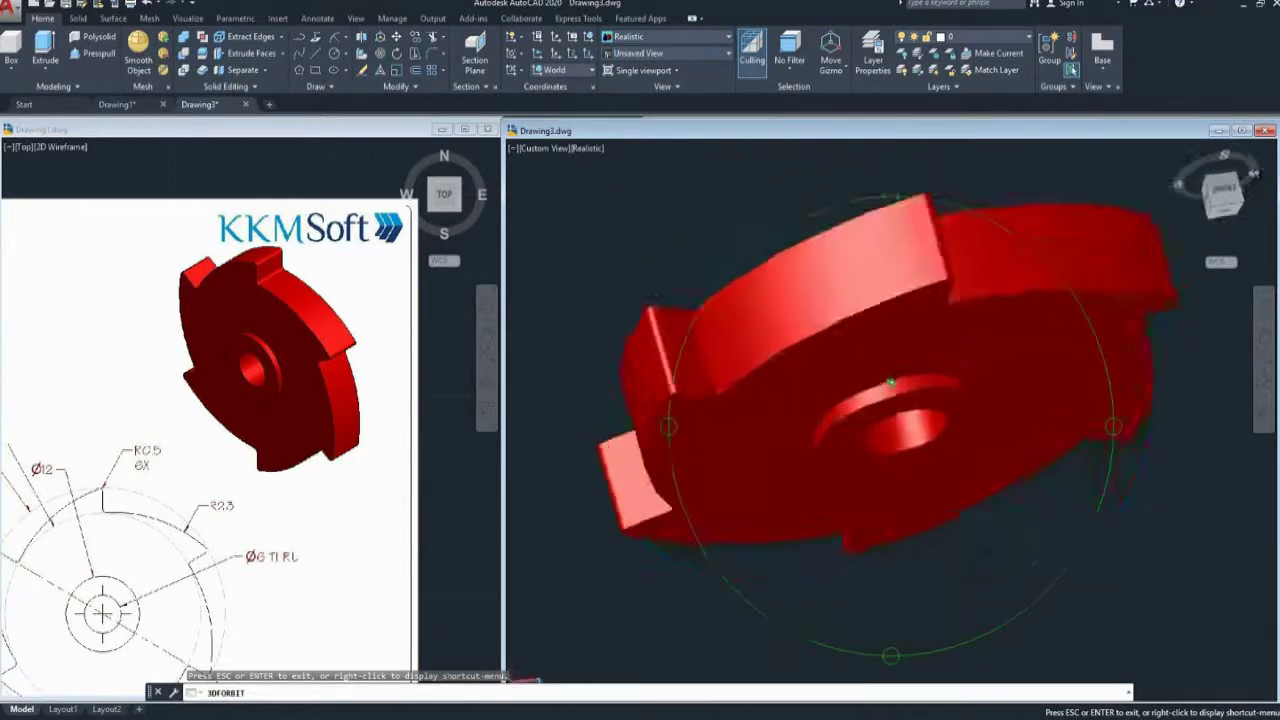